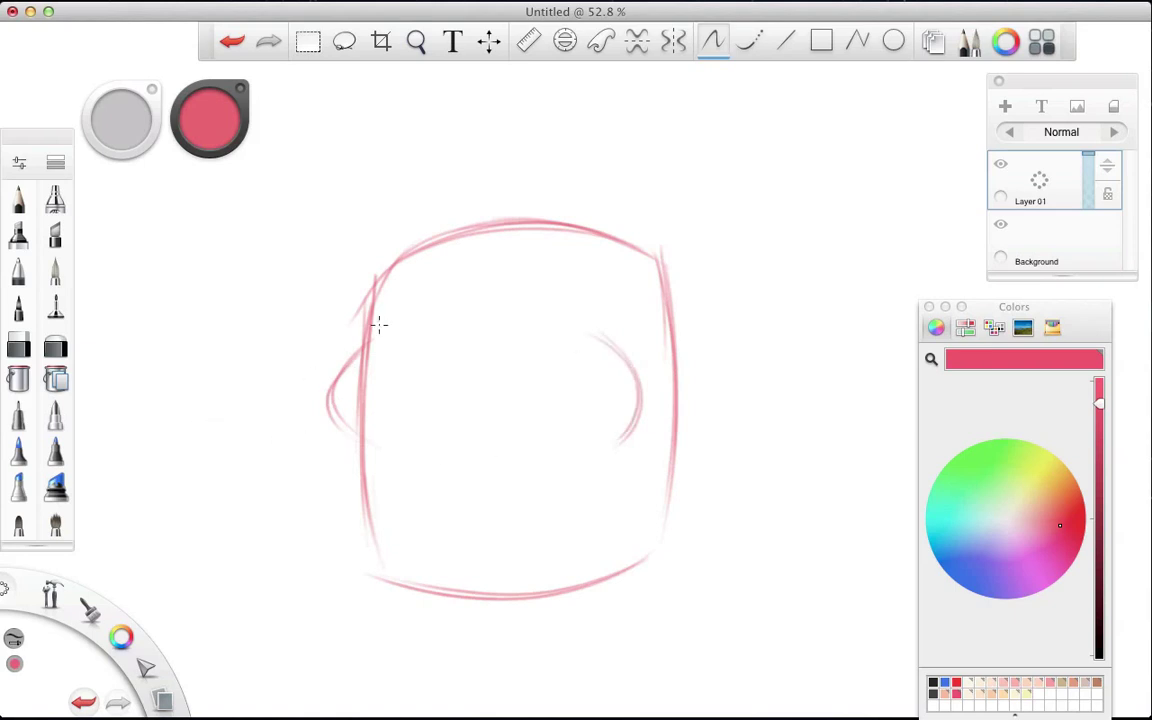
Sketch the left cheek edge, the swept hairline with its diagonal parting, and the outline of the right ear.
{"action": "left_click_drag", "start_coordinate": [378, 324], "coordinate": [360, 450]}
{"action": "left_click_drag", "start_coordinate": [372, 290], "coordinate": [573, 203]}
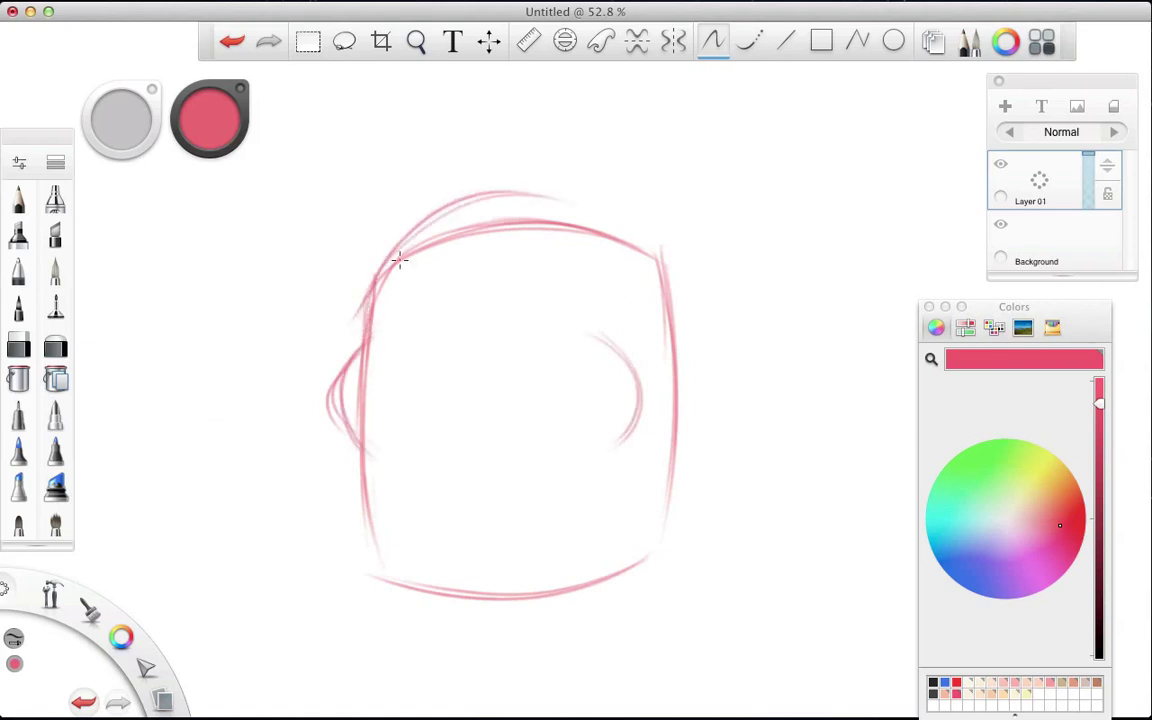
{"action": "left_click_drag", "start_coordinate": [447, 191], "coordinate": [655, 305]}
{"action": "left_click_drag", "start_coordinate": [672, 376], "coordinate": [676, 442]}
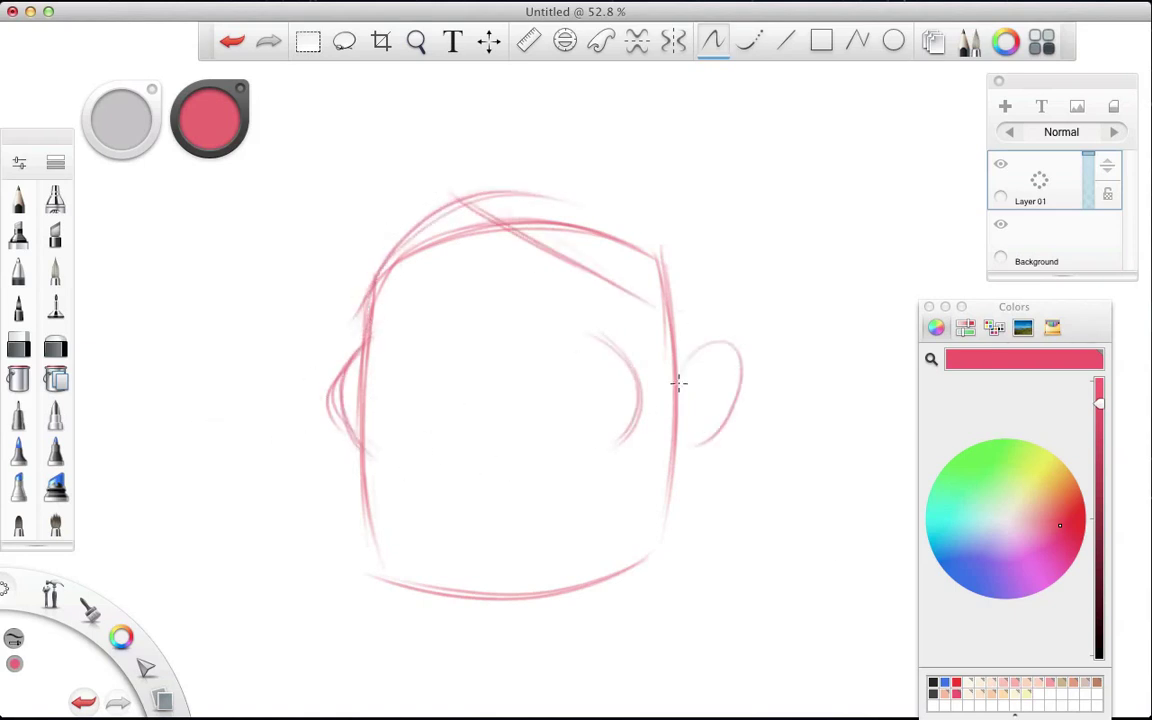
Add the face's vertical centre line, the eye-level guidelines and the construction lines for the nose.
{"action": "mouse_move", "coordinate": [476, 592]}
{"action": "left_mouse_down"}
{"action": "mouse_move", "coordinate": [470, 177]}
{"action": "mouse_move", "coordinate": [478, 640]}
{"action": "left_mouse_up"}
{"action": "mouse_move", "coordinate": [590, 362]}
{"action": "left_mouse_down"}
{"action": "mouse_move", "coordinate": [425, 373]}
{"action": "mouse_move", "coordinate": [324, 404]}
{"action": "left_mouse_up"}
{"action": "left_click_drag", "start_coordinate": [545, 318], "coordinate": [213, 337]}
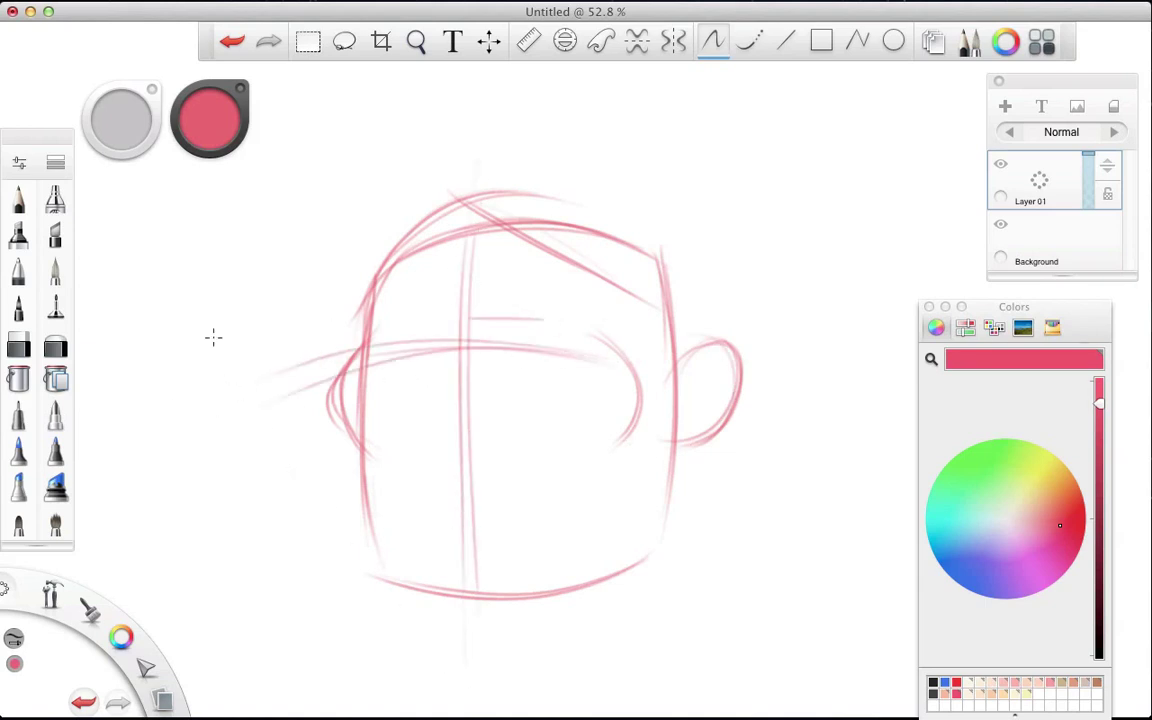
{"action": "left_click_drag", "start_coordinate": [600, 352], "coordinate": [341, 370]}
{"action": "left_click_drag", "start_coordinate": [456, 321], "coordinate": [481, 452]}
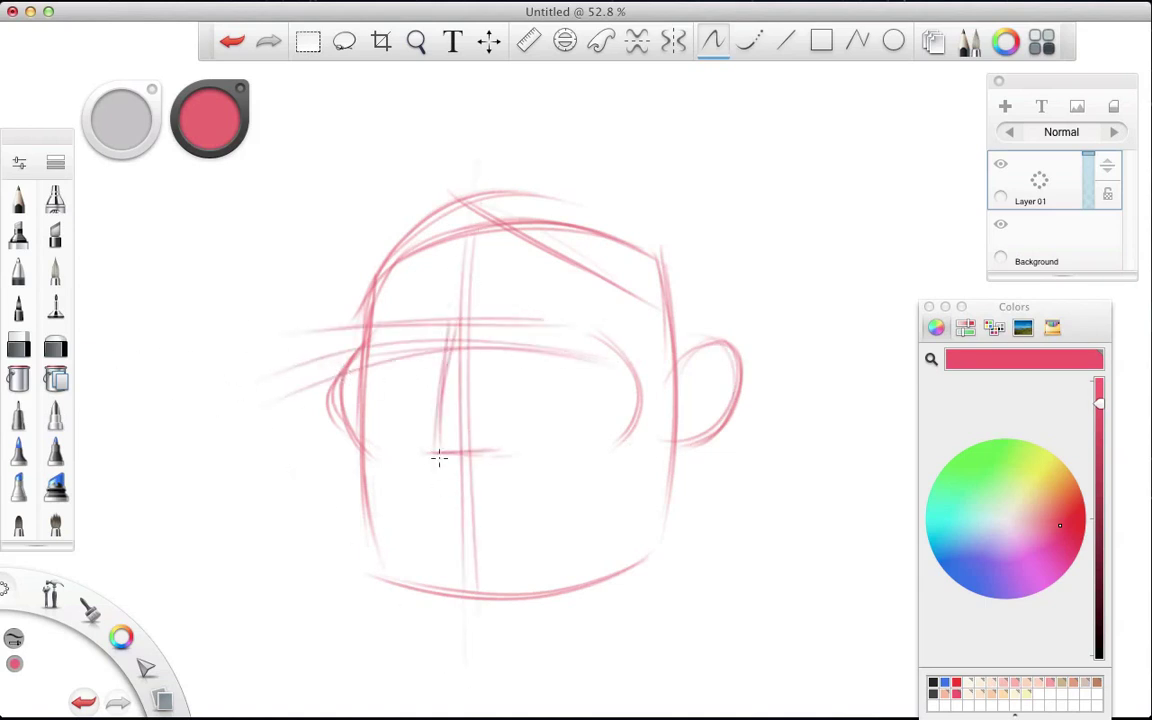
Rough in the lips beneath the nose, plus the eyelids and brow curves along the eye guidelines.
{"action": "left_click_drag", "start_coordinate": [400, 512], "coordinate": [545, 513]}
{"action": "left_click_drag", "start_coordinate": [428, 516], "coordinate": [506, 517]}
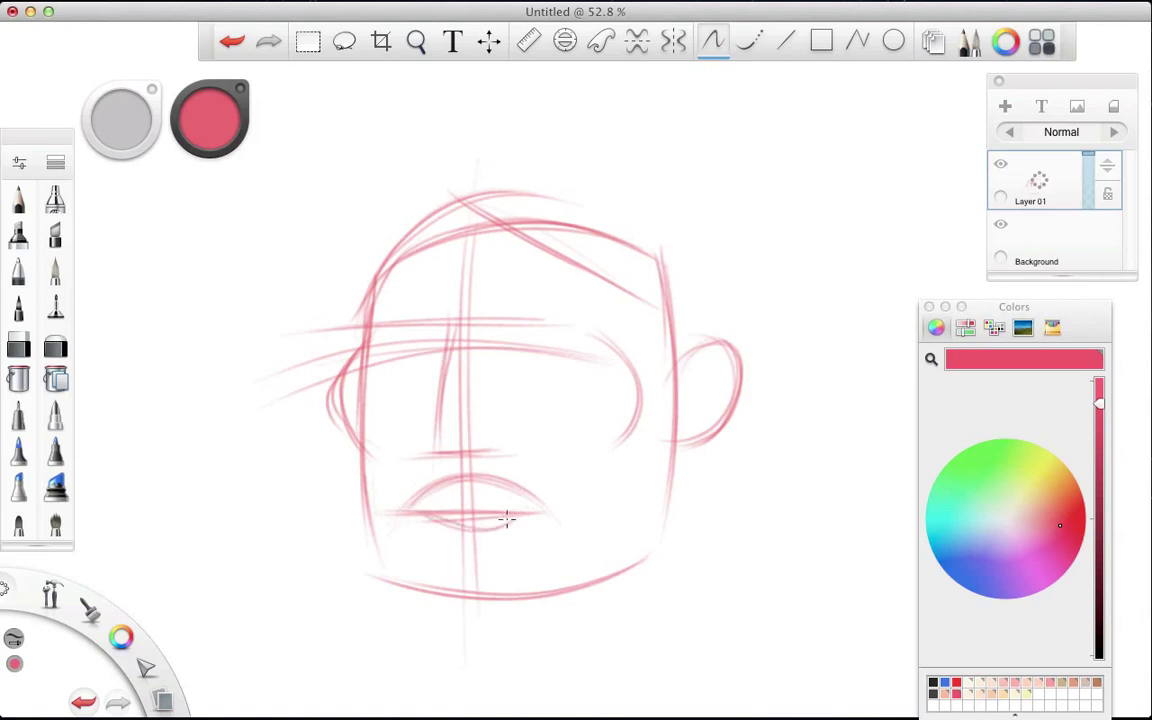
{"action": "left_click_drag", "start_coordinate": [553, 353], "coordinate": [492, 349]}
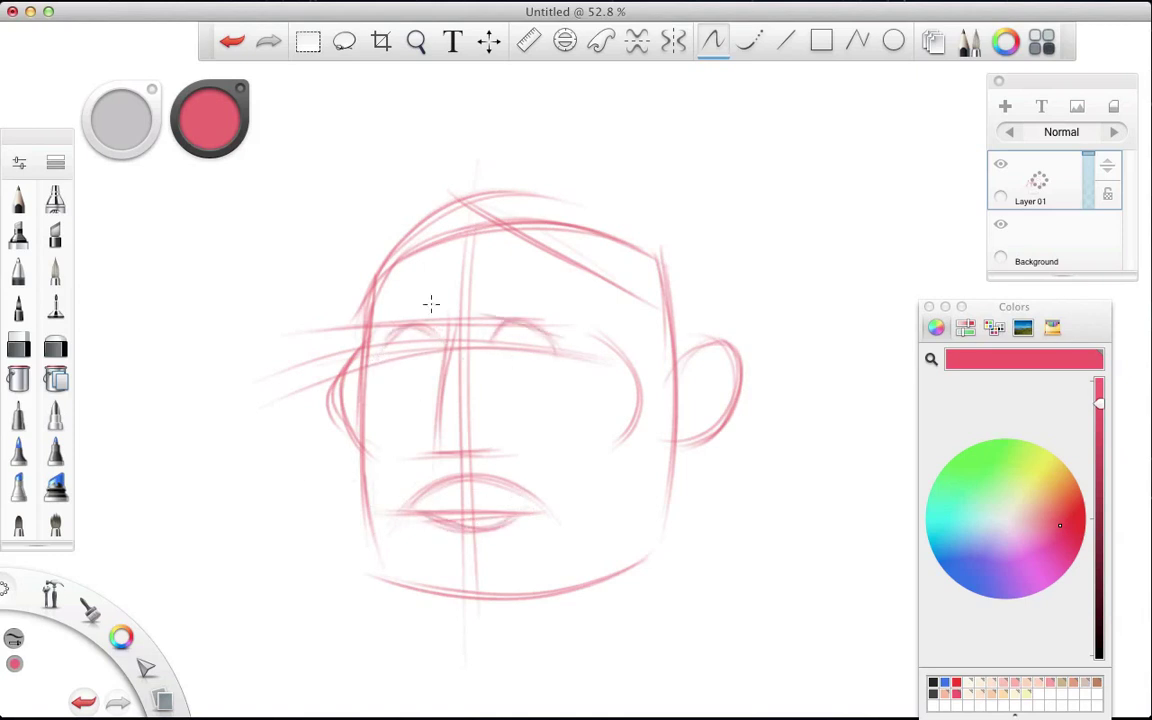
{"action": "left_click_drag", "start_coordinate": [430, 332], "coordinate": [372, 334]}
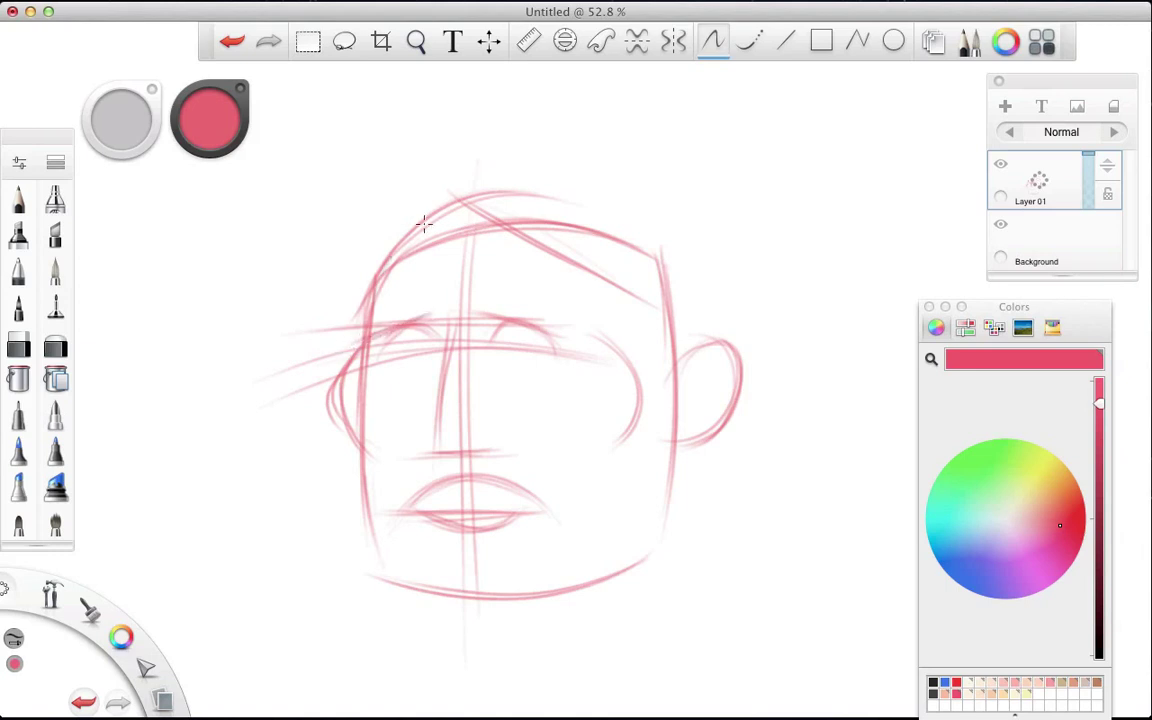
{"action": "left_click_drag", "start_coordinate": [424, 224], "coordinate": [340, 280]}
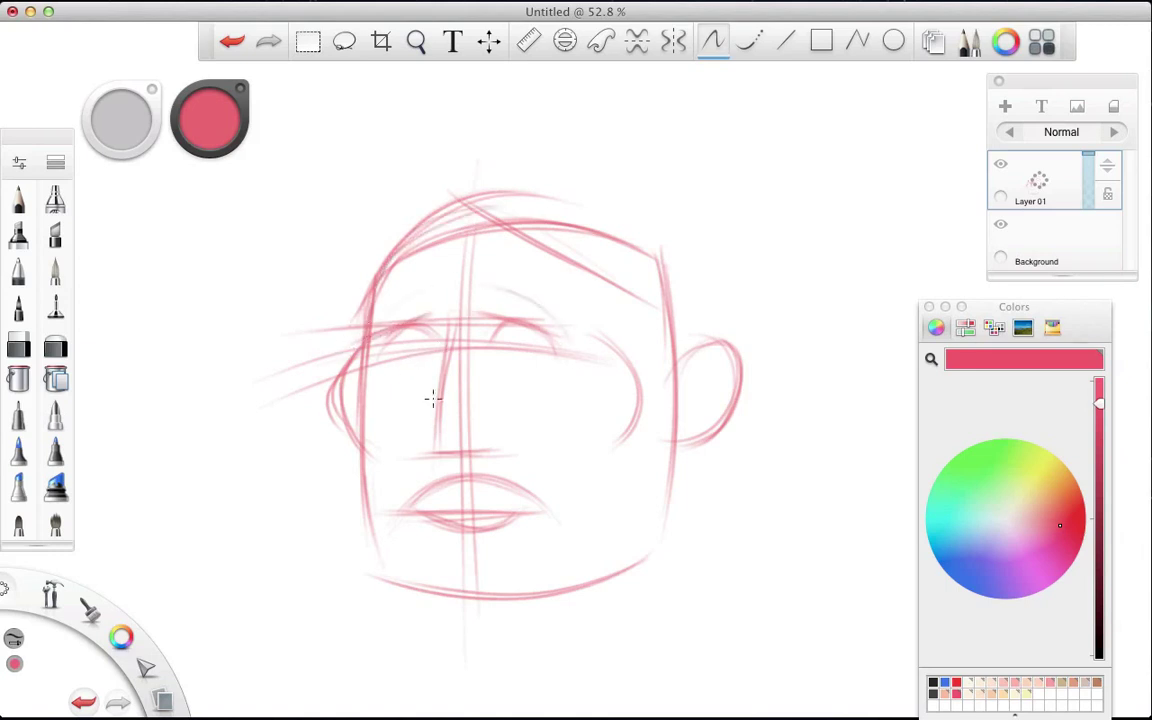
Block in the nose sides with the smile lines, and sketch an oval for the chin.
{"action": "left_click_drag", "start_coordinate": [428, 448], "coordinate": [438, 340]}
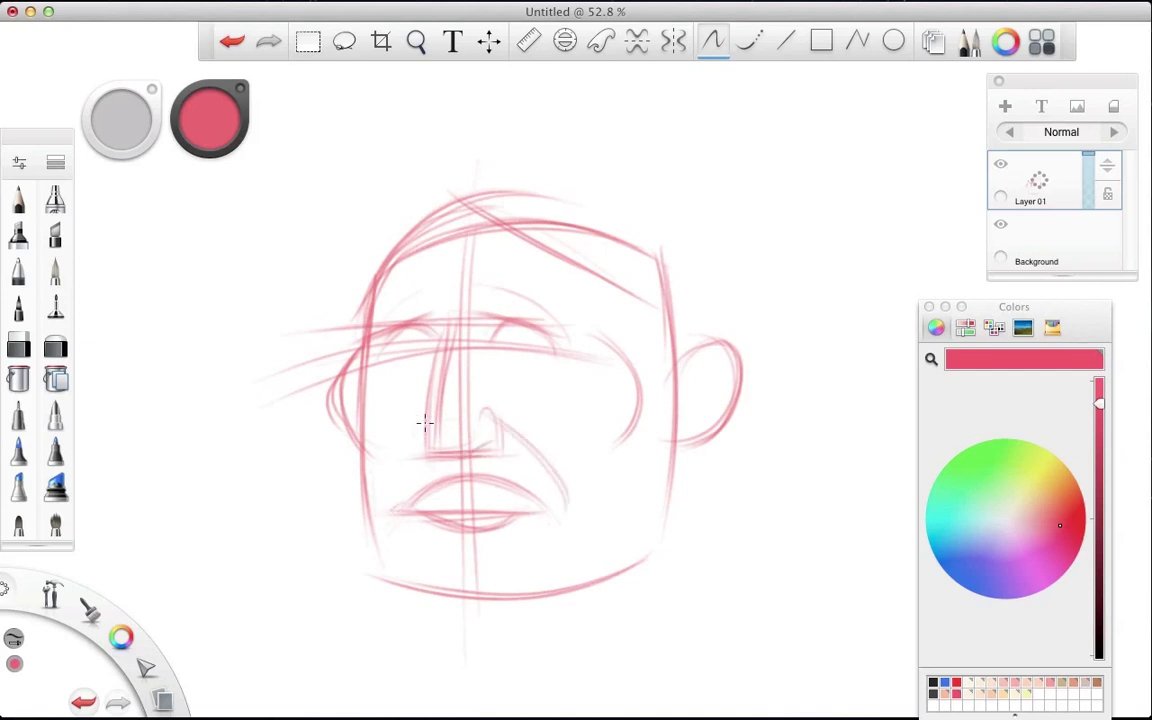
{"action": "mouse_move", "coordinate": [368, 440]}
{"action": "left_mouse_down"}
{"action": "mouse_move", "coordinate": [404, 568]}
{"action": "mouse_move", "coordinate": [432, 597]}
{"action": "mouse_move", "coordinate": [429, 550]}
{"action": "mouse_move", "coordinate": [530, 560]}
{"action": "left_mouse_up"}
{"action": "left_click_drag", "start_coordinate": [494, 301], "coordinate": [421, 328]}
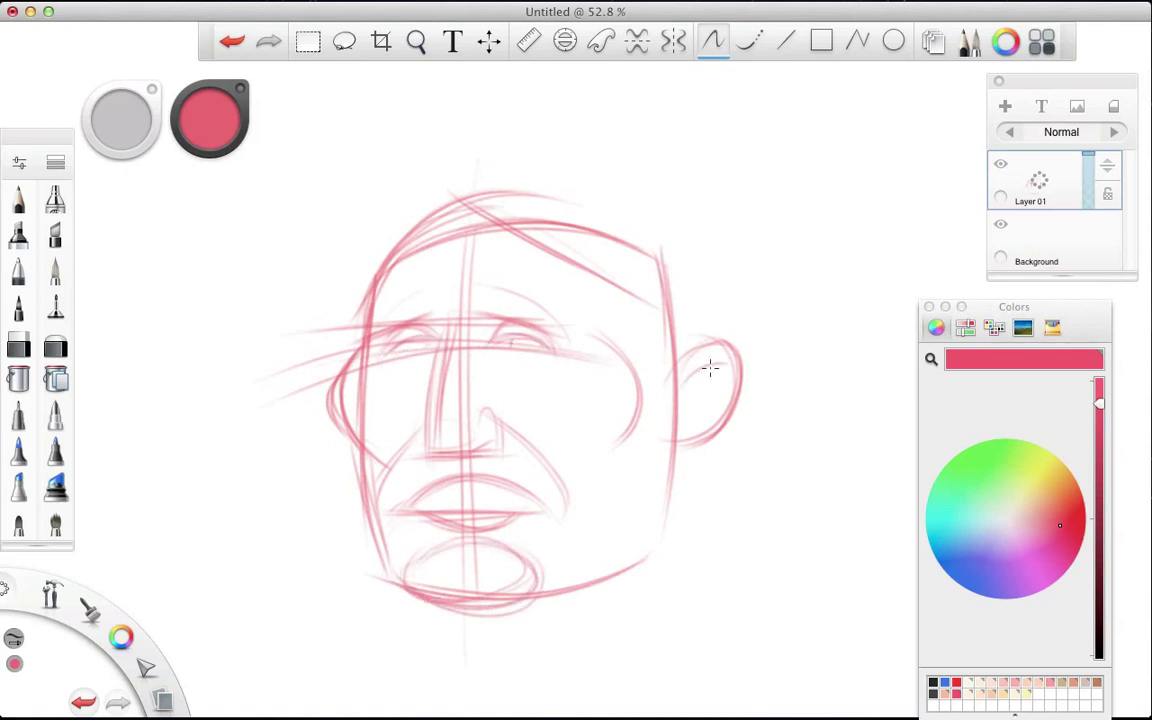
Draw the inner ear and sideburn lines, and build up the rounded outer contour of the hair and skull.
{"action": "left_click_drag", "start_coordinate": [708, 360], "coordinate": [688, 410]}
{"action": "left_click_drag", "start_coordinate": [660, 258], "coordinate": [646, 463]}
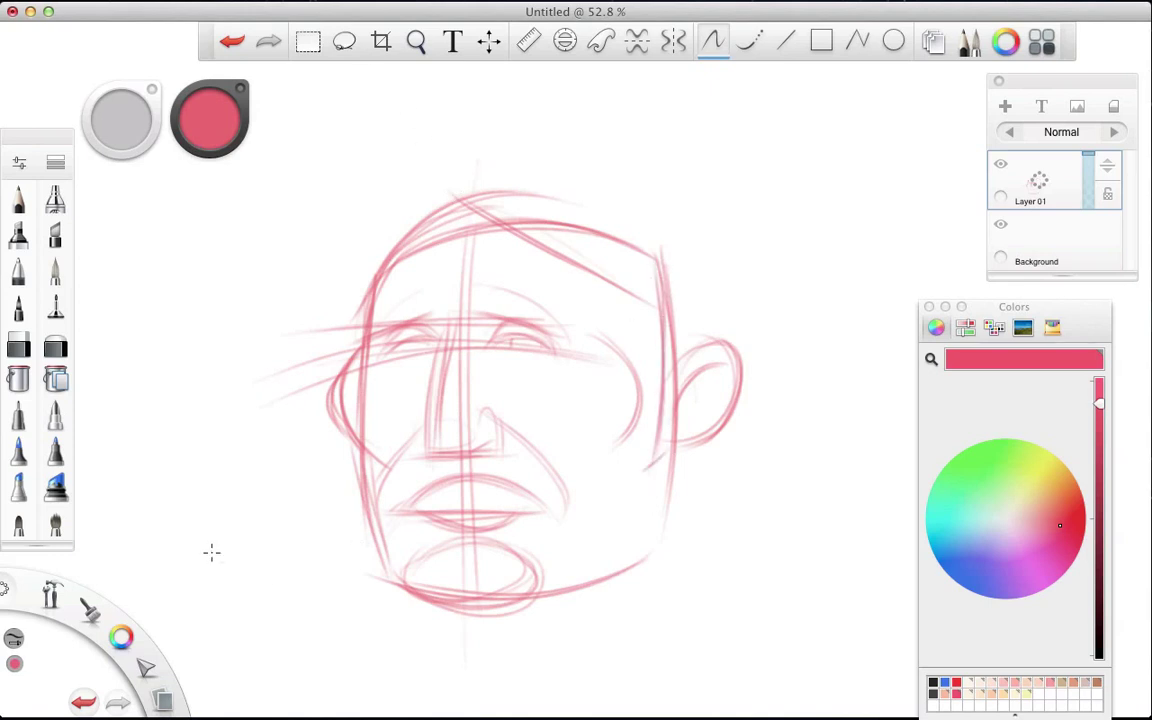
{"action": "mouse_move", "coordinate": [375, 313]}
{"action": "left_mouse_down"}
{"action": "mouse_move", "coordinate": [353, 387]}
{"action": "mouse_move", "coordinate": [356, 288]}
{"action": "mouse_move", "coordinate": [491, 187]}
{"action": "left_mouse_up"}
{"action": "left_click_drag", "start_coordinate": [381, 258], "coordinate": [642, 235]}
{"action": "left_click_drag", "start_coordinate": [421, 280], "coordinate": [638, 285]}
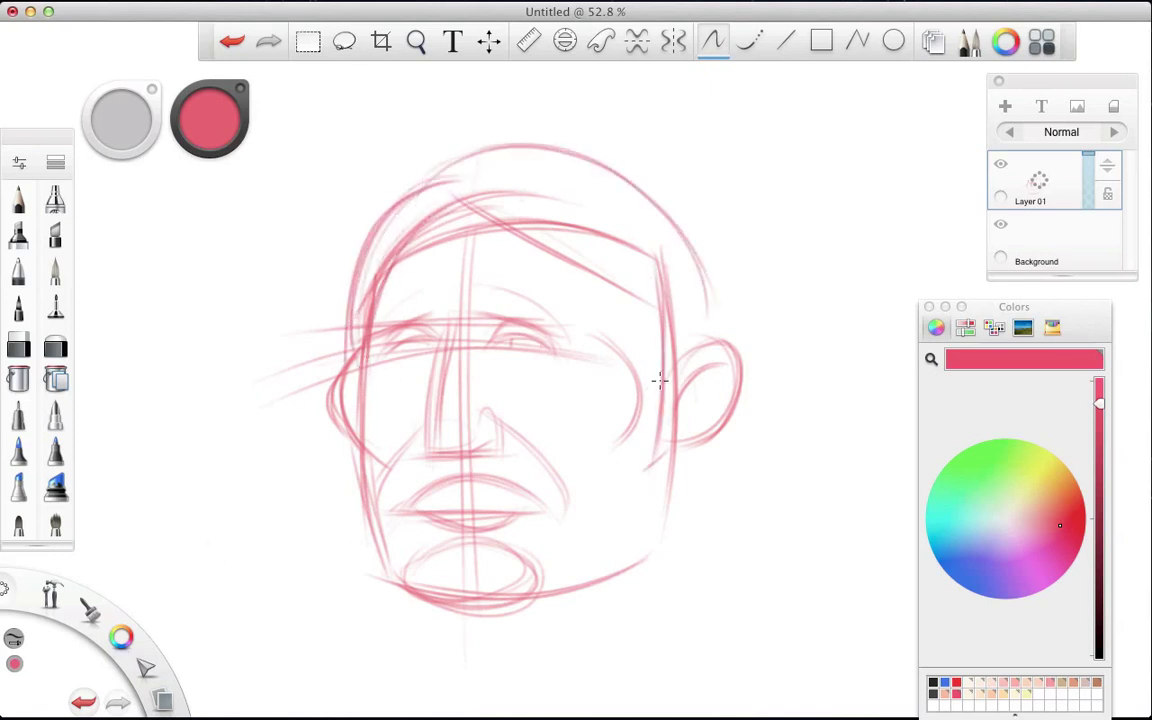
{"action": "left_click_drag", "start_coordinate": [389, 175], "coordinate": [596, 115]}
{"action": "left_click_drag", "start_coordinate": [348, 190], "coordinate": [699, 252]}
{"action": "left_click_drag", "start_coordinate": [462, 140], "coordinate": [644, 300]}
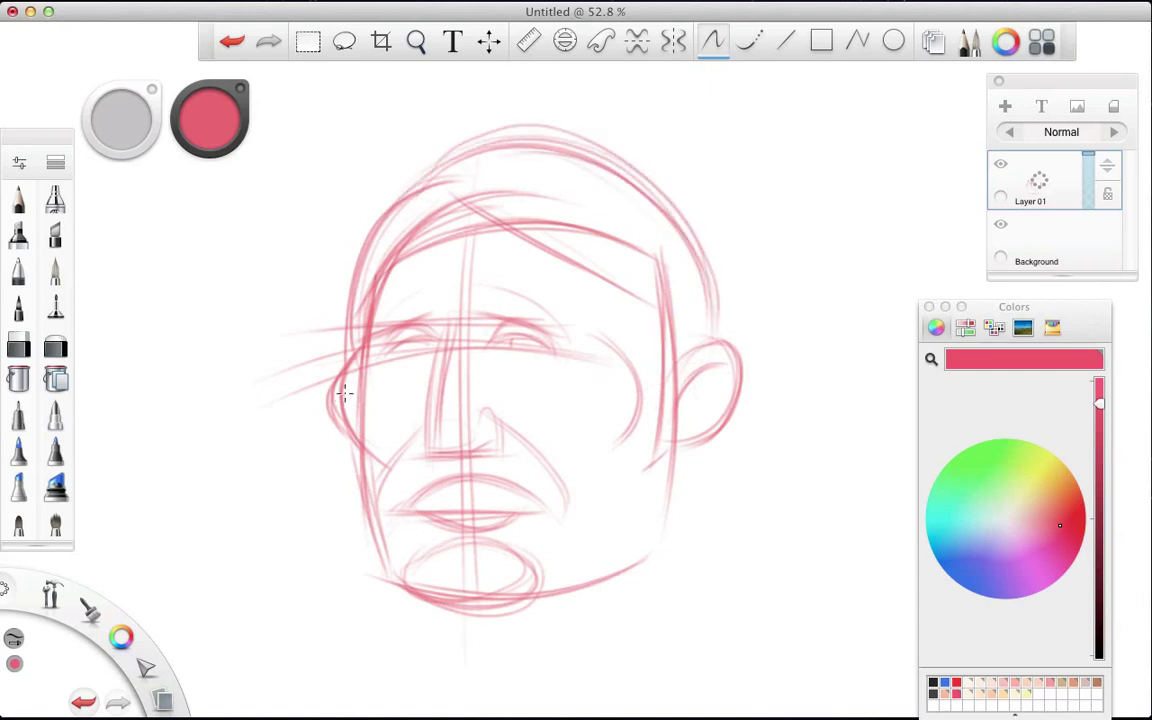
Sketch the neck below the jaw, with a crossed shirt collar and a tie knot.
{"action": "scroll", "coordinate": [343, 393], "scroll_direction": "down", "scroll_amount": 5}
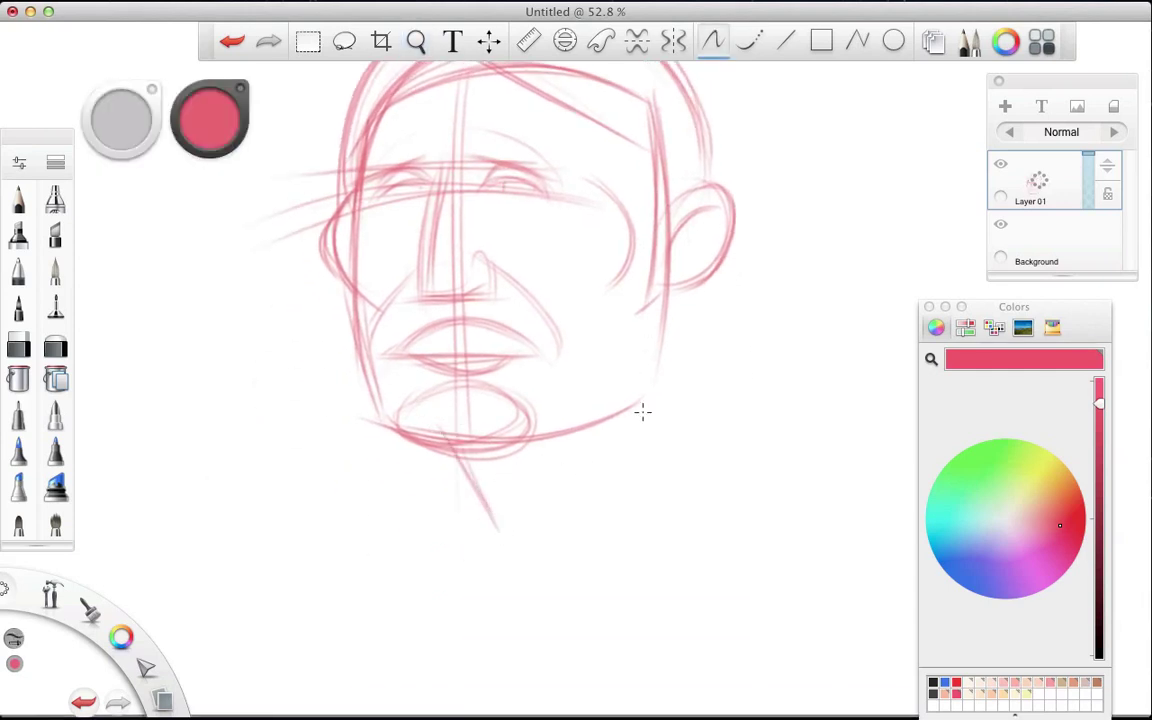
{"action": "left_click_drag", "start_coordinate": [655, 330], "coordinate": [645, 486]}
{"action": "mouse_move", "coordinate": [640, 416]}
{"action": "left_mouse_down"}
{"action": "mouse_move", "coordinate": [514, 519]}
{"action": "mouse_move", "coordinate": [437, 452]}
{"action": "left_mouse_up"}
{"action": "mouse_move", "coordinate": [572, 466]}
{"action": "left_mouse_down"}
{"action": "mouse_move", "coordinate": [443, 491]}
{"action": "mouse_move", "coordinate": [429, 465]}
{"action": "mouse_move", "coordinate": [571, 571]}
{"action": "left_mouse_up"}
{"action": "mouse_move", "coordinate": [540, 503]}
{"action": "left_mouse_down"}
{"action": "mouse_move", "coordinate": [437, 542]}
{"action": "mouse_move", "coordinate": [519, 584]}
{"action": "mouse_move", "coordinate": [483, 587]}
{"action": "left_mouse_up"}
{"action": "left_click_drag", "start_coordinate": [441, 480], "coordinate": [418, 680]}
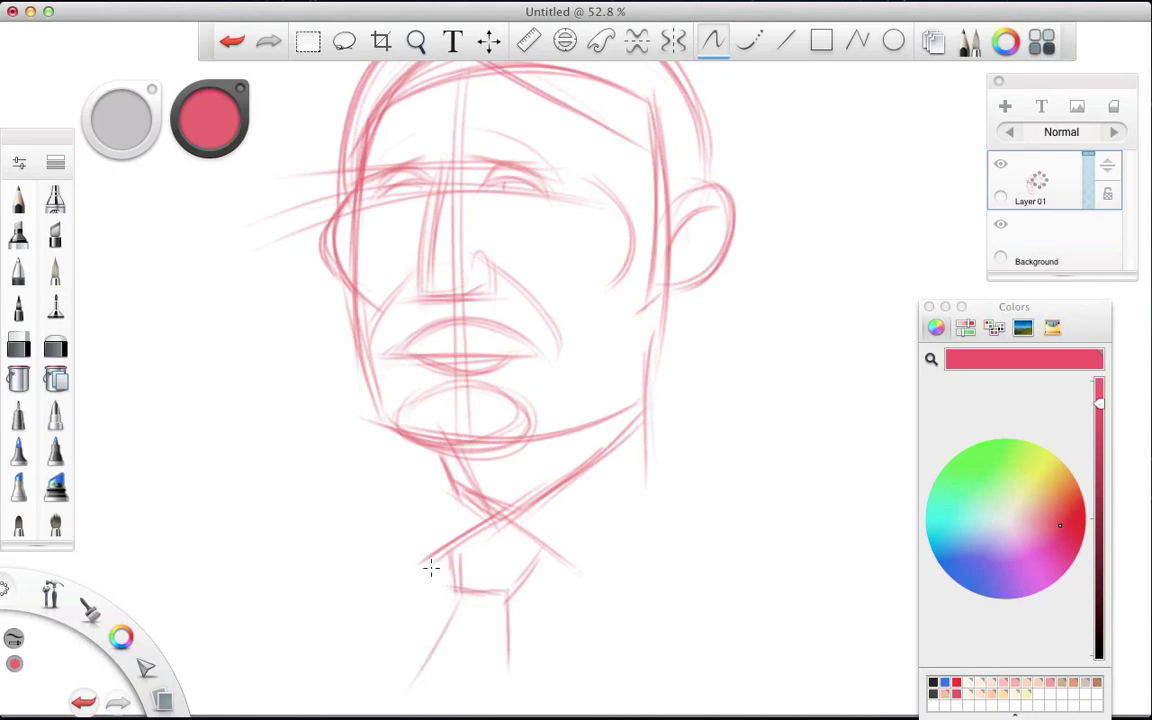
Sketch the suit jacket's front edges, sloping shoulders and notched lapels around the collar and tie.
{"action": "left_click_drag", "start_coordinate": [446, 520], "coordinate": [420, 688]}
{"action": "left_click_drag", "start_coordinate": [651, 456], "coordinate": [512, 676]}
{"action": "left_click_drag", "start_coordinate": [652, 456], "coordinate": [850, 602]}
{"action": "mouse_move", "coordinate": [262, 552]}
{"action": "left_mouse_down"}
{"action": "mouse_move", "coordinate": [442, 494]}
{"action": "mouse_move", "coordinate": [232, 580]}
{"action": "left_mouse_up"}
{"action": "mouse_move", "coordinate": [686, 462]}
{"action": "left_mouse_down"}
{"action": "mouse_move", "coordinate": [712, 592]}
{"action": "mouse_move", "coordinate": [589, 626]}
{"action": "left_mouse_up"}
{"action": "mouse_move", "coordinate": [393, 505]}
{"action": "left_mouse_down"}
{"action": "mouse_move", "coordinate": [342, 537]}
{"action": "mouse_move", "coordinate": [352, 598]}
{"action": "left_mouse_up"}
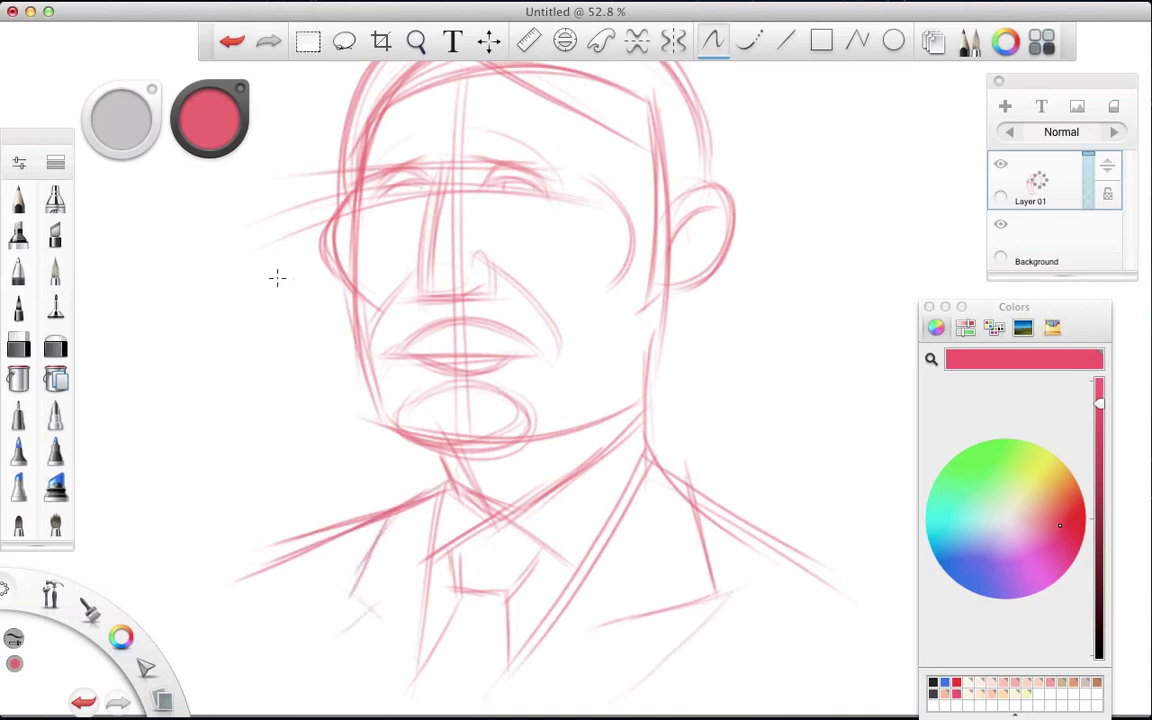
Refine the mouth with a shaped upper lip, a wavy parting line and a fuller lower lip.
{"action": "left_click_drag", "start_coordinate": [277, 278], "coordinate": [268, 426]}
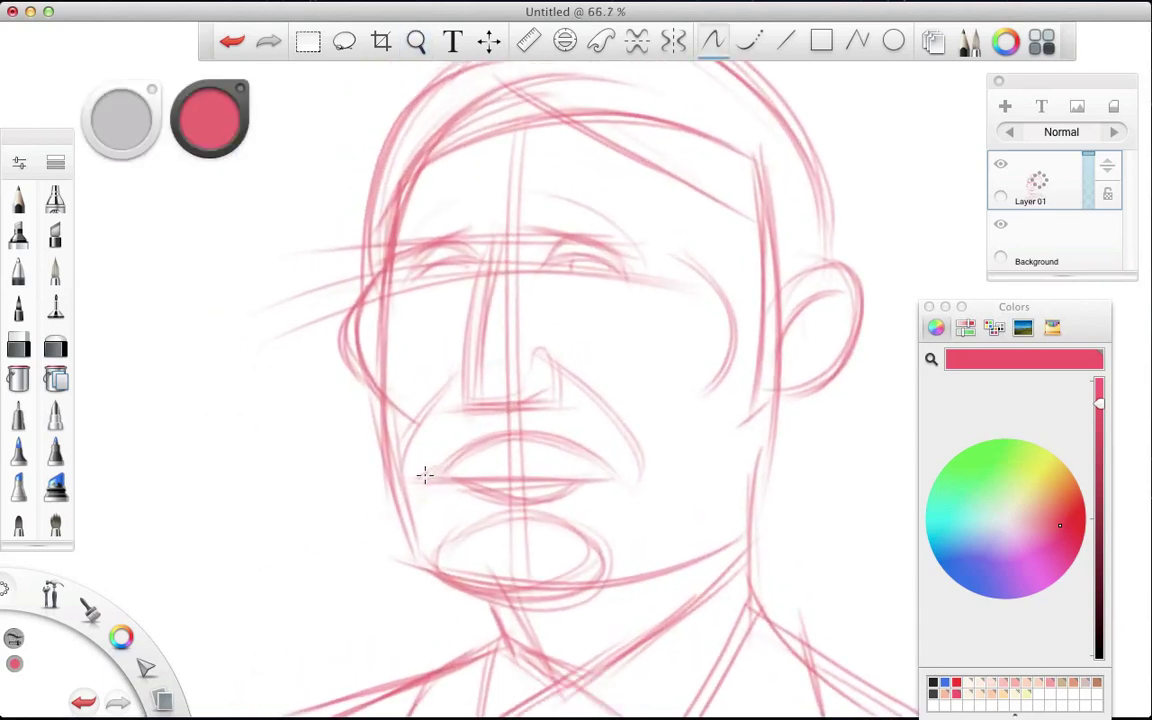
{"action": "mouse_move", "coordinate": [424, 476]}
{"action": "left_mouse_down"}
{"action": "mouse_move", "coordinate": [515, 468]}
{"action": "mouse_move", "coordinate": [419, 480]}
{"action": "mouse_move", "coordinate": [520, 468]}
{"action": "mouse_move", "coordinate": [526, 445]}
{"action": "mouse_move", "coordinate": [476, 467]}
{"action": "mouse_move", "coordinate": [624, 487]}
{"action": "mouse_move", "coordinate": [489, 462]}
{"action": "mouse_move", "coordinate": [596, 460]}
{"action": "mouse_move", "coordinate": [432, 489]}
{"action": "left_mouse_up"}
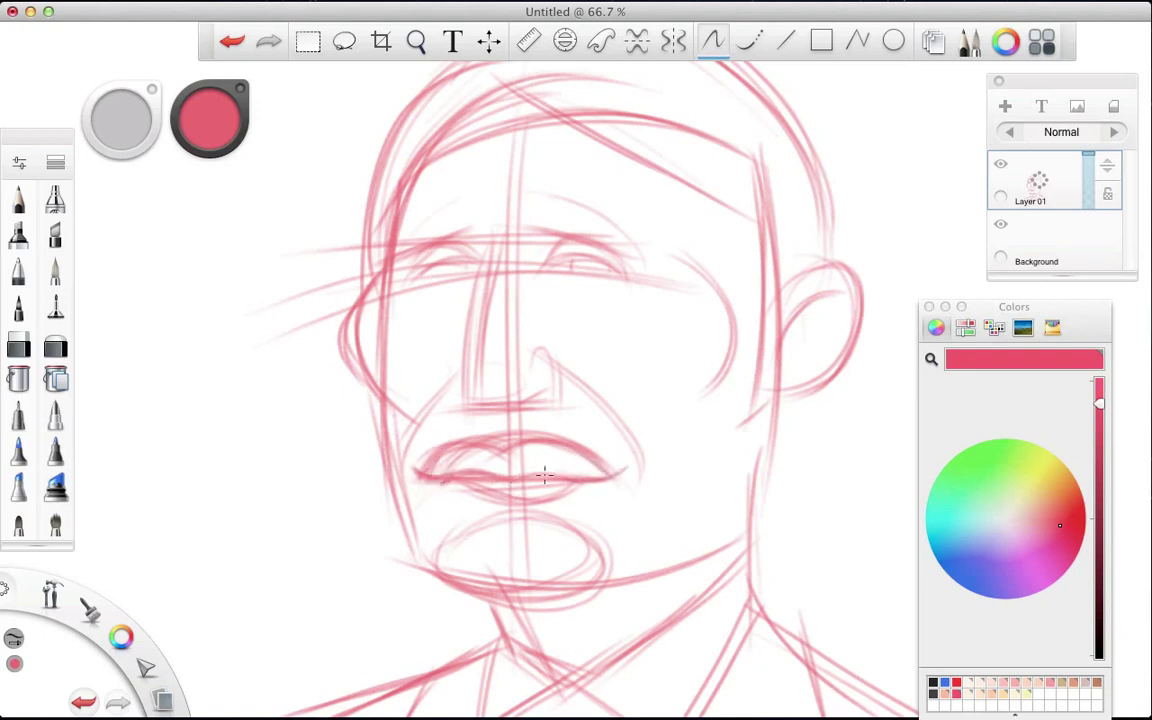
{"action": "mouse_move", "coordinate": [422, 493]}
{"action": "left_mouse_down"}
{"action": "mouse_move", "coordinate": [454, 498]}
{"action": "mouse_move", "coordinate": [454, 476]}
{"action": "mouse_move", "coordinate": [546, 494]}
{"action": "mouse_move", "coordinate": [511, 508]}
{"action": "mouse_move", "coordinate": [443, 478]}
{"action": "left_mouse_up"}
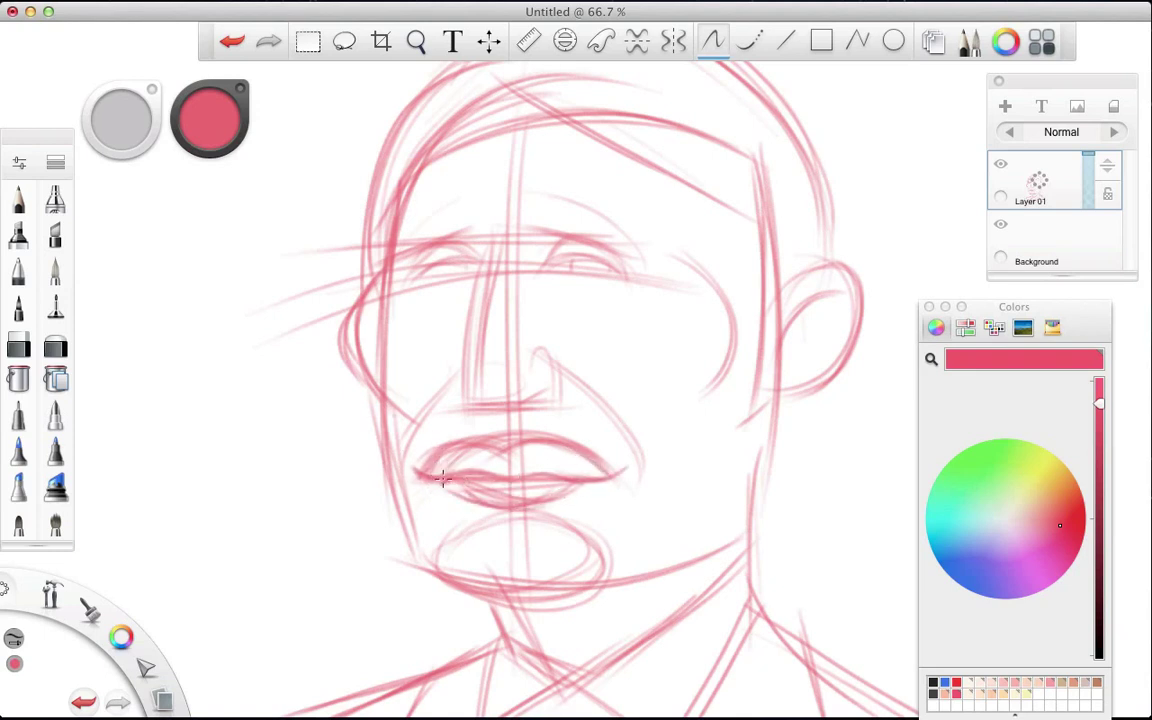
{"action": "mouse_move", "coordinate": [517, 508]}
{"action": "left_mouse_down"}
{"action": "mouse_move", "coordinate": [453, 537]}
{"action": "mouse_move", "coordinate": [402, 501]}
{"action": "left_mouse_up"}
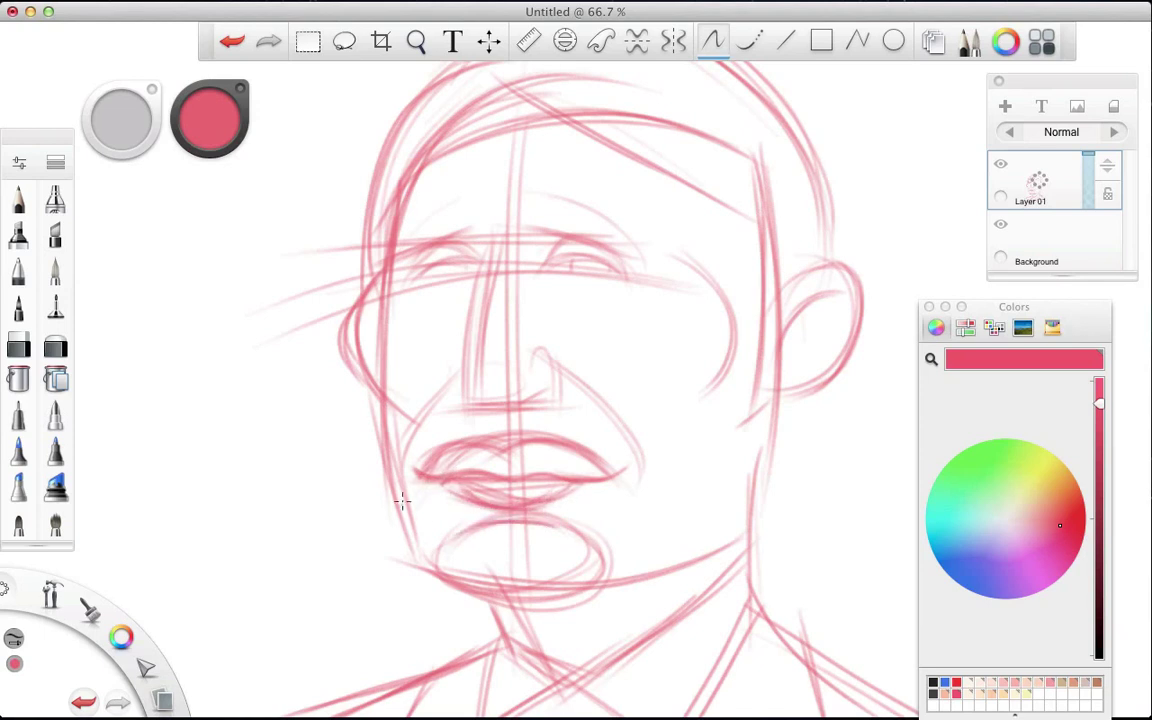
Refine the nose by strengthening its bridge and adding rounded nostrils at its base.
{"action": "mouse_move", "coordinate": [485, 280]}
{"action": "left_mouse_down"}
{"action": "mouse_move", "coordinate": [475, 390]}
{"action": "mouse_move", "coordinate": [532, 378]}
{"action": "left_mouse_up"}
{"action": "mouse_move", "coordinate": [500, 325]}
{"action": "left_mouse_down"}
{"action": "mouse_move", "coordinate": [462, 368]}
{"action": "mouse_move", "coordinate": [483, 386]}
{"action": "mouse_move", "coordinate": [543, 399]}
{"action": "left_mouse_up"}
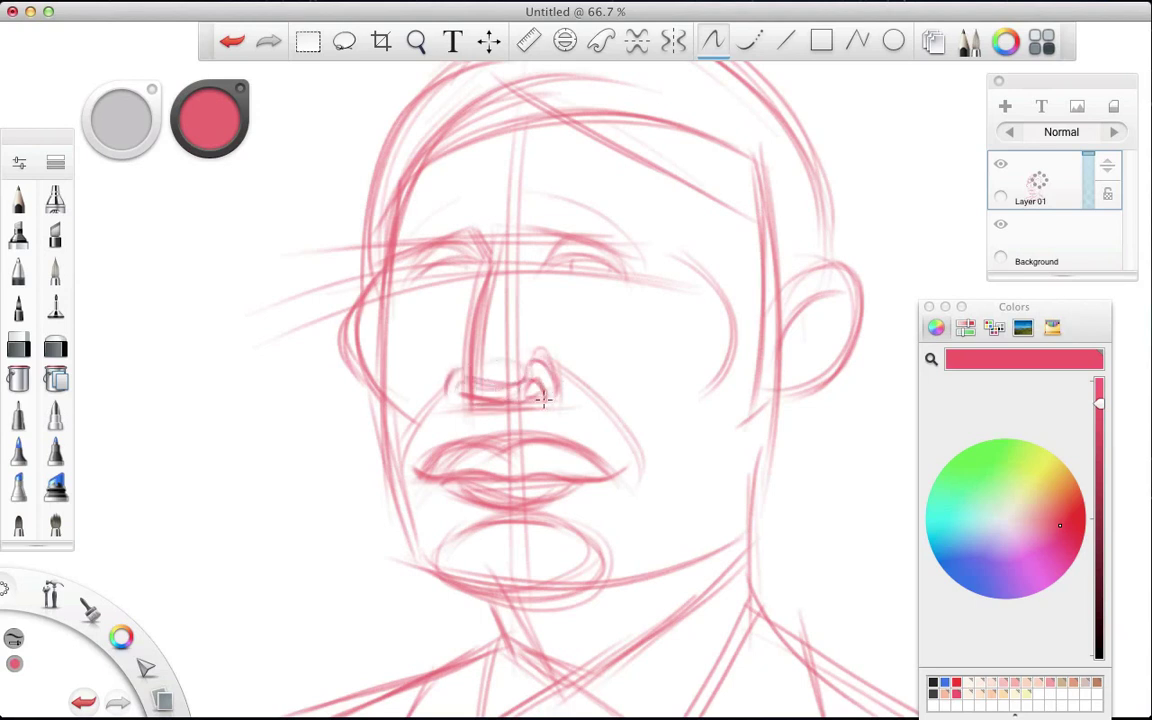
{"action": "left_click_drag", "start_coordinate": [535, 350], "coordinate": [553, 396]}
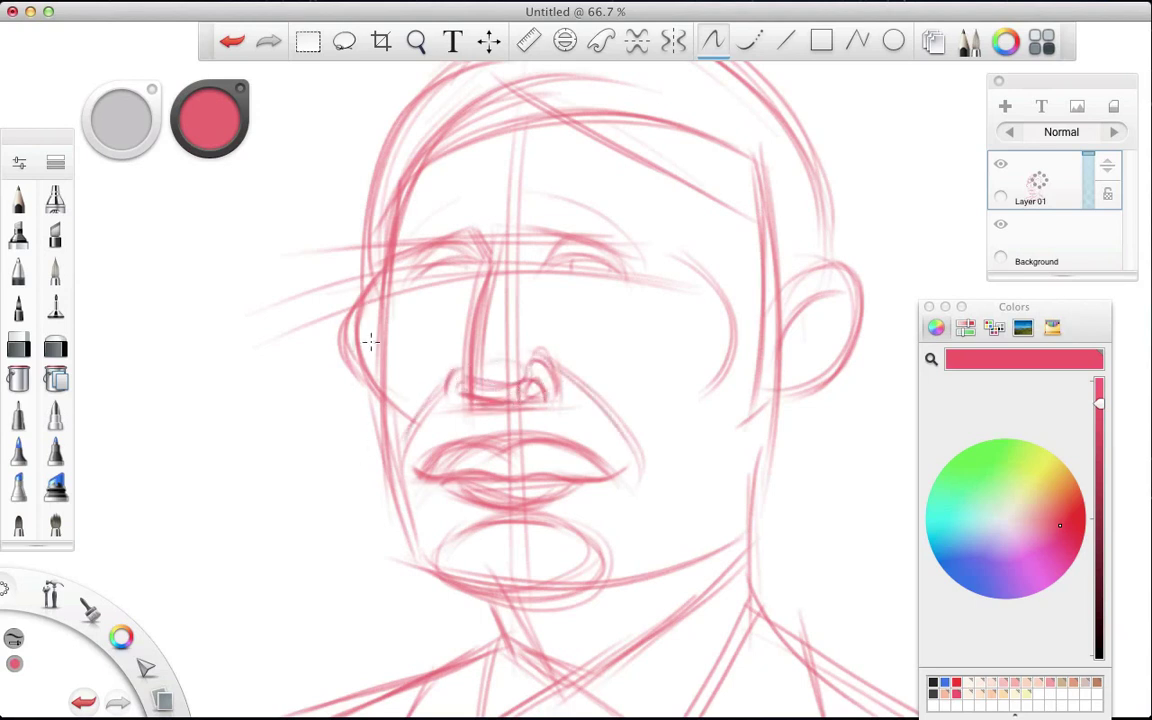
Strengthen the face contour along the left cheek, the chin and right jaw, and the right cheekbone curve.
{"action": "mouse_move", "coordinate": [392, 270]}
{"action": "left_mouse_down"}
{"action": "mouse_move", "coordinate": [345, 335]}
{"action": "mouse_move", "coordinate": [383, 525]}
{"action": "left_mouse_up"}
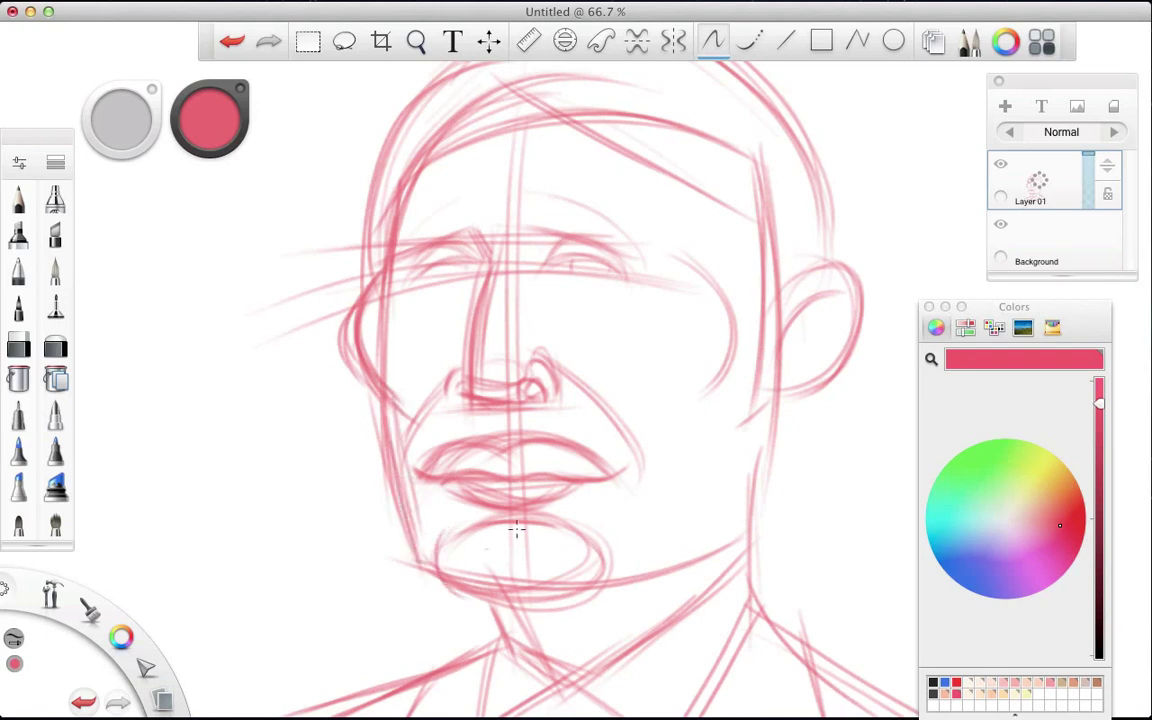
{"action": "mouse_move", "coordinate": [563, 575]}
{"action": "left_mouse_down"}
{"action": "mouse_move", "coordinate": [745, 540]}
{"action": "mouse_move", "coordinate": [774, 399]}
{"action": "left_mouse_up"}
{"action": "mouse_move", "coordinate": [605, 560]}
{"action": "left_mouse_down"}
{"action": "mouse_move", "coordinate": [772, 400]}
{"action": "mouse_move", "coordinate": [766, 489]}
{"action": "left_mouse_up"}
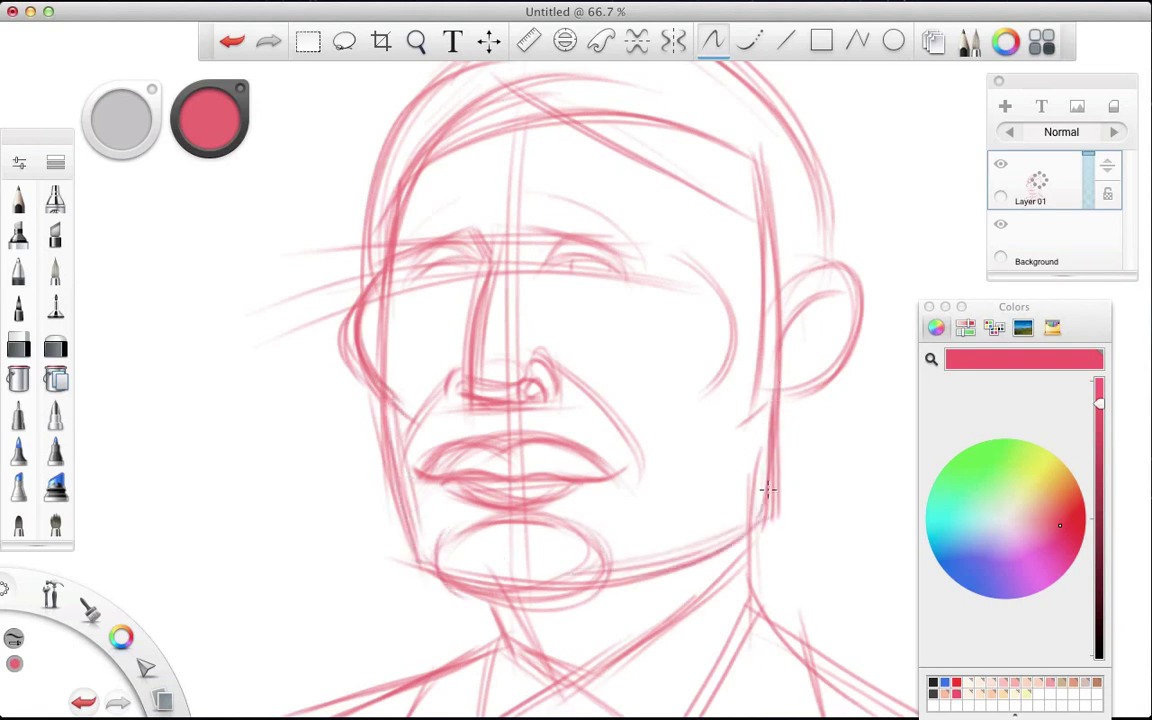
{"action": "left_click_drag", "start_coordinate": [682, 260], "coordinate": [685, 405]}
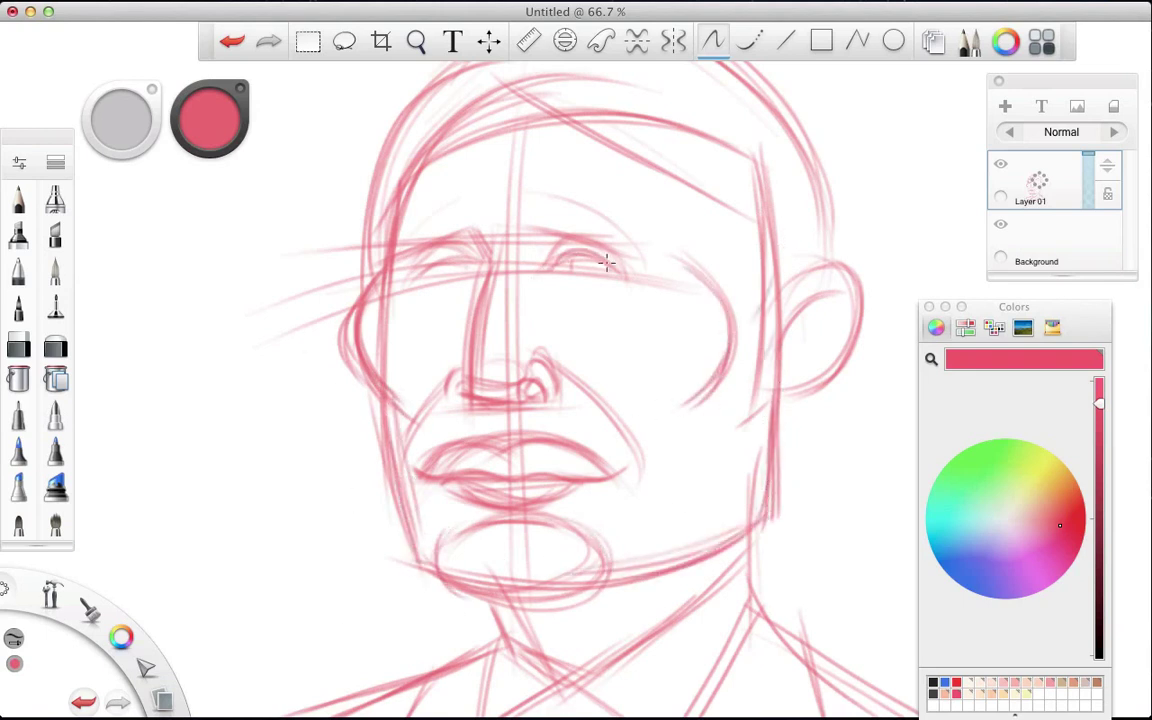
Define the eyebrows and add an arched crease across the forehead above them.
{"action": "left_click_drag", "start_coordinate": [490, 215], "coordinate": [577, 205]}
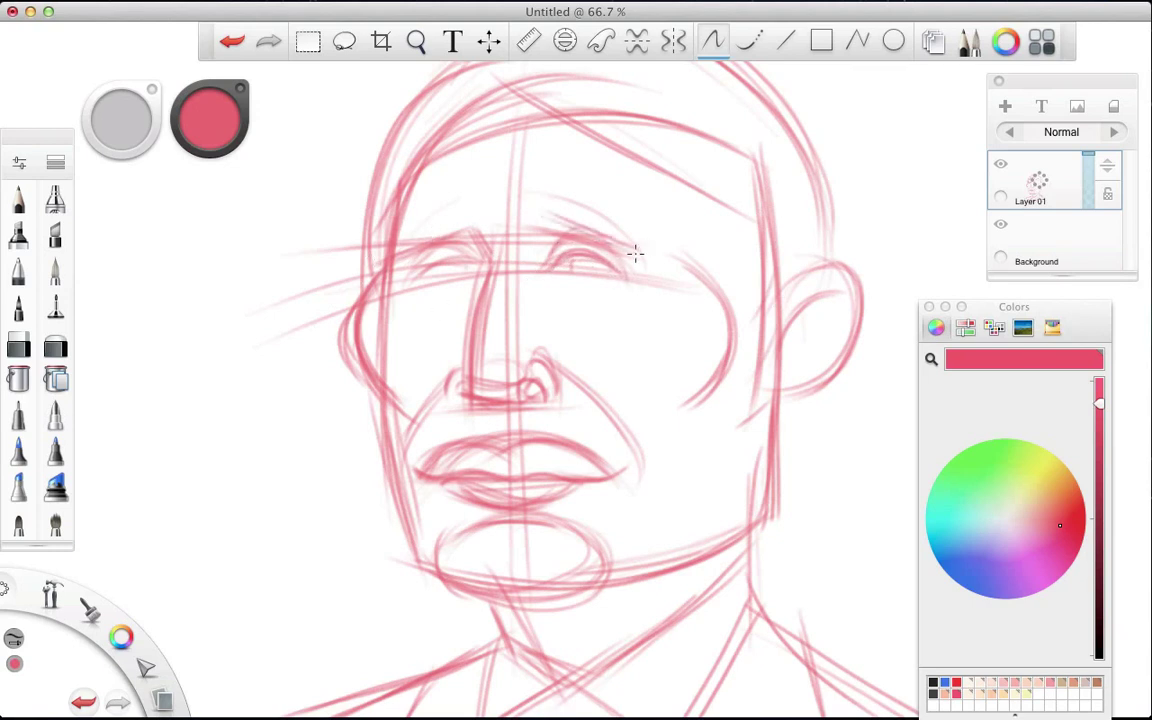
{"action": "left_click_drag", "start_coordinate": [437, 205], "coordinate": [362, 222]}
{"action": "left_click_drag", "start_coordinate": [410, 190], "coordinate": [357, 218]}
{"action": "mouse_move", "coordinate": [518, 165]}
{"action": "left_mouse_down"}
{"action": "mouse_move", "coordinate": [383, 263]}
{"action": "mouse_move", "coordinate": [365, 210]}
{"action": "left_mouse_up"}
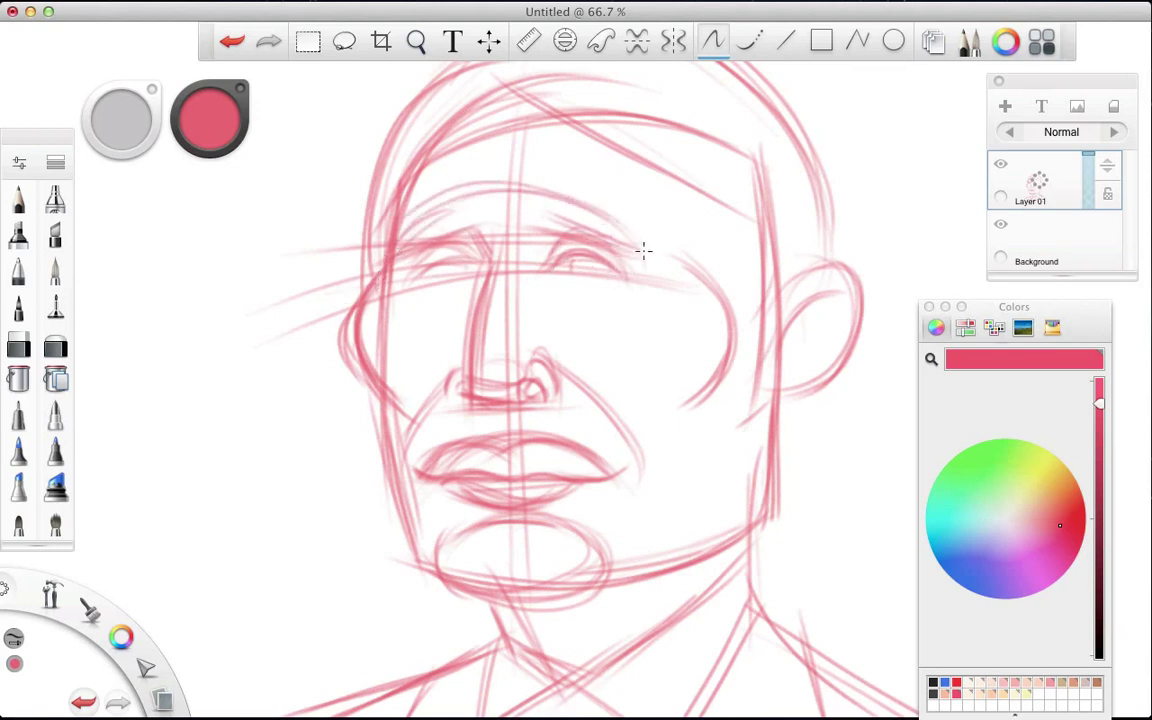
{"action": "left_click_drag", "start_coordinate": [565, 168], "coordinate": [392, 202]}
Reinforce the hair's parting, crown and left side, and darken the left eye's lid lines.
{"action": "key", "text": "space"}
{"action": "left_click_drag", "start_coordinate": [260, 330], "coordinate": [373, 296]}
{"action": "left_click_drag", "start_coordinate": [482, 172], "coordinate": [402, 200]}
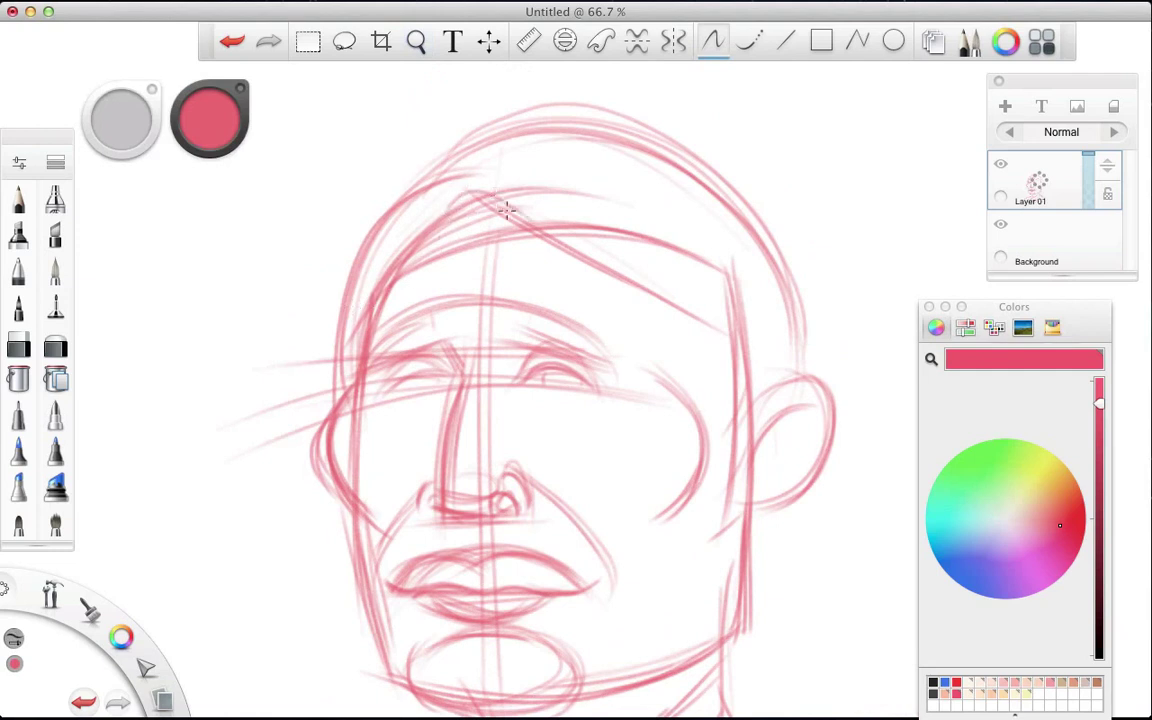
{"action": "left_click_drag", "start_coordinate": [640, 292], "coordinate": [460, 185]}
{"action": "left_click_drag", "start_coordinate": [385, 198], "coordinate": [440, 125]}
{"action": "left_click_drag", "start_coordinate": [680, 208], "coordinate": [370, 195]}
{"action": "mouse_move", "coordinate": [431, 172]}
{"action": "left_mouse_down"}
{"action": "mouse_move", "coordinate": [345, 270]}
{"action": "mouse_move", "coordinate": [305, 365]}
{"action": "left_mouse_up"}
{"action": "left_click_drag", "start_coordinate": [392, 342], "coordinate": [332, 357]}
Move the whole portrait sketch from the canvas's left side towards its middle.
{"action": "scroll", "coordinate": [301, 524], "scroll_direction": "down", "scroll_amount": 2}
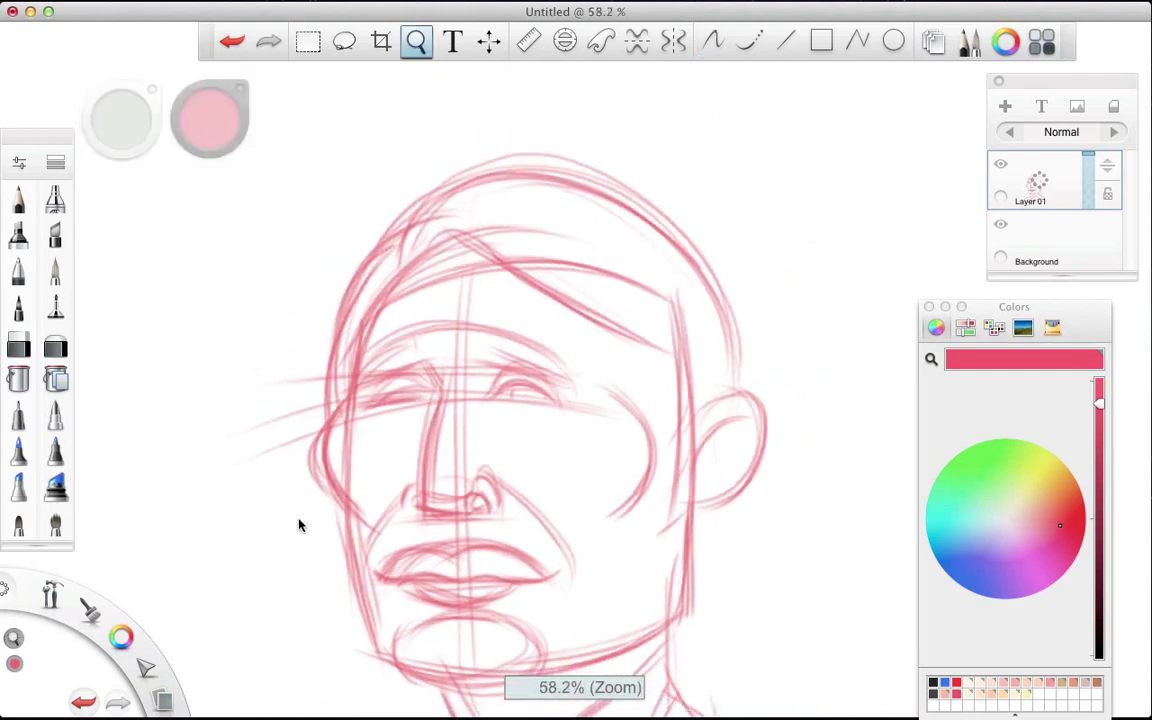
{"action": "key", "text": "space"}
{"action": "left_click_drag", "start_coordinate": [255, 450], "coordinate": [208, 482]}
{"action": "key", "text": "space"}
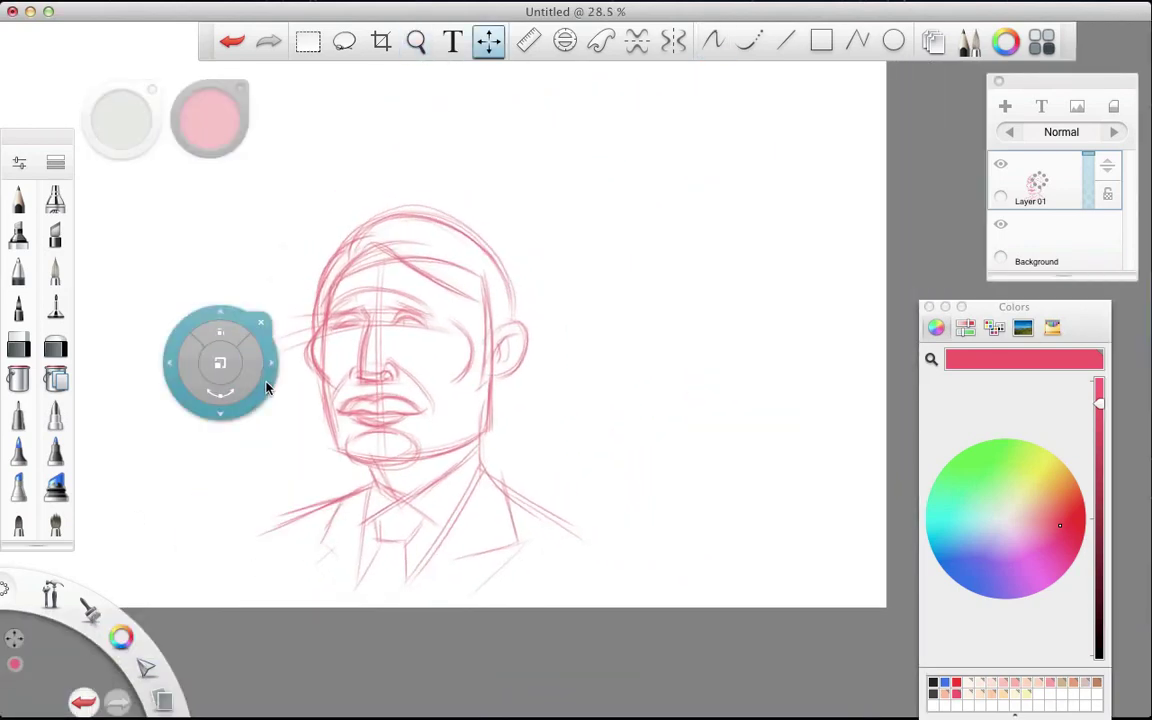
{"action": "left_click_drag", "start_coordinate": [265, 386], "coordinate": [437, 398]}
Lower the opacity of Layer 01 to fade the sketch, and add a new layer above it.
{"action": "key", "text": "space"}
{"action": "left_click_drag", "start_coordinate": [1088, 160], "coordinate": [1088, 202]}
{"action": "left_click", "coordinate": [1004, 106]}
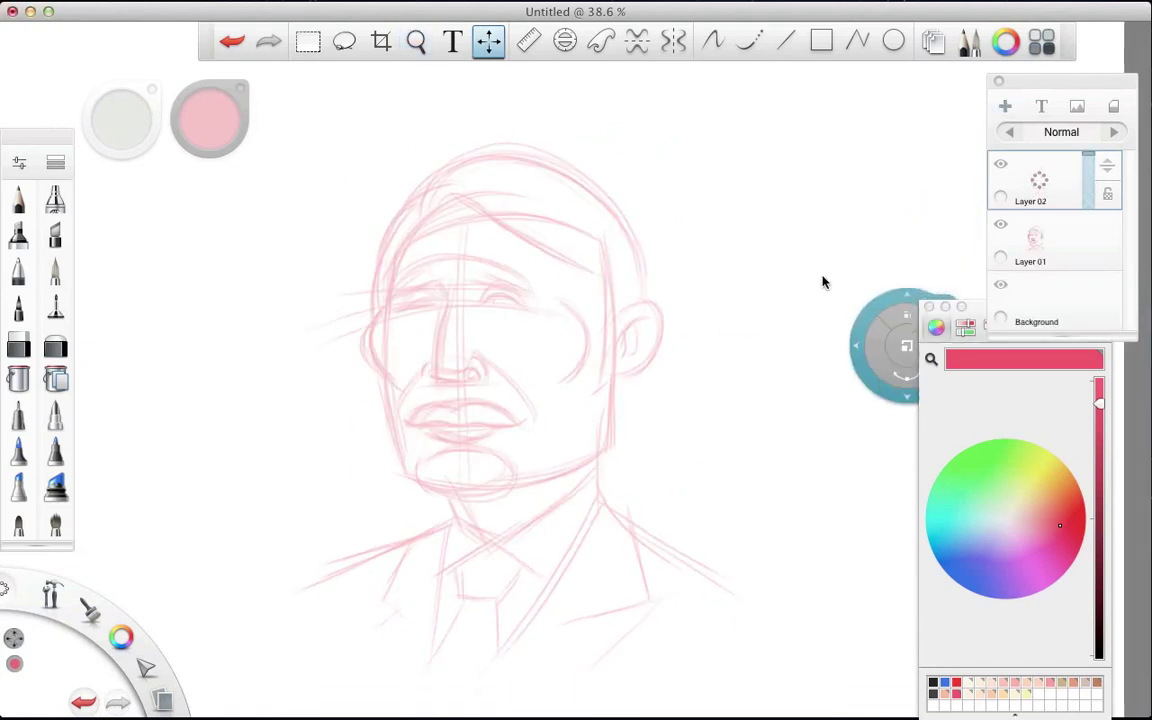
Draw the upper lids and lid creases of both eyes in dark grey over the faded sketch.
{"action": "scroll", "coordinate": [884, 671], "scroll_direction": "down", "scroll_amount": 2}
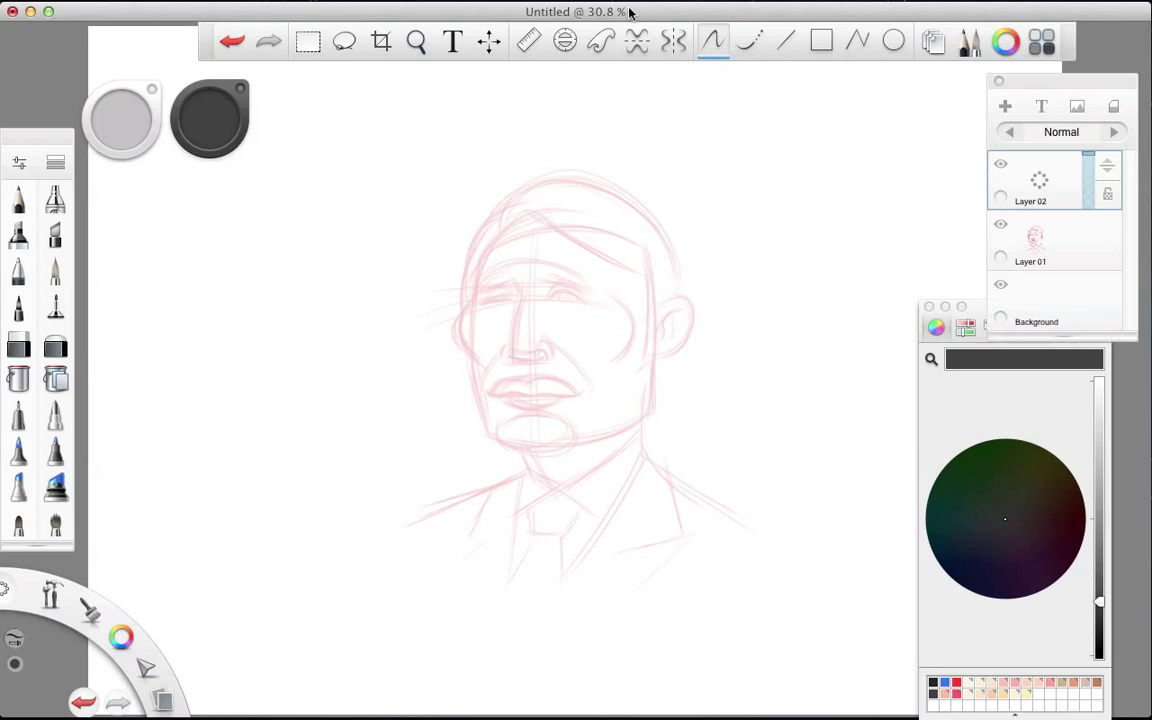
{"action": "key", "text": "space"}
{"action": "mouse_move", "coordinate": [320, 424]}
{"action": "left_mouse_down"}
{"action": "mouse_move", "coordinate": [522, 321]}
{"action": "mouse_move", "coordinate": [393, 432]}
{"action": "mouse_move", "coordinate": [282, 427]}
{"action": "left_mouse_up"}
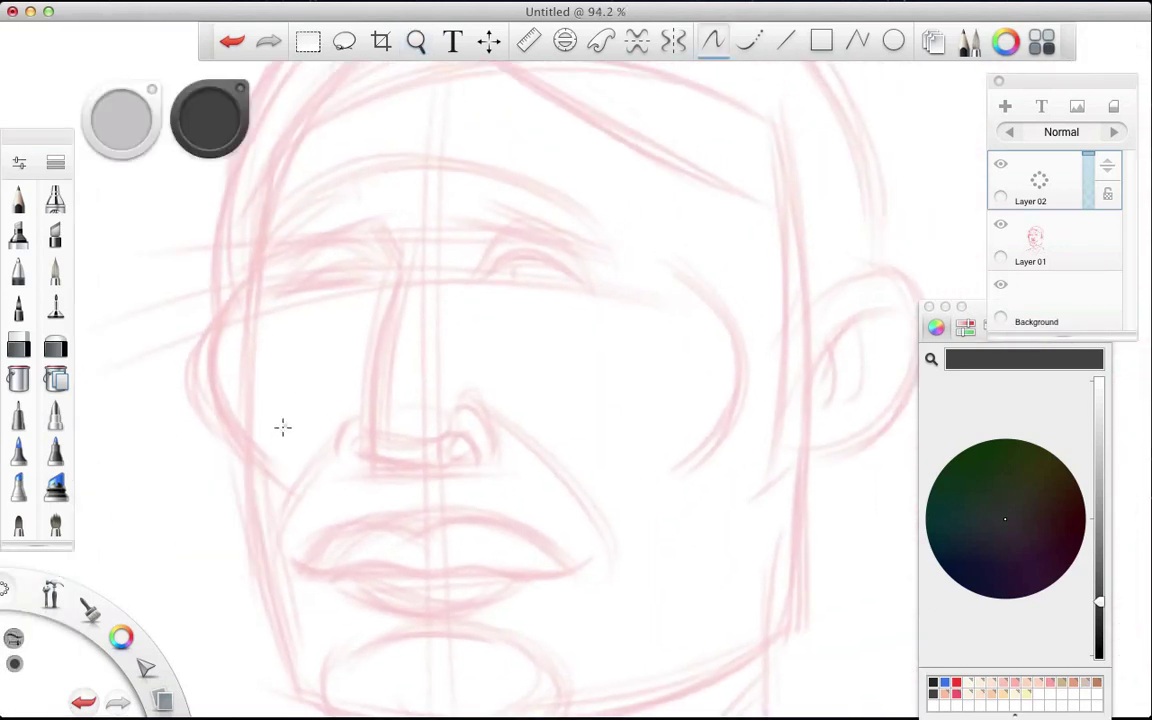
{"action": "left_click_drag", "start_coordinate": [478, 276], "coordinate": [575, 288]}
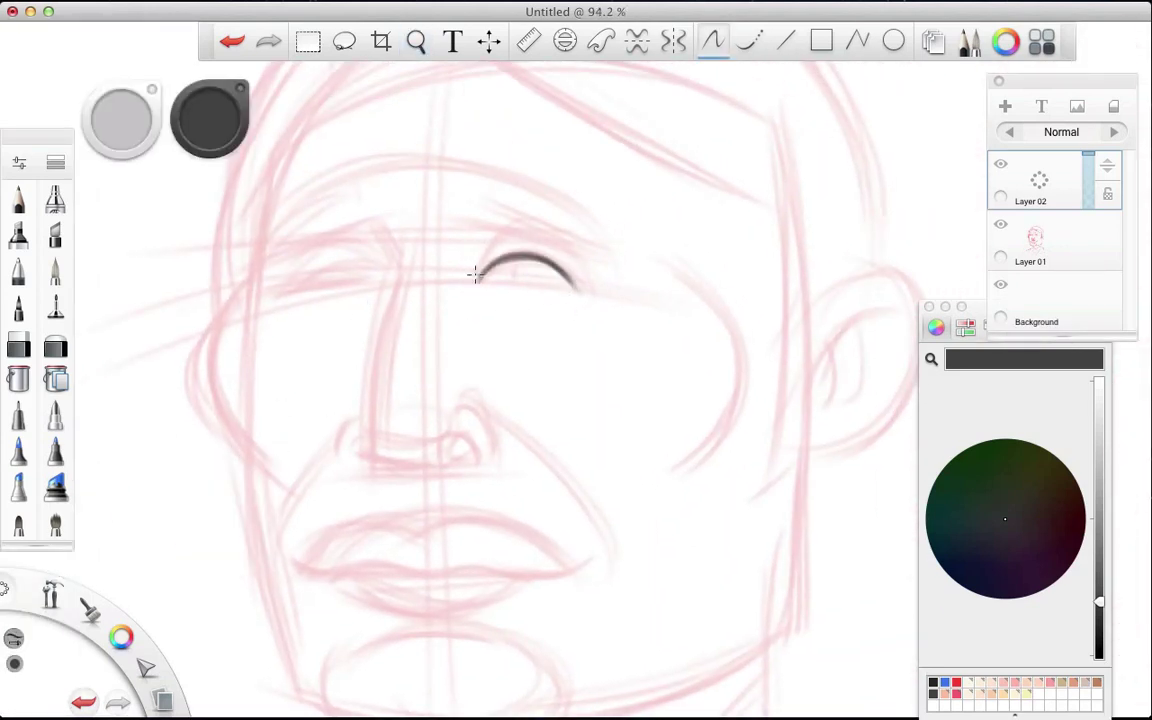
{"action": "mouse_move", "coordinate": [478, 278]}
{"action": "left_mouse_down"}
{"action": "mouse_move", "coordinate": [512, 222]}
{"action": "mouse_move", "coordinate": [586, 283]}
{"action": "left_mouse_up"}
{"action": "mouse_move", "coordinate": [300, 290]}
{"action": "left_mouse_down"}
{"action": "mouse_move", "coordinate": [368, 265]}
{"action": "mouse_move", "coordinate": [356, 228]}
{"action": "left_mouse_up"}
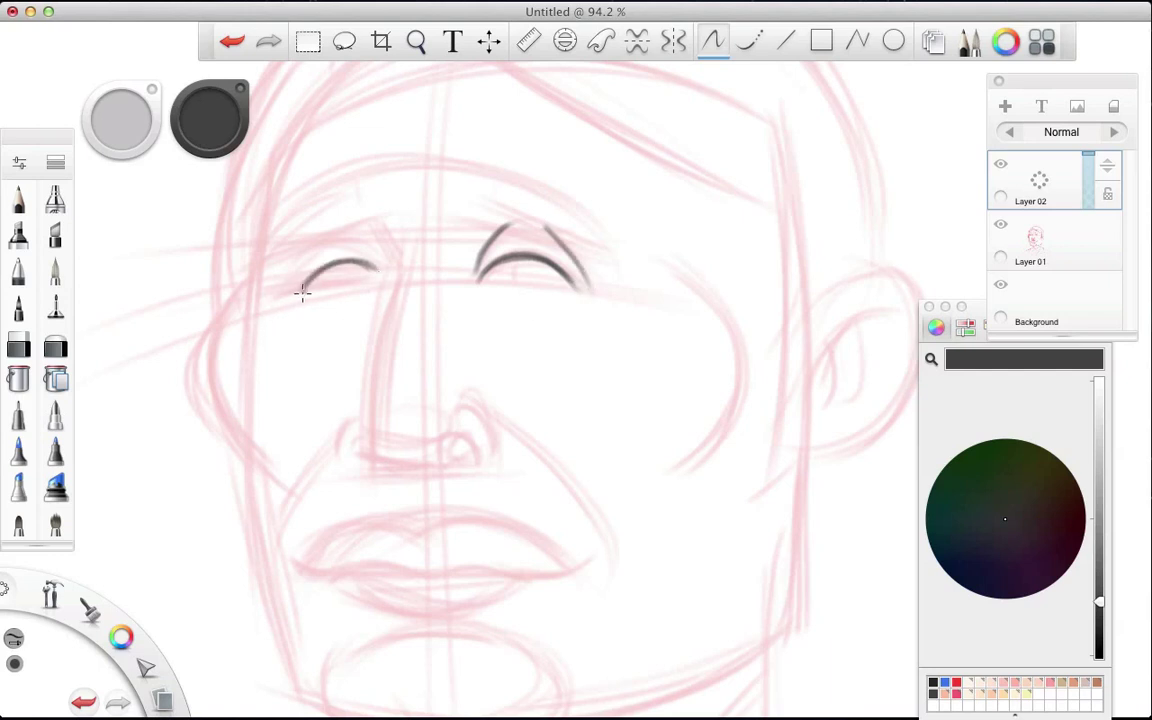
{"action": "left_click_drag", "start_coordinate": [297, 288], "coordinate": [314, 243]}
Ink the nose with a heavy bridge line, shaded nostrils, curved wings, and a light line along the far side of the bridge.
{"action": "mouse_move", "coordinate": [369, 203]}
{"action": "left_mouse_down"}
{"action": "mouse_move", "coordinate": [392, 235]}
{"action": "mouse_move", "coordinate": [370, 455]}
{"action": "left_mouse_up"}
{"action": "mouse_move", "coordinate": [389, 254]}
{"action": "left_mouse_down"}
{"action": "mouse_move", "coordinate": [369, 449]}
{"action": "mouse_move", "coordinate": [378, 423]}
{"action": "mouse_move", "coordinate": [400, 474]}
{"action": "mouse_move", "coordinate": [477, 464]}
{"action": "left_mouse_up"}
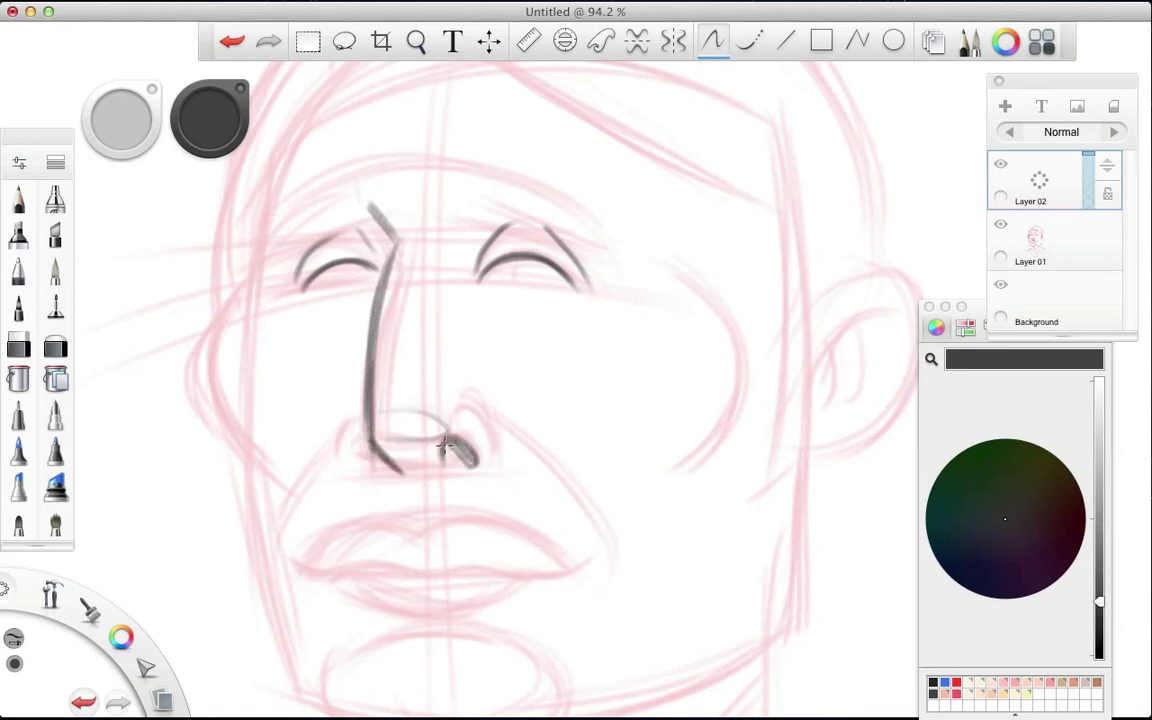
{"action": "left_click_drag", "start_coordinate": [452, 420], "coordinate": [497, 460]}
{"action": "left_click_drag", "start_coordinate": [378, 462], "coordinate": [364, 425]}
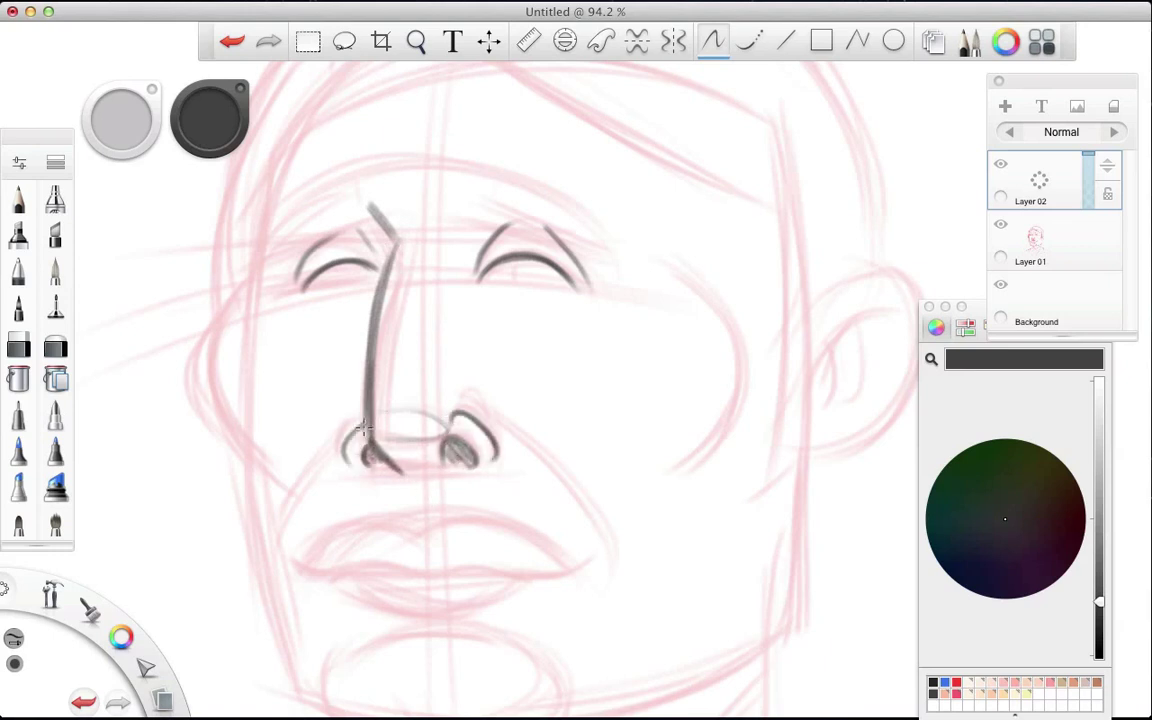
{"action": "left_click_drag", "start_coordinate": [436, 258], "coordinate": [421, 343]}
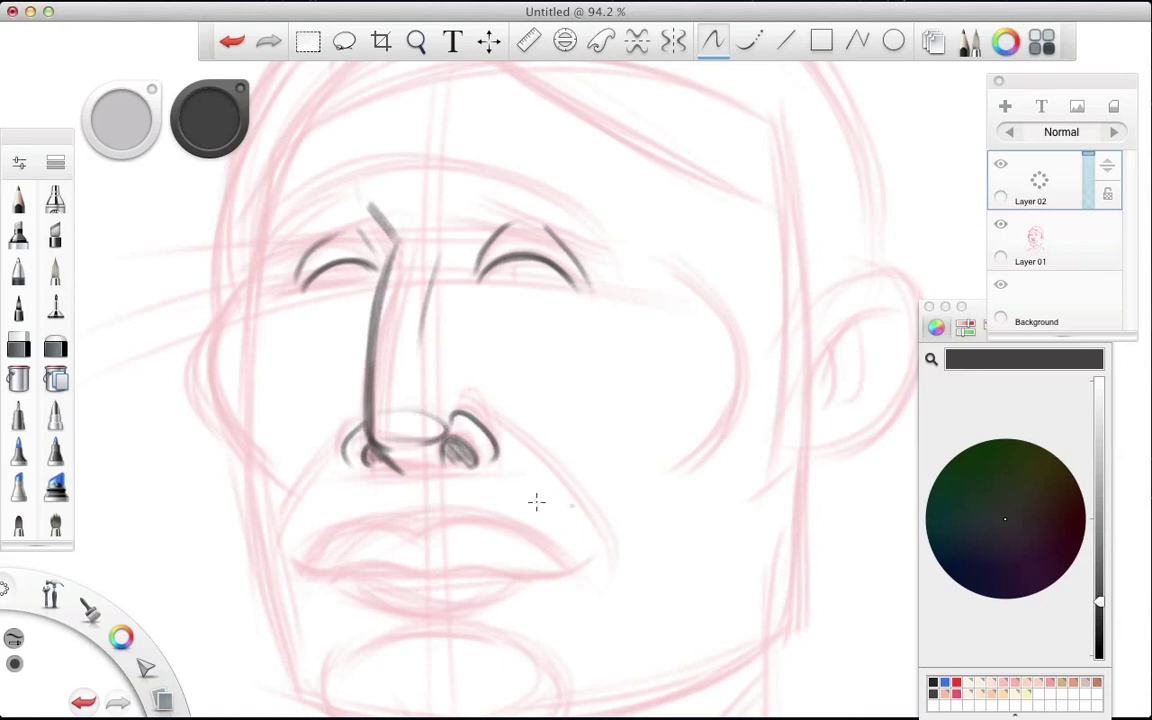
{"action": "mouse_move", "coordinate": [1045, 240]}
{"action": "left_mouse_down"}
{"action": "mouse_move", "coordinate": [1052, 332]}
{"action": "mouse_move", "coordinate": [902, 285]}
{"action": "mouse_move", "coordinate": [860, 330]}
{"action": "left_mouse_up"}
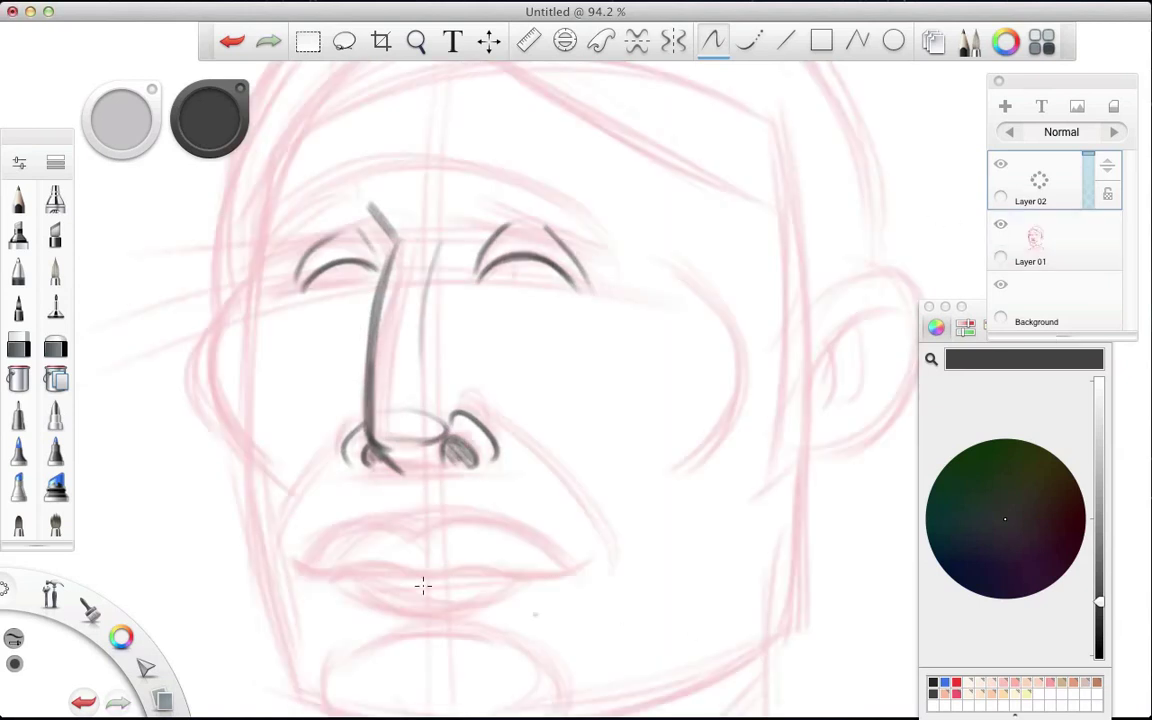
Draw the mouth's parting line, the upper and lower lip contours, and a short shadow stroke beneath the lower lip.
{"action": "scroll", "coordinate": [422, 587], "scroll_direction": "down", "scroll_amount": 5}
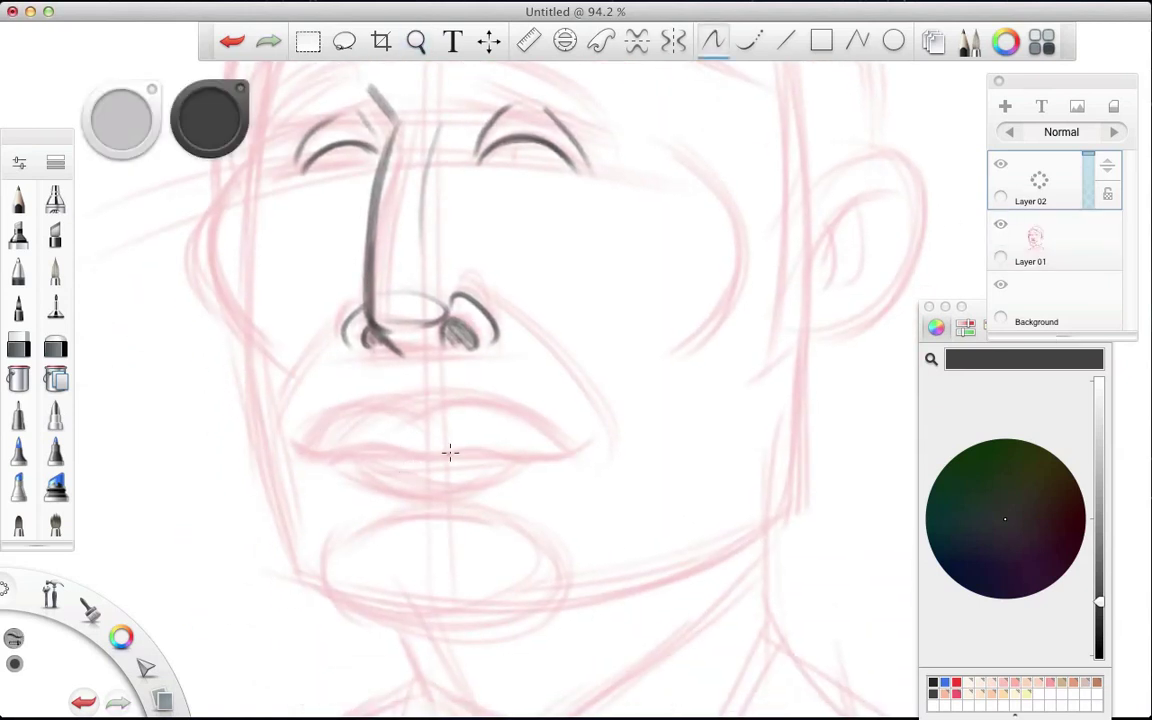
{"action": "left_click_drag", "start_coordinate": [450, 452], "coordinate": [370, 452]}
{"action": "left_click_drag", "start_coordinate": [500, 452], "coordinate": [445, 456]}
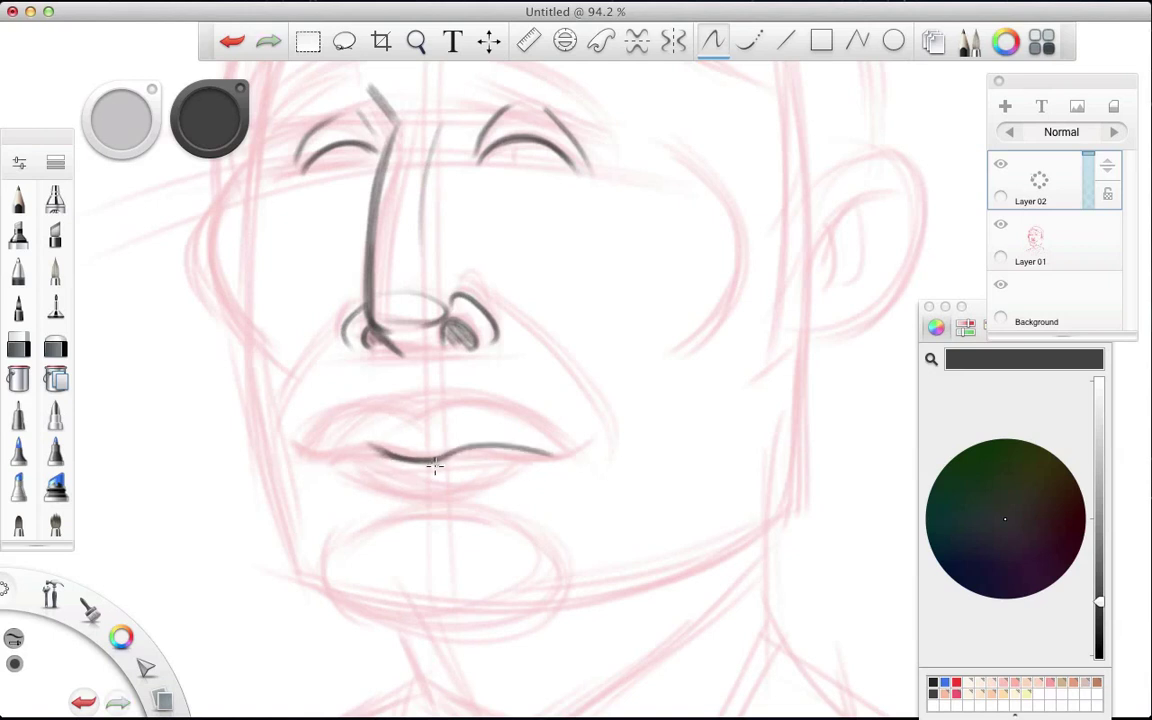
{"action": "left_click_drag", "start_coordinate": [585, 448], "coordinate": [498, 452]}
{"action": "mouse_move", "coordinate": [308, 444]}
{"action": "left_mouse_down"}
{"action": "mouse_move", "coordinate": [358, 450]}
{"action": "mouse_move", "coordinate": [327, 455]}
{"action": "mouse_move", "coordinate": [368, 447]}
{"action": "left_mouse_up"}
{"action": "mouse_move", "coordinate": [555, 430]}
{"action": "left_mouse_down"}
{"action": "mouse_move", "coordinate": [392, 412]}
{"action": "mouse_move", "coordinate": [318, 426]}
{"action": "left_mouse_up"}
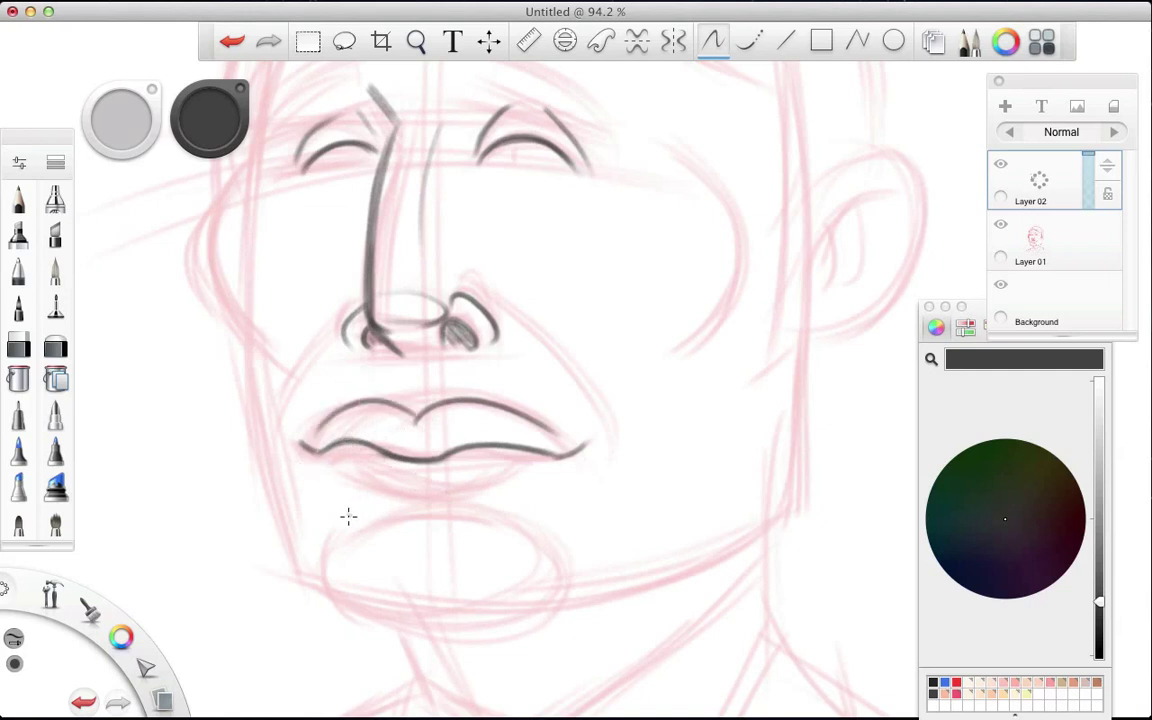
{"action": "mouse_move", "coordinate": [455, 450]}
{"action": "left_mouse_down"}
{"action": "mouse_move", "coordinate": [314, 437]}
{"action": "mouse_move", "coordinate": [507, 471]}
{"action": "left_mouse_up"}
{"action": "key", "text": "super+z"}
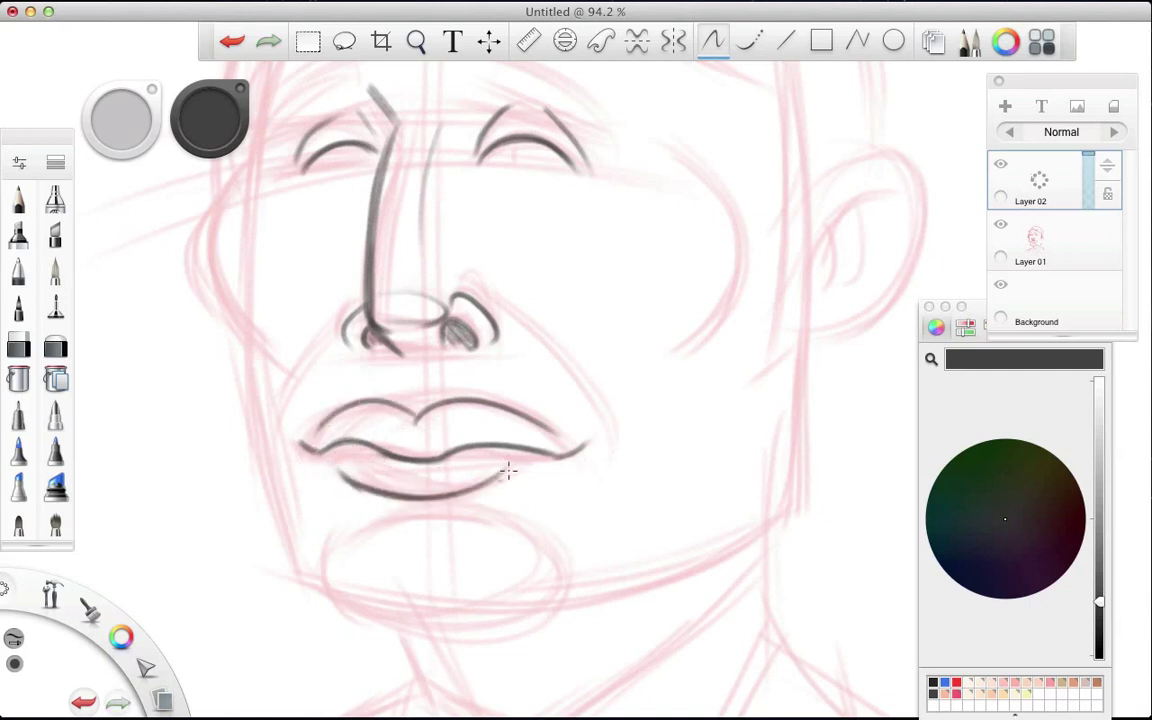
{"action": "left_click_drag", "start_coordinate": [383, 517], "coordinate": [450, 512]}
Draw the smile folds from the nose around both mouth corners, and check the line work with Layer 01 briefly hidden.
{"action": "left_click_drag", "start_coordinate": [470, 283], "coordinate": [607, 440]}
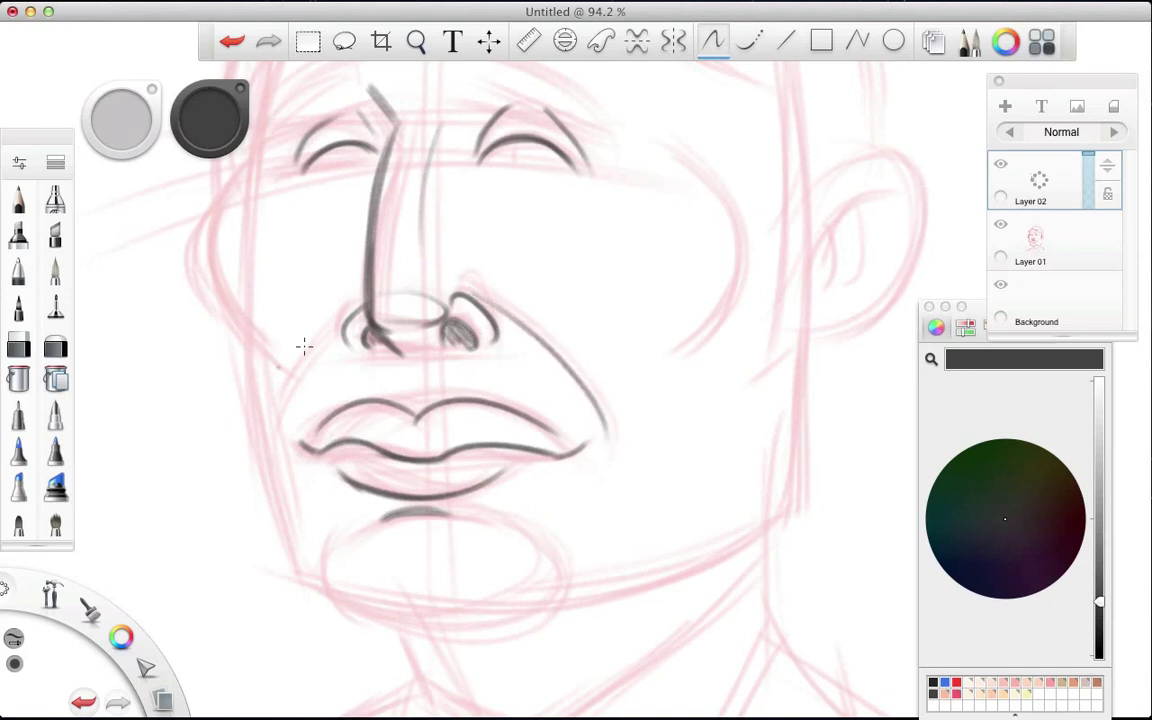
{"action": "mouse_move", "coordinate": [340, 318]}
{"action": "left_mouse_down"}
{"action": "mouse_move", "coordinate": [258, 386]}
{"action": "mouse_move", "coordinate": [273, 430]}
{"action": "left_mouse_up"}
{"action": "key", "text": "super+z"}
{"action": "left_click", "coordinate": [1000, 224]}
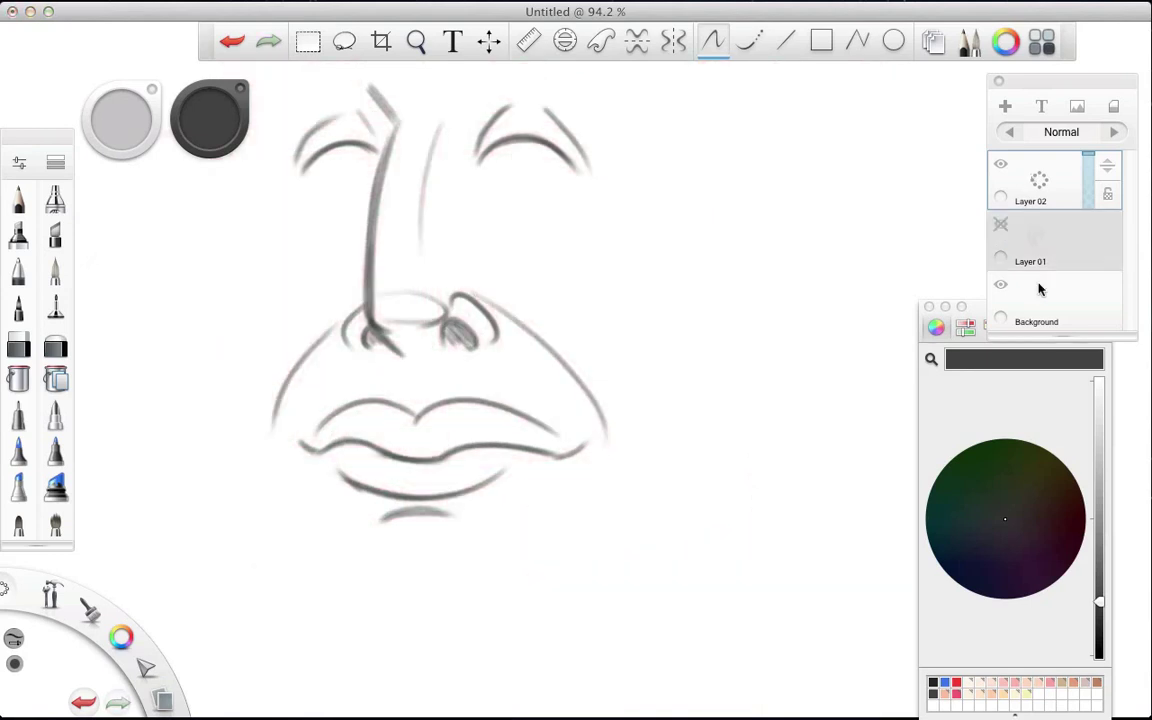
{"action": "left_click", "coordinate": [1000, 224]}
Shade the dark irises with small highlights in both eyes and draw the slanted eyebrows above them.
{"action": "left_click_drag", "start_coordinate": [522, 148], "coordinate": [535, 143]}
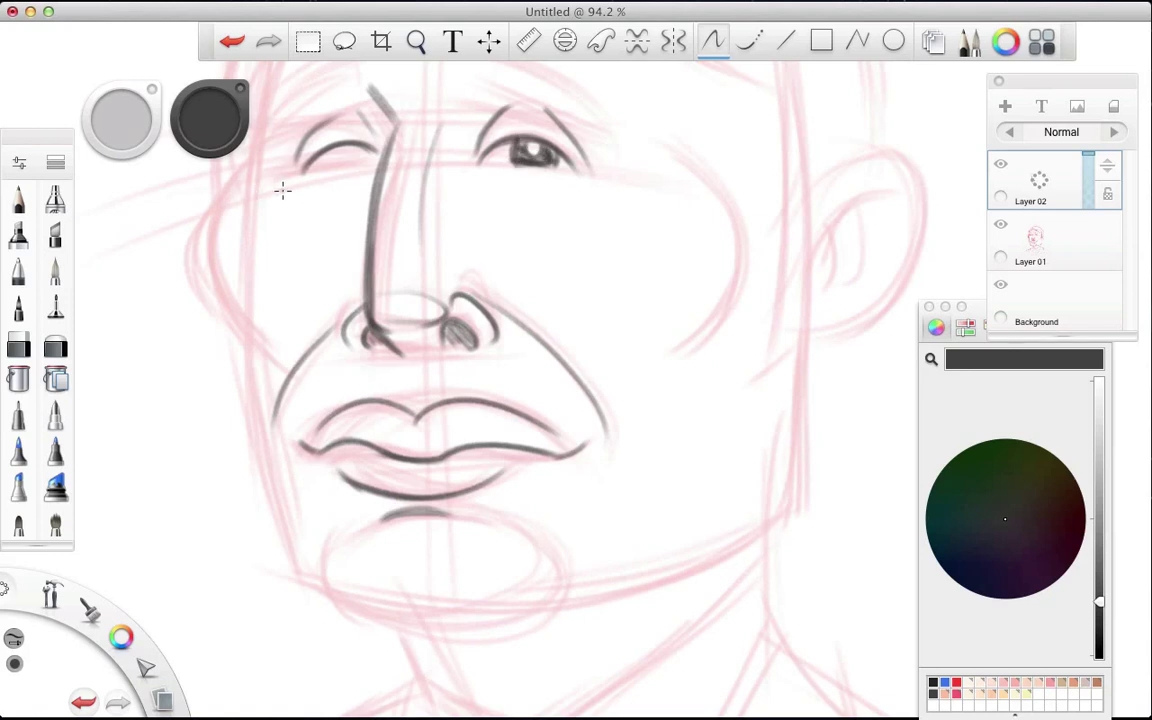
{"action": "left_click_drag", "start_coordinate": [342, 153], "coordinate": [331, 165]}
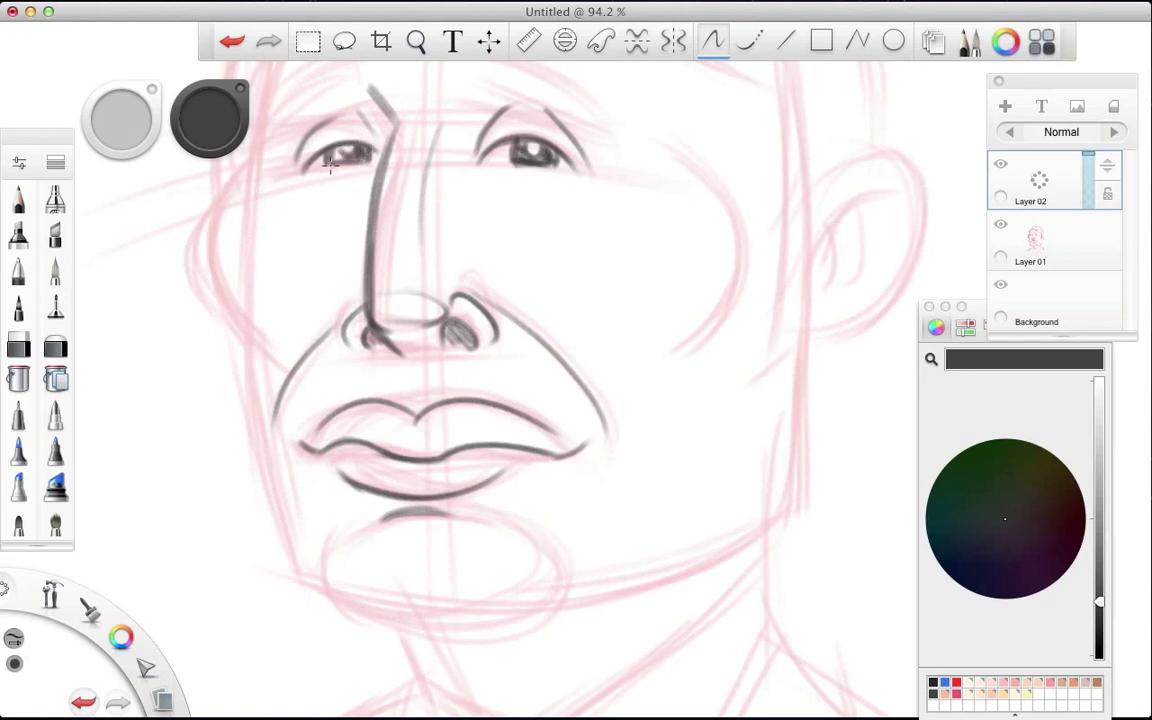
{"action": "left_click_drag", "start_coordinate": [227, 307], "coordinate": [175, 450]}
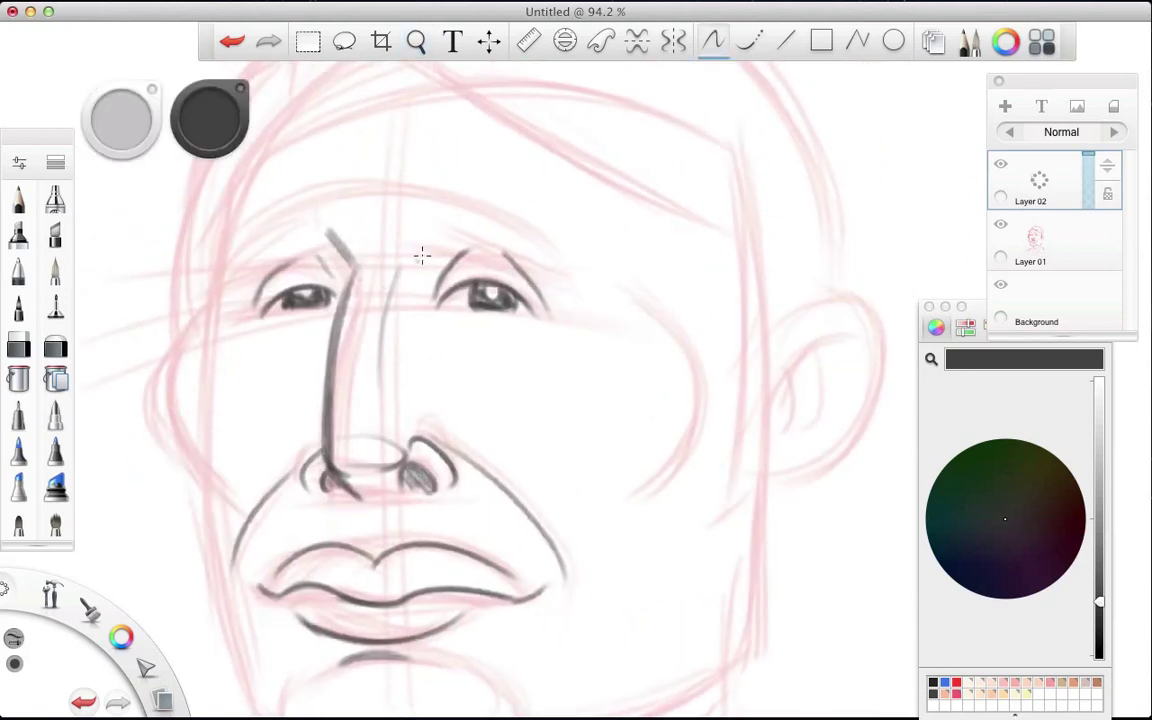
{"action": "left_click_drag", "start_coordinate": [436, 228], "coordinate": [540, 262]}
{"action": "left_click_drag", "start_coordinate": [320, 237], "coordinate": [250, 262]}
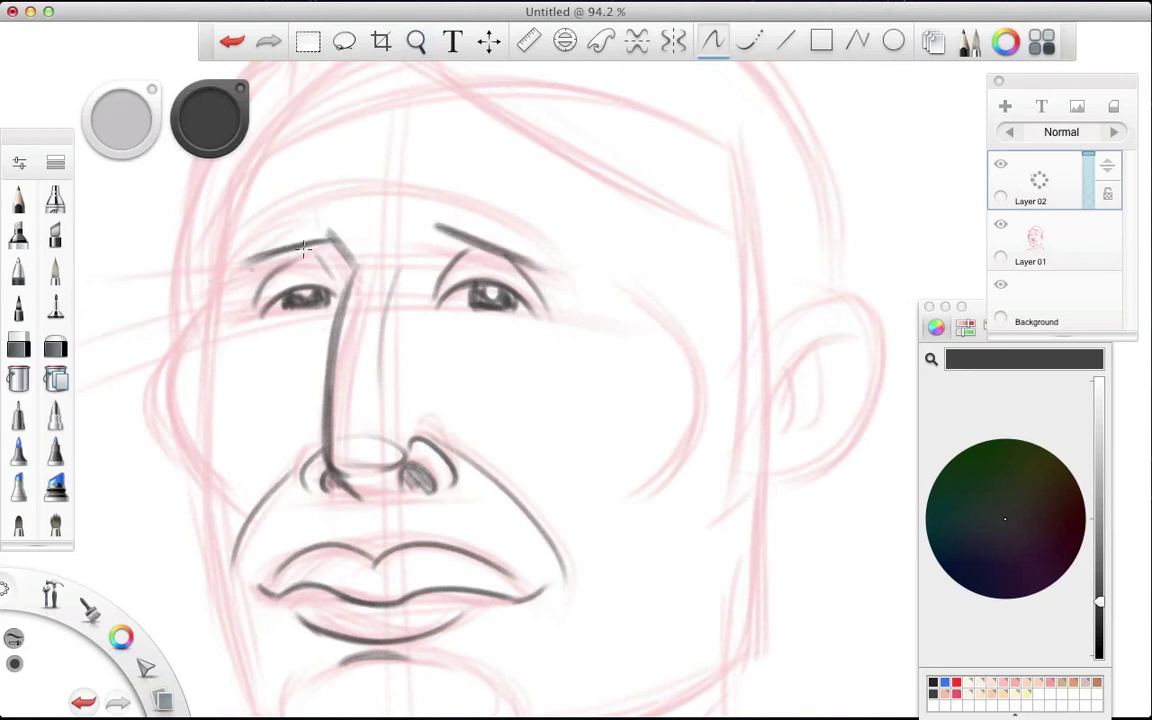
{"action": "mouse_move", "coordinate": [432, 225]}
{"action": "left_mouse_down"}
{"action": "mouse_move", "coordinate": [450, 205]}
{"action": "mouse_move", "coordinate": [501, 216]}
{"action": "mouse_move", "coordinate": [500, 240]}
{"action": "left_mouse_up"}
Draw the curved cheekbone lines on both sides of the face and the forehead contour above the narrower cheek.
{"action": "mouse_move", "coordinate": [285, 210]}
{"action": "left_mouse_down"}
{"action": "mouse_move", "coordinate": [333, 236]}
{"action": "mouse_move", "coordinate": [232, 238]}
{"action": "mouse_move", "coordinate": [212, 216]}
{"action": "mouse_move", "coordinate": [206, 242]}
{"action": "mouse_move", "coordinate": [256, 410]}
{"action": "left_mouse_up"}
{"action": "scroll", "coordinate": [298, 450], "scroll_direction": "left", "scroll_amount": 3}
{"action": "key", "text": "super+z"}
{"action": "mouse_move", "coordinate": [280, 270]}
{"action": "left_mouse_down"}
{"action": "mouse_move", "coordinate": [236, 360]}
{"action": "mouse_move", "coordinate": [282, 440]}
{"action": "left_mouse_up"}
{"action": "mouse_move", "coordinate": [703, 260]}
{"action": "left_mouse_down"}
{"action": "mouse_move", "coordinate": [756, 352]}
{"action": "mouse_move", "coordinate": [693, 435]}
{"action": "left_mouse_up"}
{"action": "mouse_move", "coordinate": [226, 308]}
{"action": "left_mouse_down"}
{"action": "mouse_move", "coordinate": [221, 368]}
{"action": "mouse_move", "coordinate": [177, 309]}
{"action": "mouse_move", "coordinate": [648, 185]}
{"action": "mouse_move", "coordinate": [771, 248]}
{"action": "mouse_move", "coordinate": [780, 330]}
{"action": "left_mouse_up"}
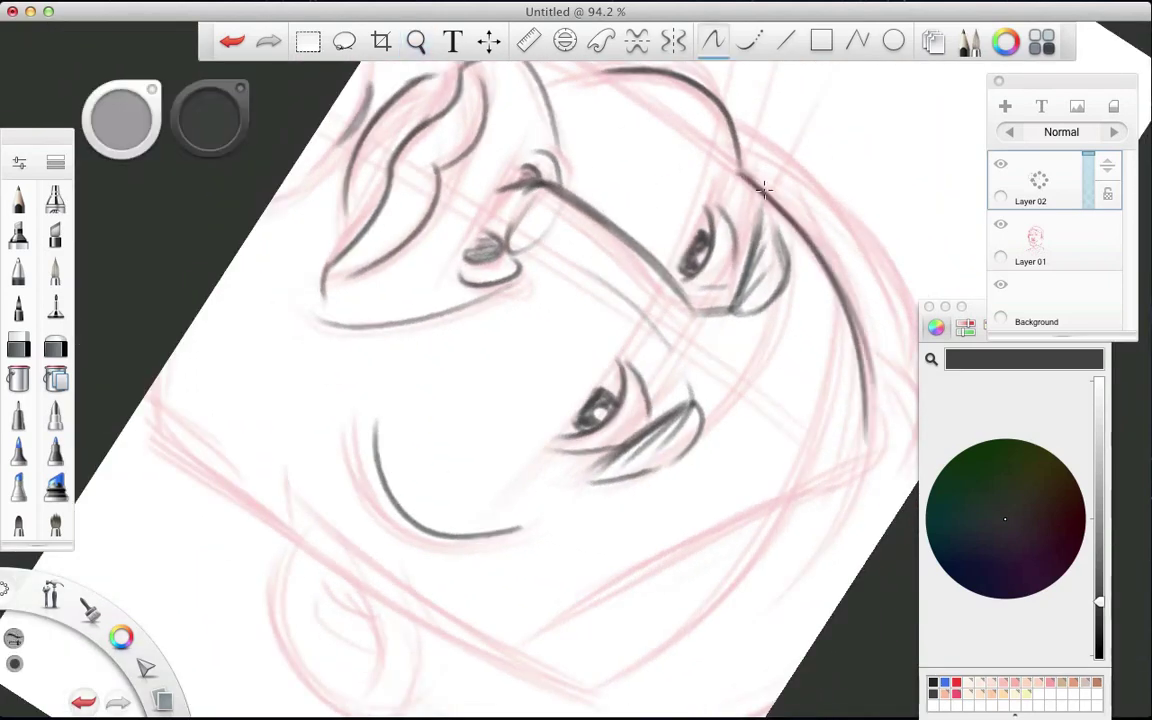
{"action": "left_click_drag", "start_coordinate": [784, 250], "coordinate": [780, 415]}
Draw the face's ear-side edge, angle it along the jawline, and continue it into the rounded chin.
{"action": "mouse_move", "coordinate": [370, 428]}
{"action": "left_mouse_down"}
{"action": "mouse_move", "coordinate": [290, 506]}
{"action": "mouse_move", "coordinate": [712, 450]}
{"action": "mouse_move", "coordinate": [600, 362]}
{"action": "mouse_move", "coordinate": [360, 432]}
{"action": "left_mouse_up"}
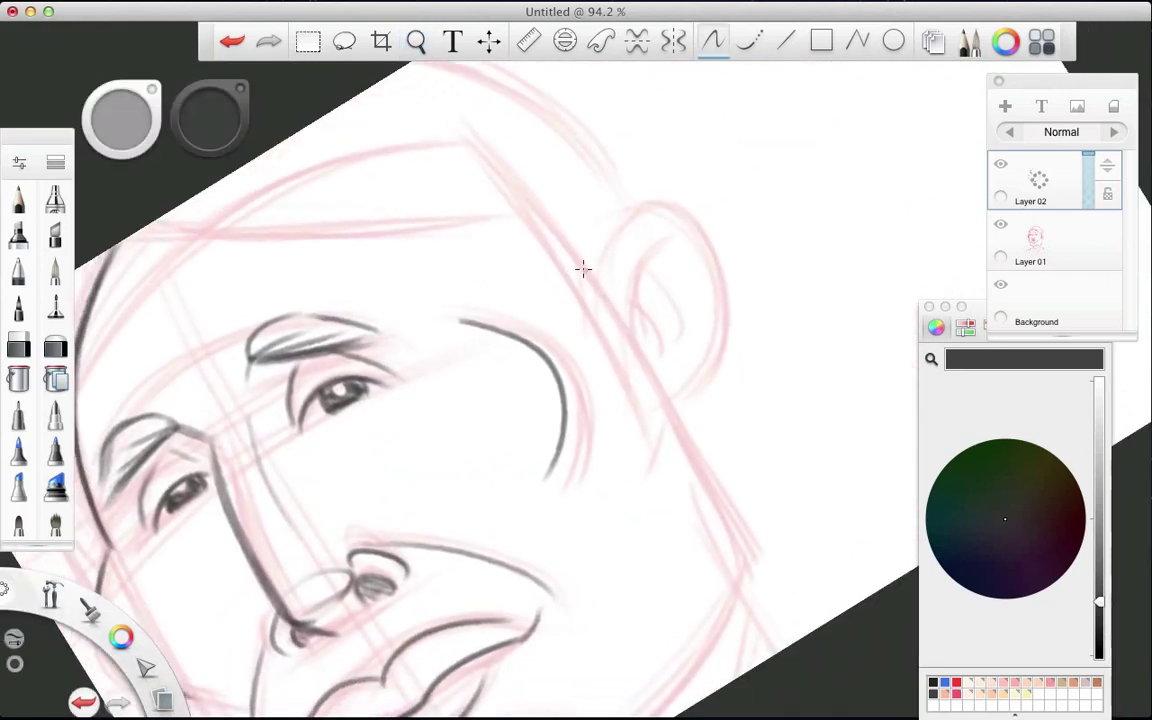
{"action": "mouse_move", "coordinate": [581, 265]}
{"action": "left_mouse_down"}
{"action": "mouse_move", "coordinate": [656, 463]}
{"action": "mouse_move", "coordinate": [697, 453]}
{"action": "left_mouse_up"}
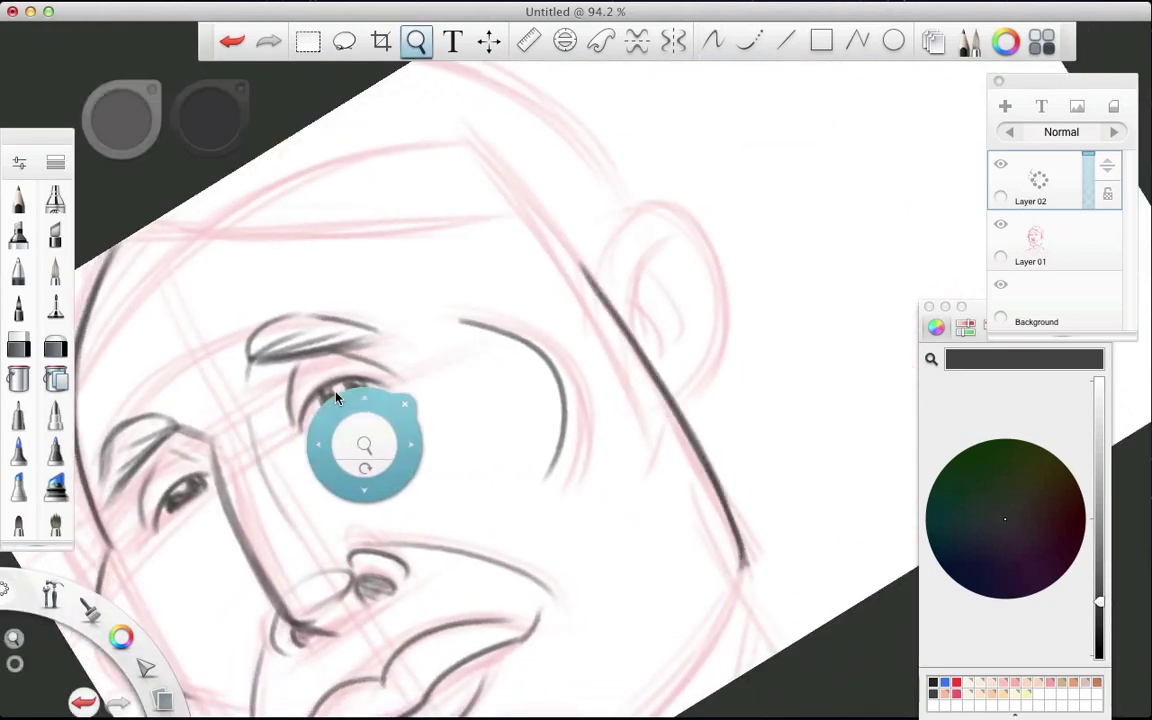
{"action": "mouse_move", "coordinate": [330, 400]}
{"action": "left_mouse_down"}
{"action": "mouse_move", "coordinate": [566, 458]}
{"action": "mouse_move", "coordinate": [496, 452]}
{"action": "mouse_move", "coordinate": [451, 188]}
{"action": "mouse_move", "coordinate": [604, 303]}
{"action": "left_mouse_up"}
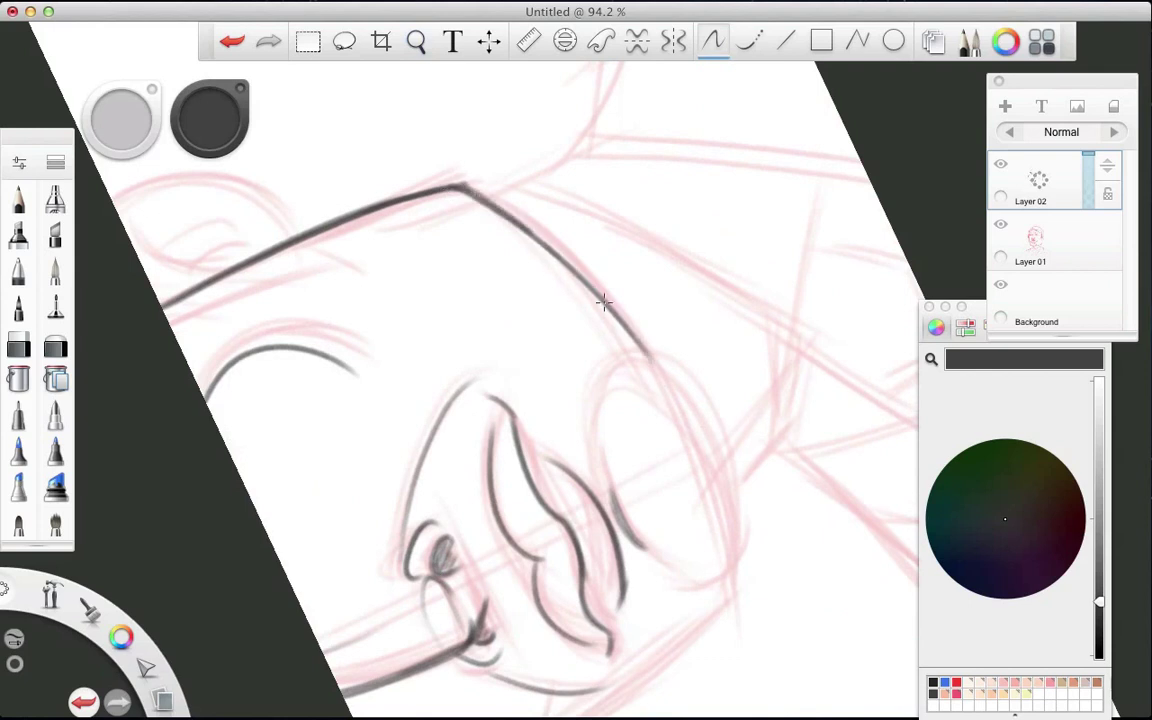
{"action": "scroll", "coordinate": [573, 352], "scroll_direction": "down", "scroll_amount": 5}
{"action": "left_click_drag", "start_coordinate": [715, 437], "coordinate": [718, 447]}
{"action": "mouse_move", "coordinate": [634, 215]}
{"action": "left_mouse_down"}
{"action": "mouse_move", "coordinate": [722, 360]}
{"action": "mouse_move", "coordinate": [722, 386]}
{"action": "left_mouse_up"}
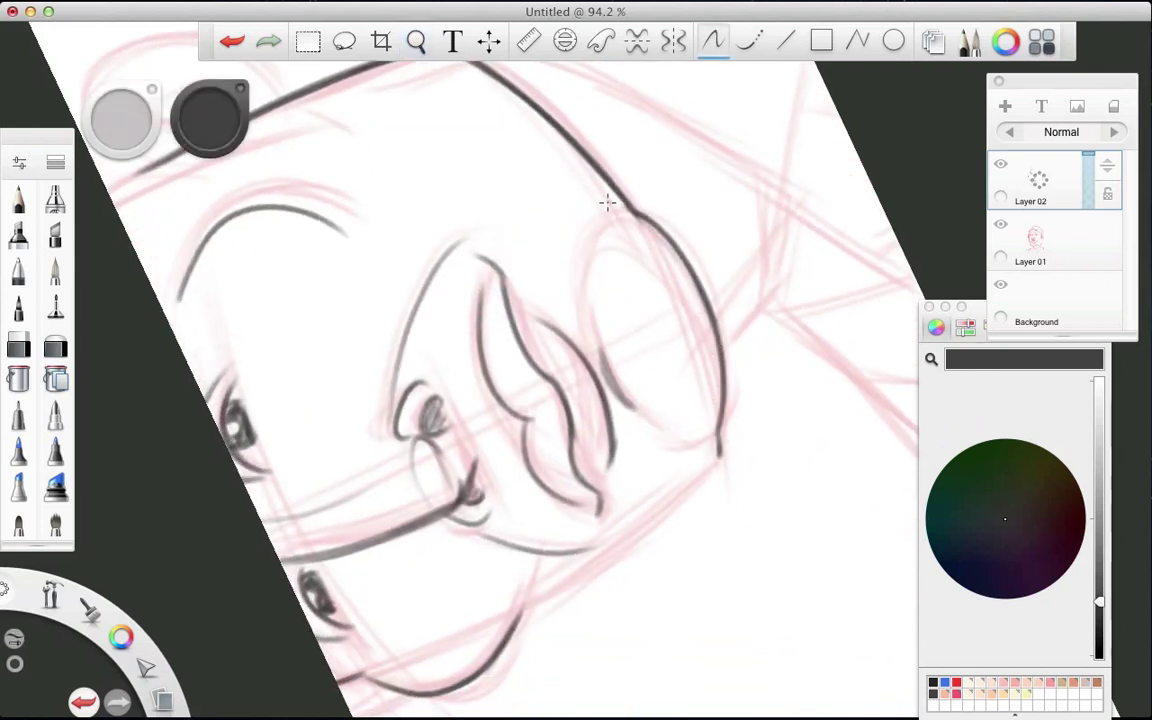
Draw the far jaw edge from the cheekbone down to the chin, replacing the first attempt with a heavier line.
{"action": "key", "text": "space"}
{"action": "left_click_drag", "start_coordinate": [298, 481], "coordinate": [323, 125]}
{"action": "left_click_drag", "start_coordinate": [330, 300], "coordinate": [420, 450]}
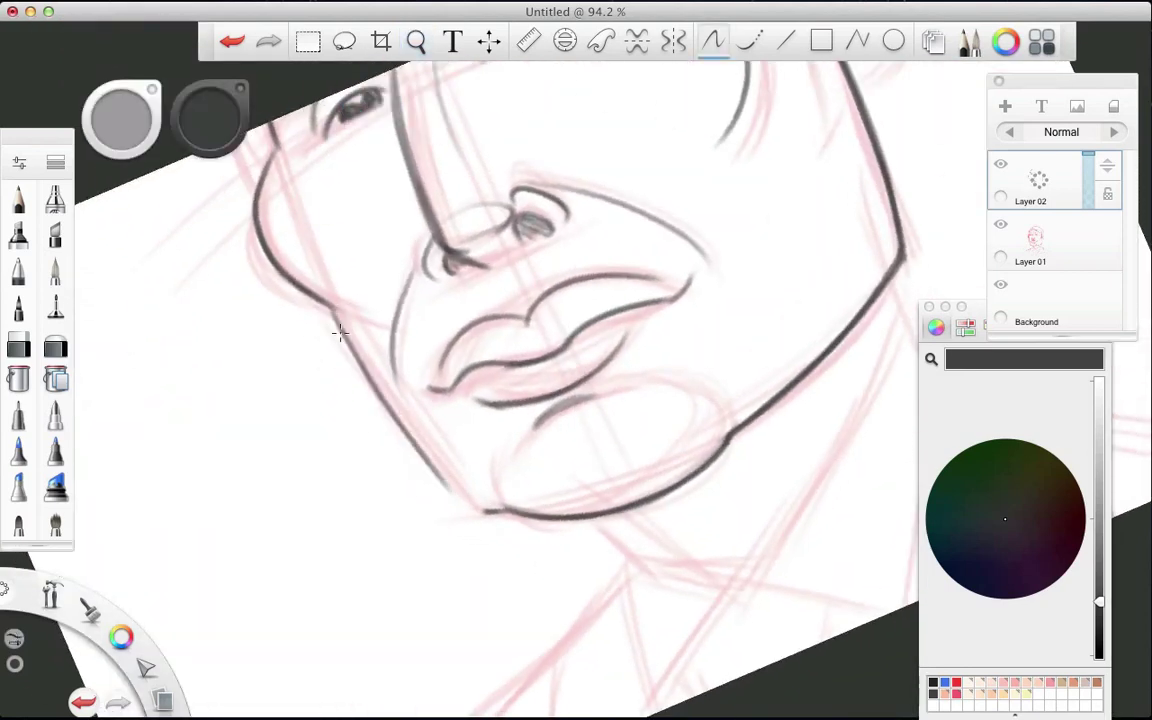
{"action": "key", "text": "ctrl+z"}
{"action": "left_click_drag", "start_coordinate": [330, 300], "coordinate": [485, 510]}
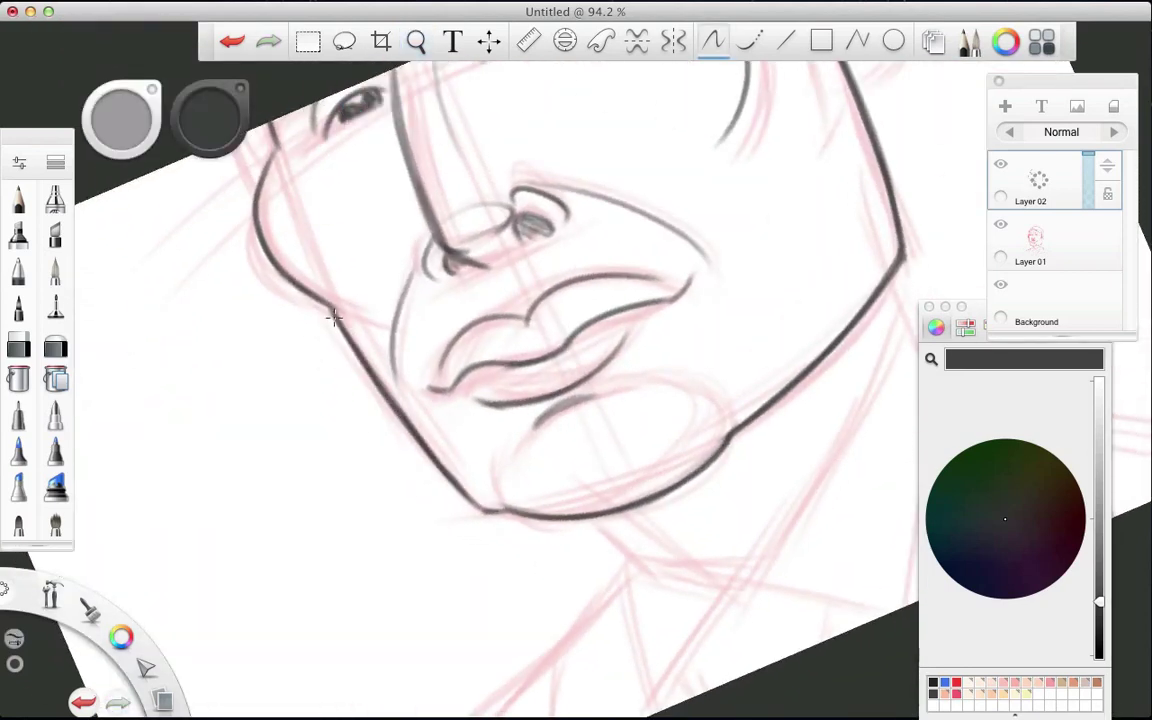
Hide the pink sketch layer and erase the dark cheekbone curves on both sides of the face.
{"action": "key", "text": "space"}
{"action": "mouse_move", "coordinate": [411, 545]}
{"action": "left_mouse_down"}
{"action": "mouse_move", "coordinate": [335, 487]}
{"action": "mouse_move", "coordinate": [330, 575]}
{"action": "left_mouse_up"}
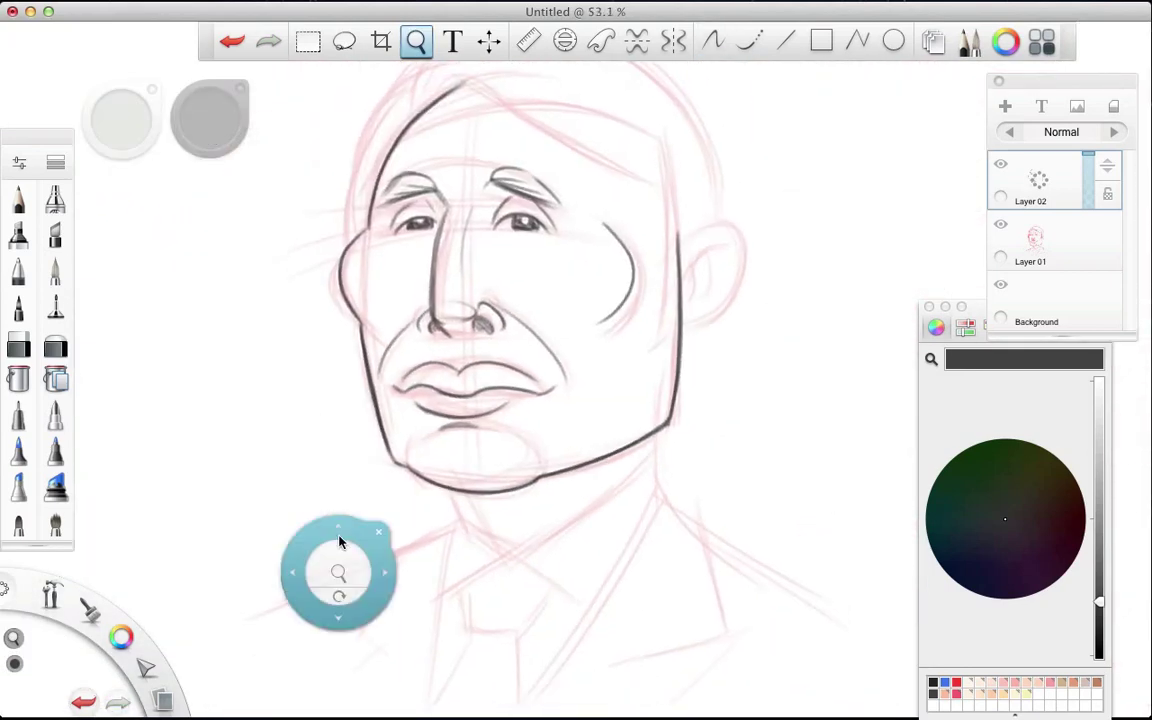
{"action": "key", "text": "space"}
{"action": "scroll", "coordinate": [418, 444], "scroll_direction": "up", "scroll_amount": 5}
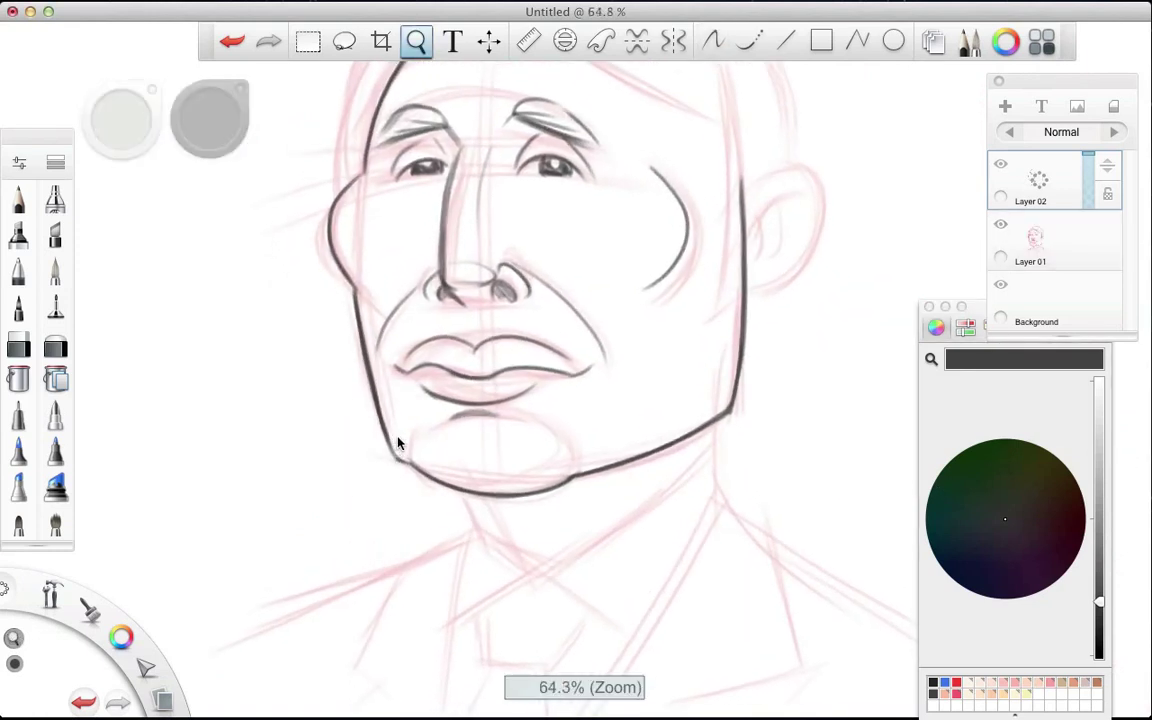
{"action": "left_click", "coordinate": [1000, 224]}
{"action": "key", "text": "e"}
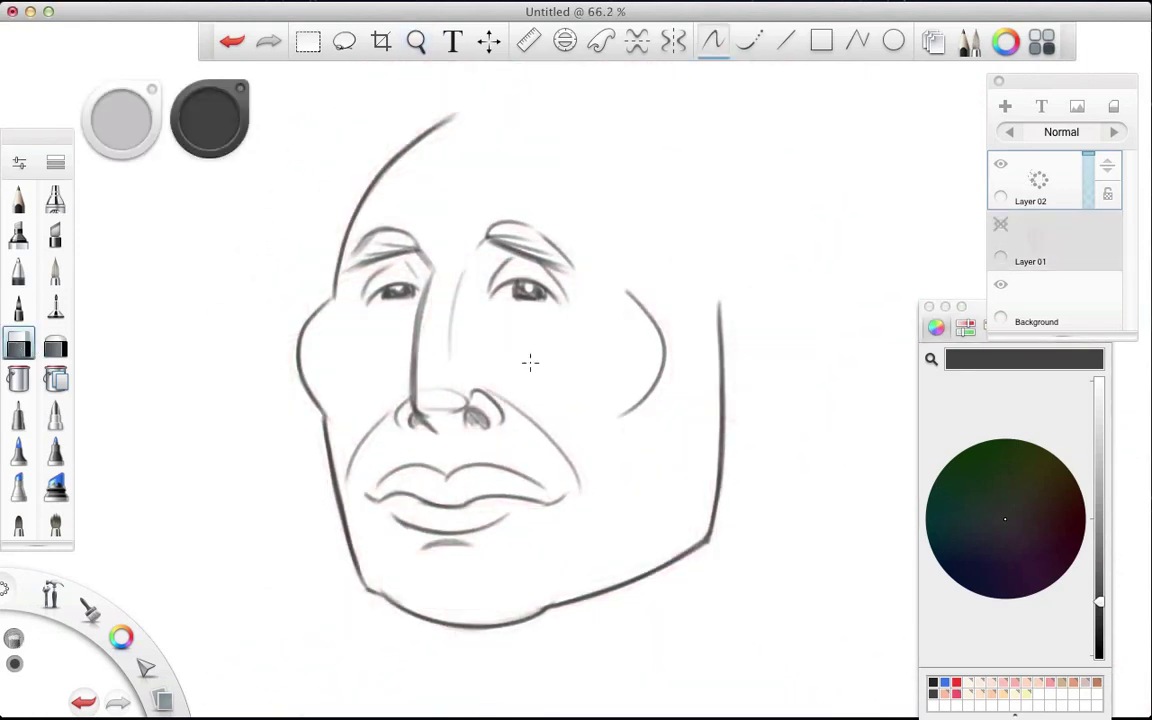
{"action": "left_click_drag", "start_coordinate": [632, 293], "coordinate": [627, 412]}
{"action": "left_click_drag", "start_coordinate": [326, 296], "coordinate": [306, 392]}
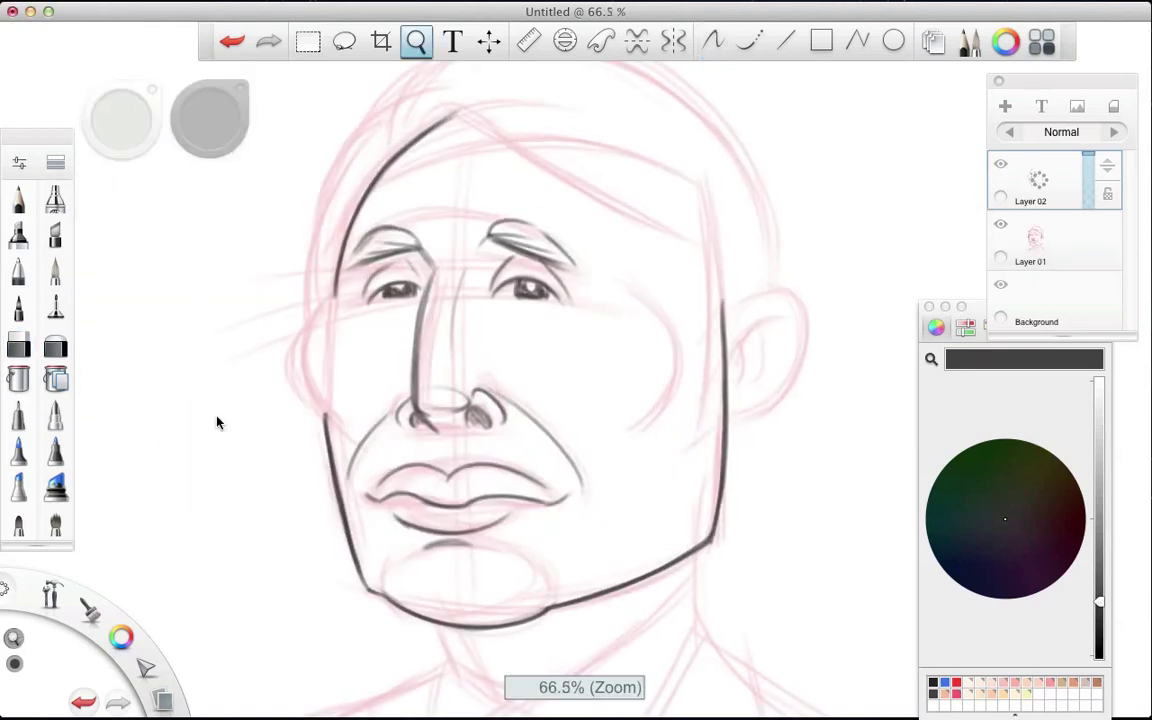
Redraw both cheekbone curves over the sketch, joining the outer one to the forehead and jaw lines.
{"action": "mouse_move", "coordinate": [216, 419]}
{"action": "left_mouse_down"}
{"action": "mouse_move", "coordinate": [222, 347]}
{"action": "mouse_move", "coordinate": [265, 200]}
{"action": "mouse_move", "coordinate": [650, 290]}
{"action": "mouse_move", "coordinate": [775, 280]}
{"action": "left_mouse_up"}
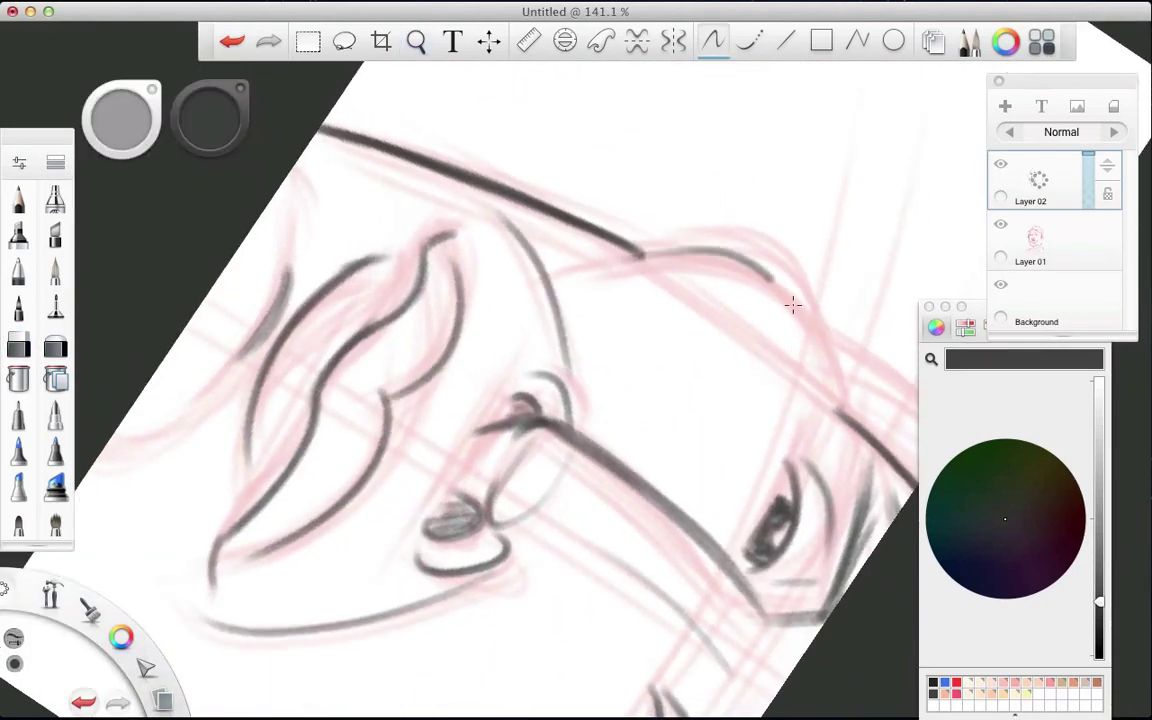
{"action": "left_click_drag", "start_coordinate": [695, 250], "coordinate": [828, 400]}
{"action": "mouse_move", "coordinate": [632, 258]}
{"action": "left_mouse_down"}
{"action": "mouse_move", "coordinate": [760, 275]}
{"action": "mouse_move", "coordinate": [830, 405]}
{"action": "left_mouse_up"}
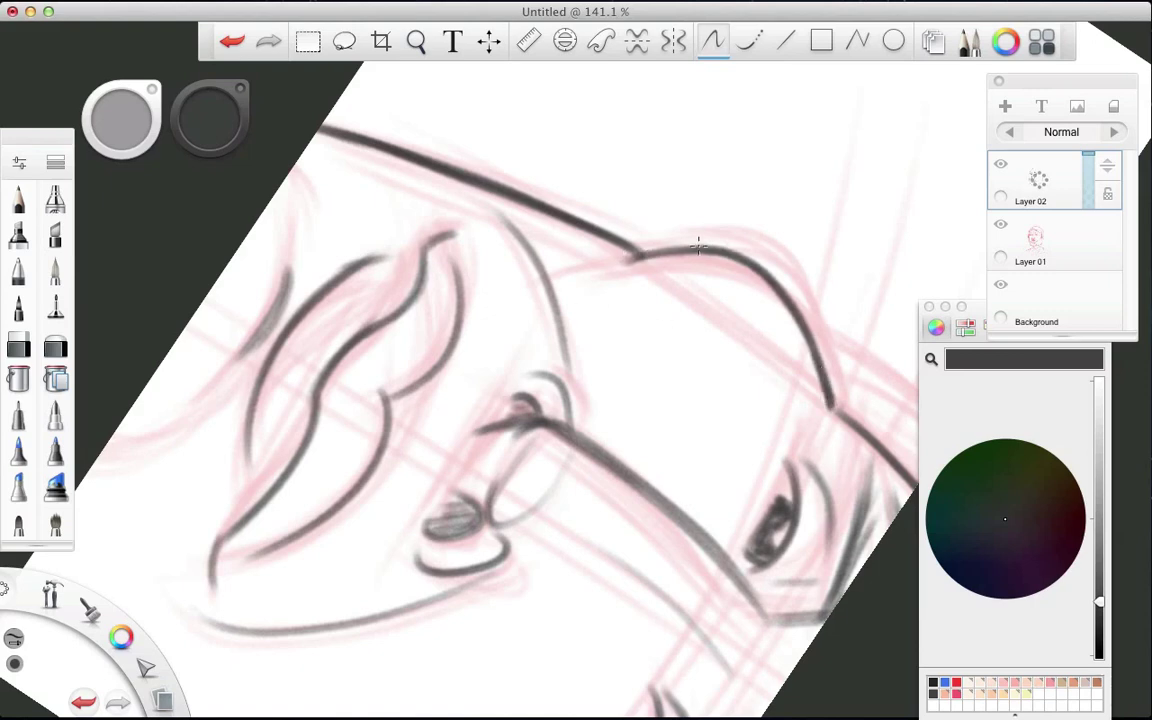
{"action": "key", "text": "z"}
{"action": "mouse_move", "coordinate": [575, 370]}
{"action": "left_mouse_down"}
{"action": "mouse_move", "coordinate": [409, 406]}
{"action": "mouse_move", "coordinate": [418, 531]}
{"action": "left_mouse_up"}
{"action": "mouse_move", "coordinate": [760, 432]}
{"action": "left_mouse_down"}
{"action": "mouse_move", "coordinate": [677, 403]}
{"action": "mouse_move", "coordinate": [475, 482]}
{"action": "mouse_move", "coordinate": [357, 488]}
{"action": "mouse_move", "coordinate": [308, 472]}
{"action": "left_mouse_up"}
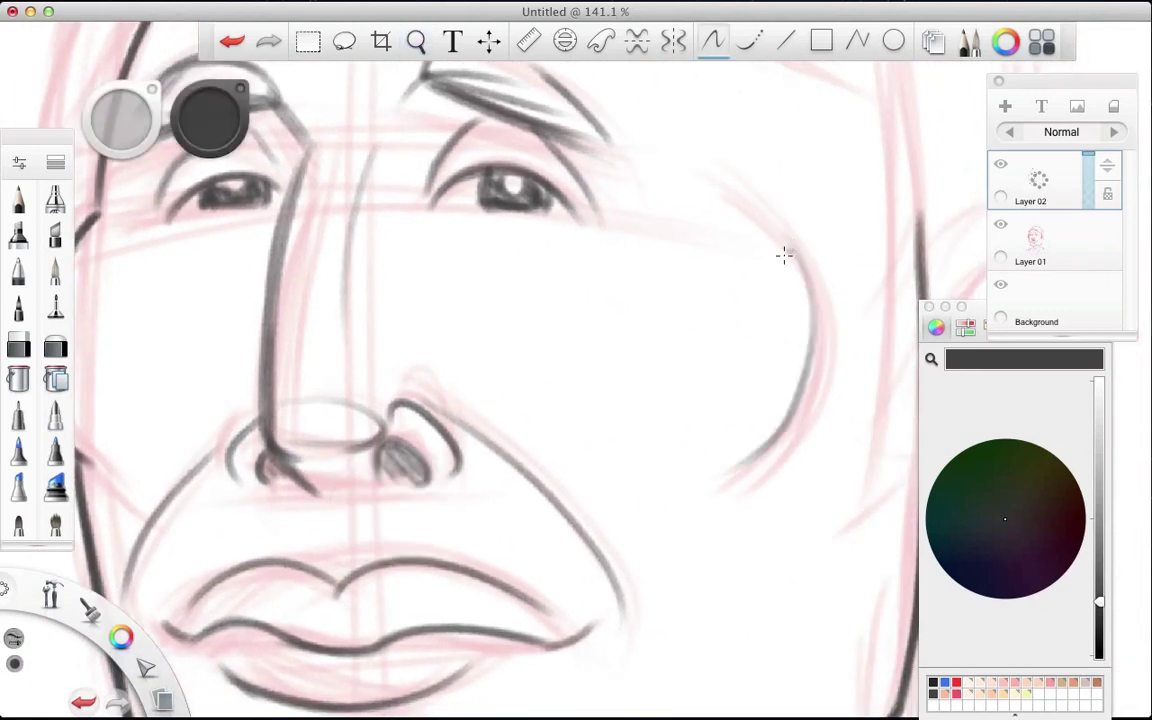
Draw the long pointed sideburn in front of the ear, closing its tip against the face's edge.
{"action": "key", "text": "space"}
{"action": "left_click_drag", "start_coordinate": [405, 377], "coordinate": [571, 432]}
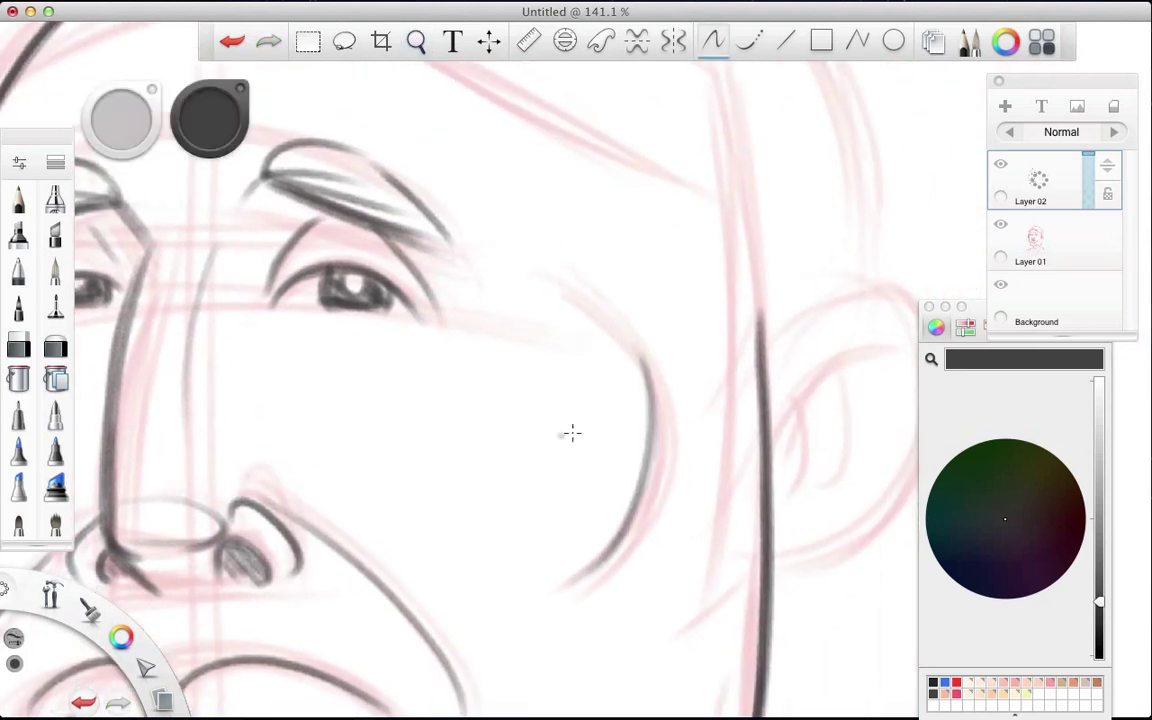
{"action": "mouse_move", "coordinate": [688, 625]}
{"action": "left_mouse_down"}
{"action": "mouse_move", "coordinate": [720, 257]}
{"action": "mouse_move", "coordinate": [686, 632]}
{"action": "left_mouse_up"}
{"action": "left_click_drag", "start_coordinate": [753, 589], "coordinate": [682, 647]}
{"action": "key", "text": "space"}
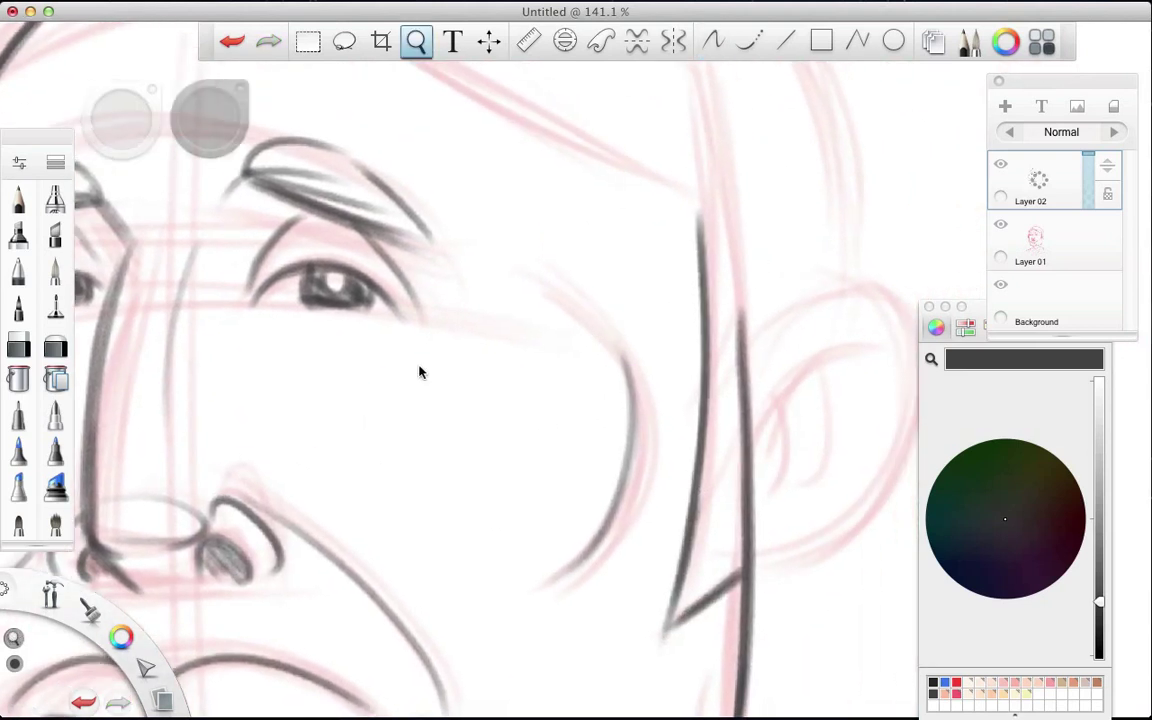
Draw the ear's outer contour, its curved inner rim and the small fold inside, redoing unsatisfactory strokes.
{"action": "left_click_drag", "start_coordinate": [419, 370], "coordinate": [527, 257]}
{"action": "mouse_move", "coordinate": [640, 222]}
{"action": "left_mouse_down"}
{"action": "mouse_move", "coordinate": [540, 316]}
{"action": "mouse_move", "coordinate": [722, 300]}
{"action": "mouse_move", "coordinate": [614, 513]}
{"action": "mouse_move", "coordinate": [558, 545]}
{"action": "left_mouse_up"}
{"action": "mouse_move", "coordinate": [665, 283]}
{"action": "left_mouse_down"}
{"action": "mouse_move", "coordinate": [578, 429]}
{"action": "mouse_move", "coordinate": [571, 386]}
{"action": "mouse_move", "coordinate": [580, 400]}
{"action": "left_mouse_up"}
{"action": "key", "text": "super+z"}
{"action": "key", "text": "super+z"}
{"action": "mouse_move", "coordinate": [695, 270]}
{"action": "left_mouse_down"}
{"action": "mouse_move", "coordinate": [635, 298]}
{"action": "mouse_move", "coordinate": [591, 378]}
{"action": "mouse_move", "coordinate": [627, 390]}
{"action": "left_mouse_up"}
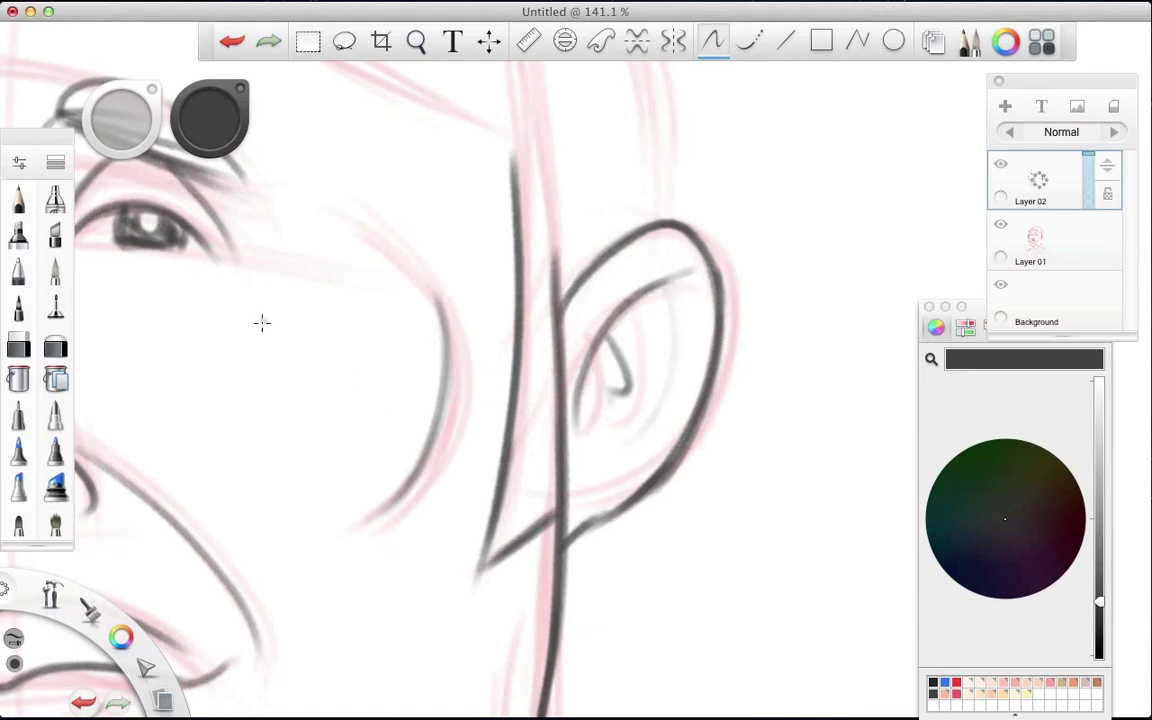
Draw the hairline from a rounded tip at the parting down across the forehead to the top of the sideburn.
{"action": "key", "text": "Home"}
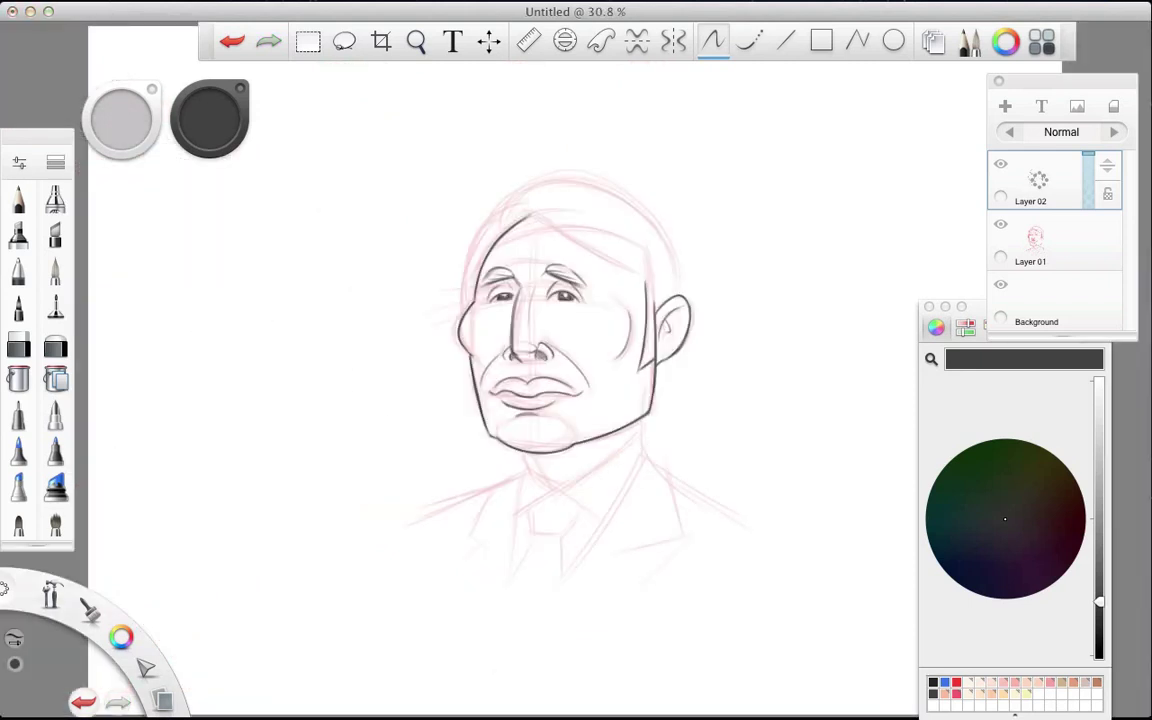
{"action": "scroll", "coordinate": [422, 360], "scroll_direction": "up", "scroll_amount": 10}
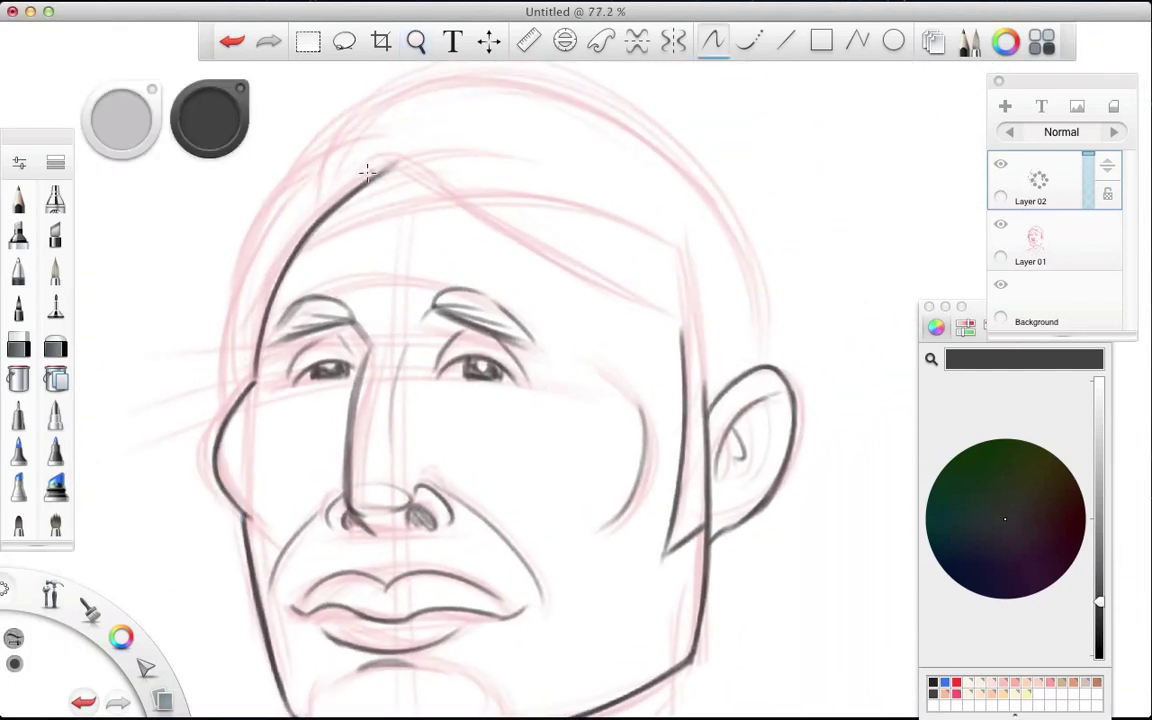
{"action": "mouse_move", "coordinate": [355, 180]}
{"action": "left_mouse_down"}
{"action": "mouse_move", "coordinate": [388, 172]}
{"action": "mouse_move", "coordinate": [700, 335]}
{"action": "left_mouse_up"}
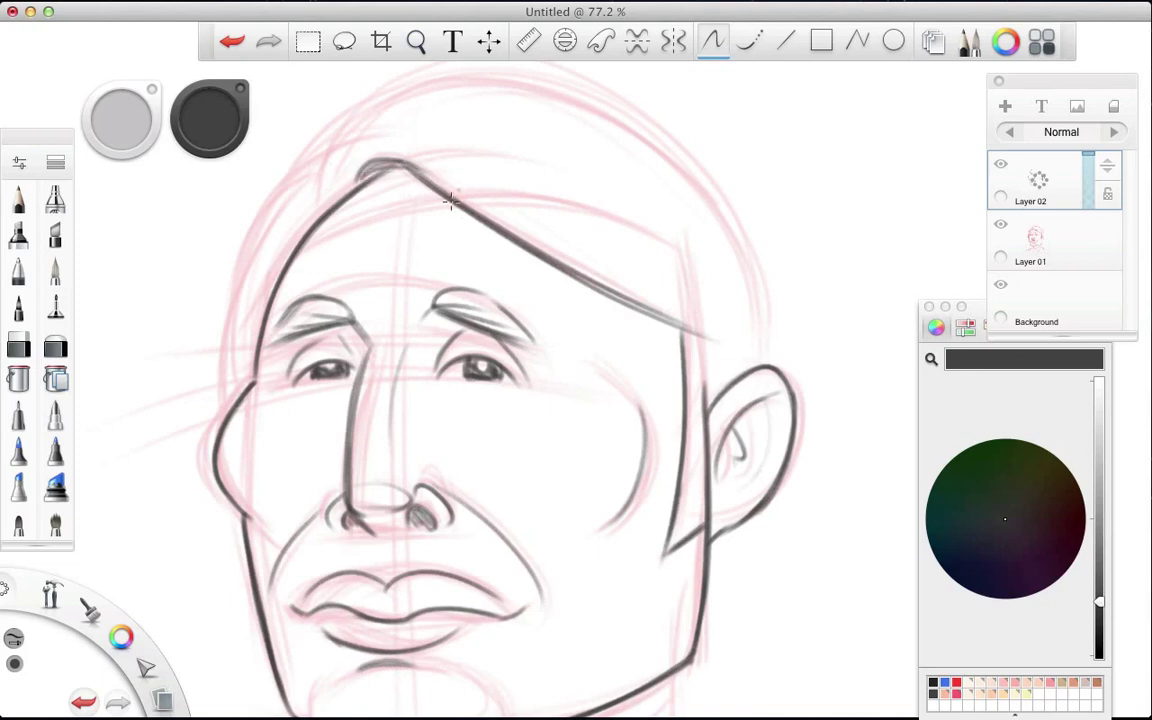
Draw both sides of the neck below the jaw and the short collar edge running down to the throat point.
{"action": "key", "text": "space"}
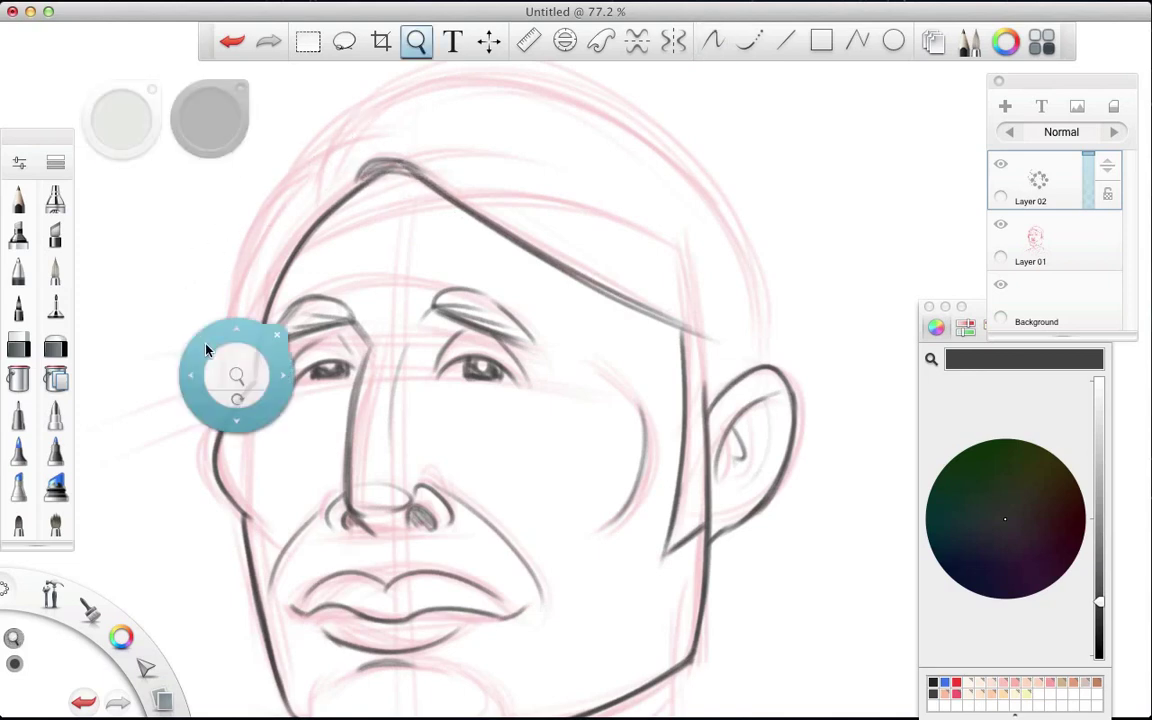
{"action": "left_click_drag", "start_coordinate": [206, 347], "coordinate": [224, 78]}
{"action": "left_click_drag", "start_coordinate": [707, 412], "coordinate": [710, 495]}
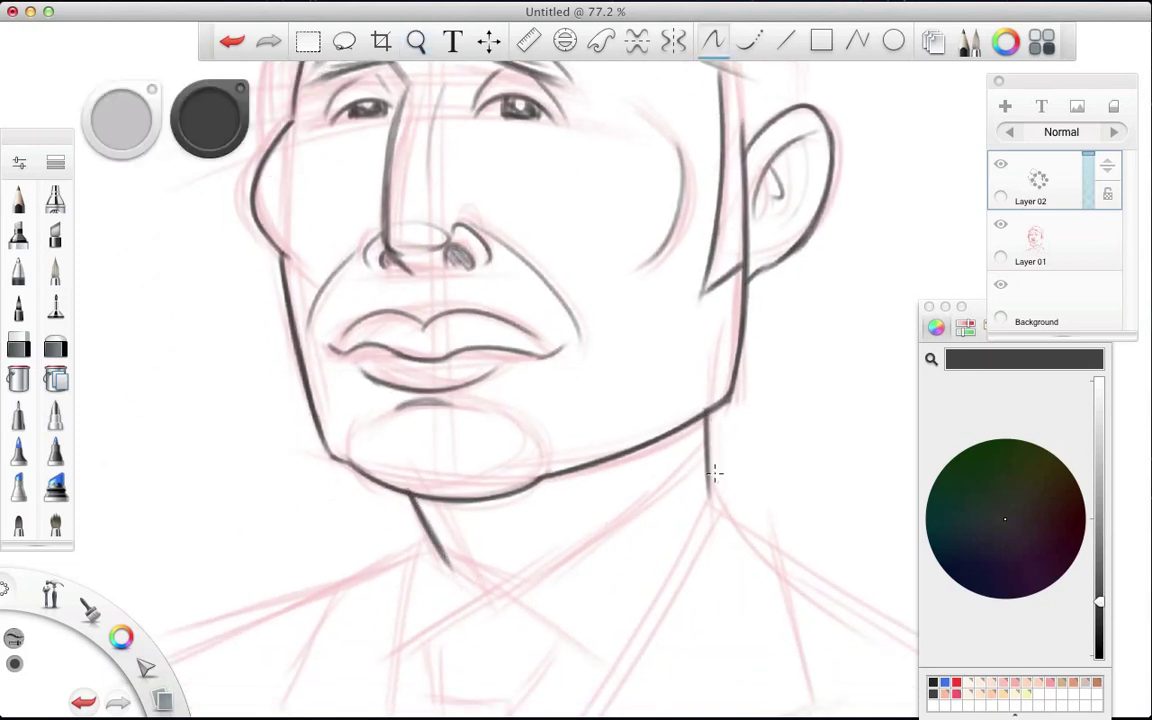
{"action": "key", "text": "space"}
{"action": "left_click_drag", "start_coordinate": [282, 440], "coordinate": [255, 262]}
{"action": "left_click_drag", "start_coordinate": [413, 383], "coordinate": [474, 419]}
Draw the long collar edge from the throat point up to the ear side of the neck, rotating the canvas for the stroke.
{"action": "key", "text": "space"}
{"action": "left_click_drag", "start_coordinate": [266, 508], "coordinate": [453, 134]}
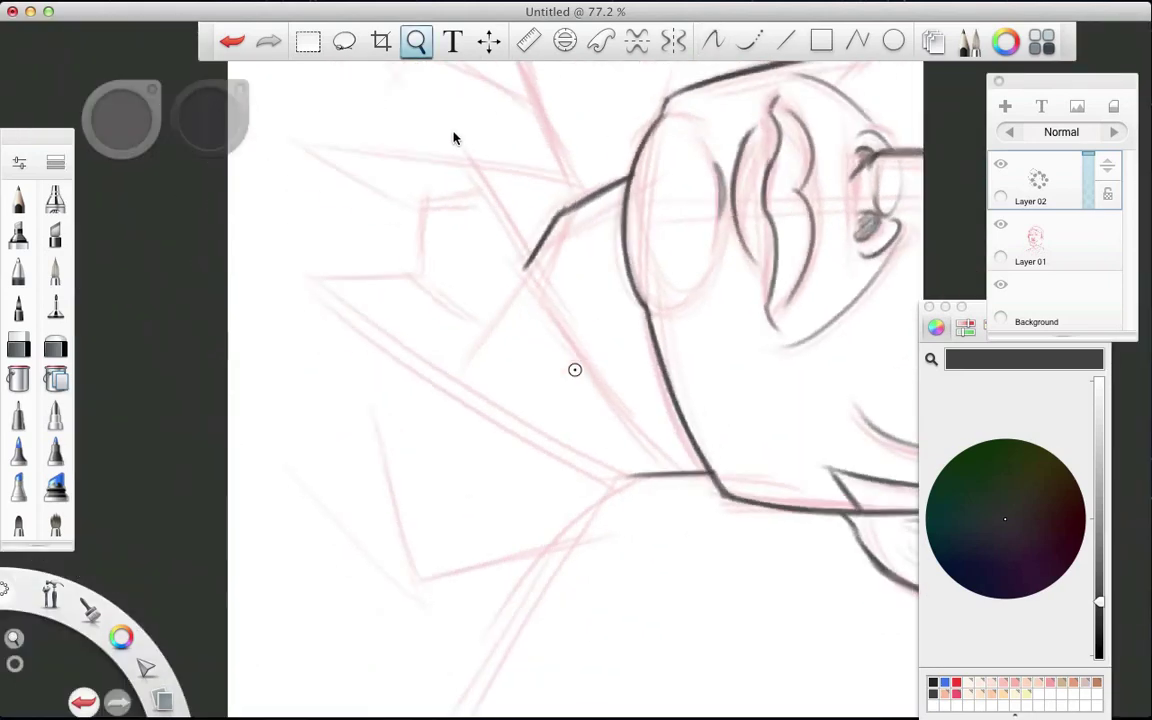
{"action": "left_click_drag", "start_coordinate": [532, 262], "coordinate": [655, 470]}
{"action": "key", "text": "space"}
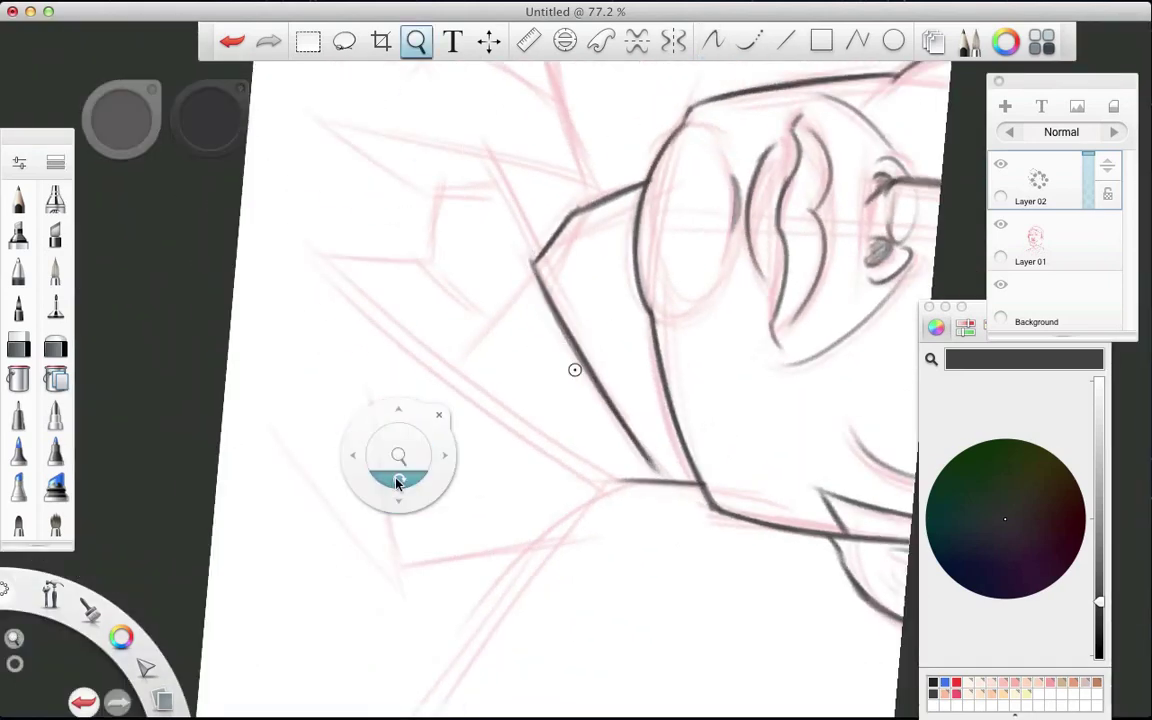
{"action": "left_click_drag", "start_coordinate": [399, 481], "coordinate": [600, 521]}
{"action": "key", "text": "space"}
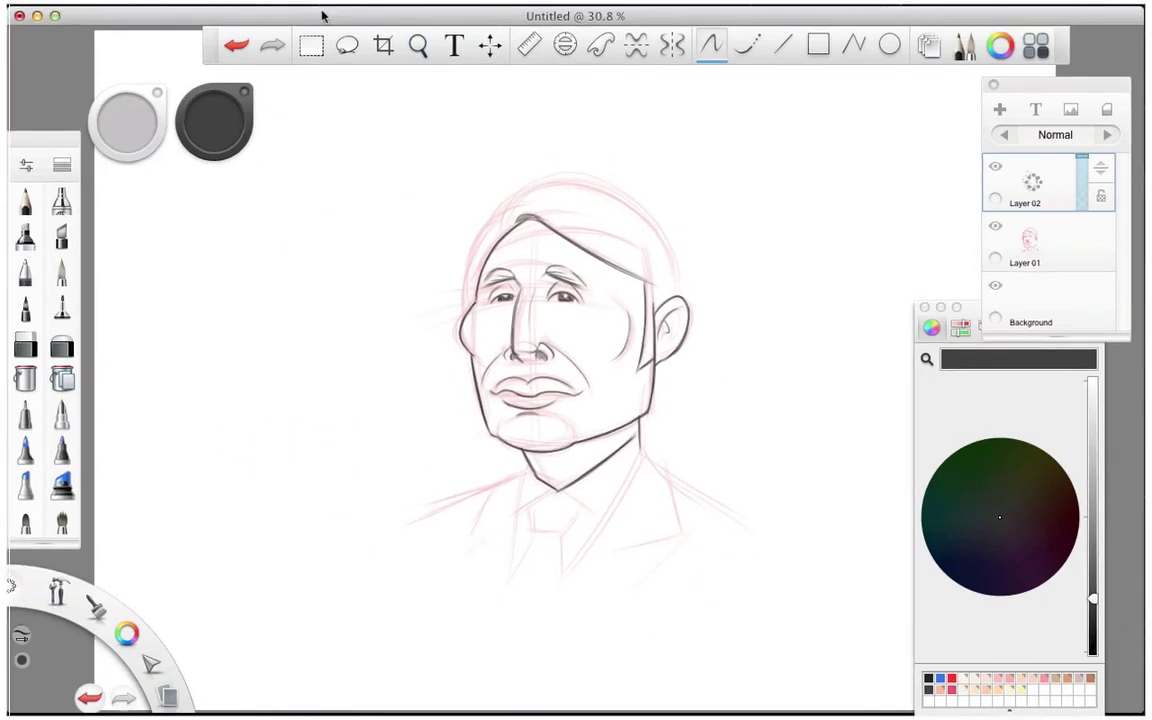
Draw the hair's outer contour over the crown to the ear, plus the side contour beside the far temple.
{"action": "left_click", "coordinate": [416, 41]}
{"action": "mouse_move", "coordinate": [450, 373]}
{"action": "left_mouse_down"}
{"action": "mouse_move", "coordinate": [437, 300]}
{"action": "mouse_move", "coordinate": [247, 445]}
{"action": "mouse_move", "coordinate": [295, 260]}
{"action": "left_mouse_up"}
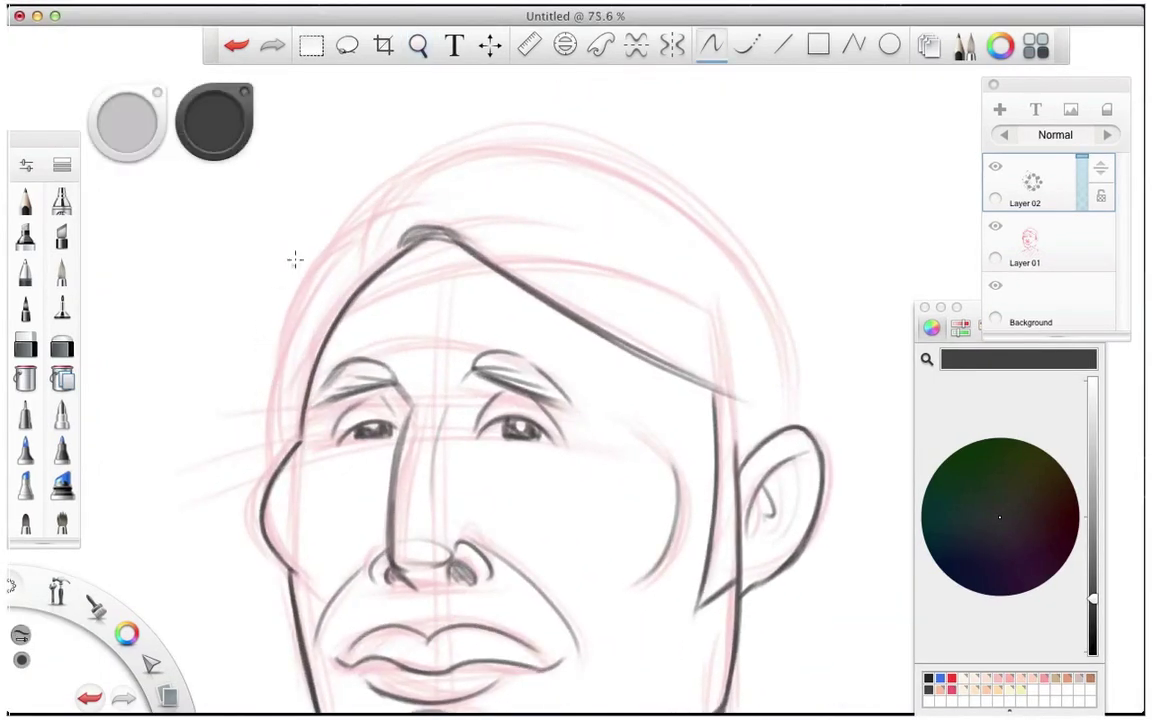
{"action": "mouse_move", "coordinate": [381, 206]}
{"action": "left_mouse_down"}
{"action": "mouse_move", "coordinate": [635, 187]}
{"action": "mouse_move", "coordinate": [409, 193]}
{"action": "mouse_move", "coordinate": [739, 258]}
{"action": "mouse_move", "coordinate": [696, 224]}
{"action": "mouse_move", "coordinate": [762, 291]}
{"action": "mouse_move", "coordinate": [790, 428]}
{"action": "left_mouse_up"}
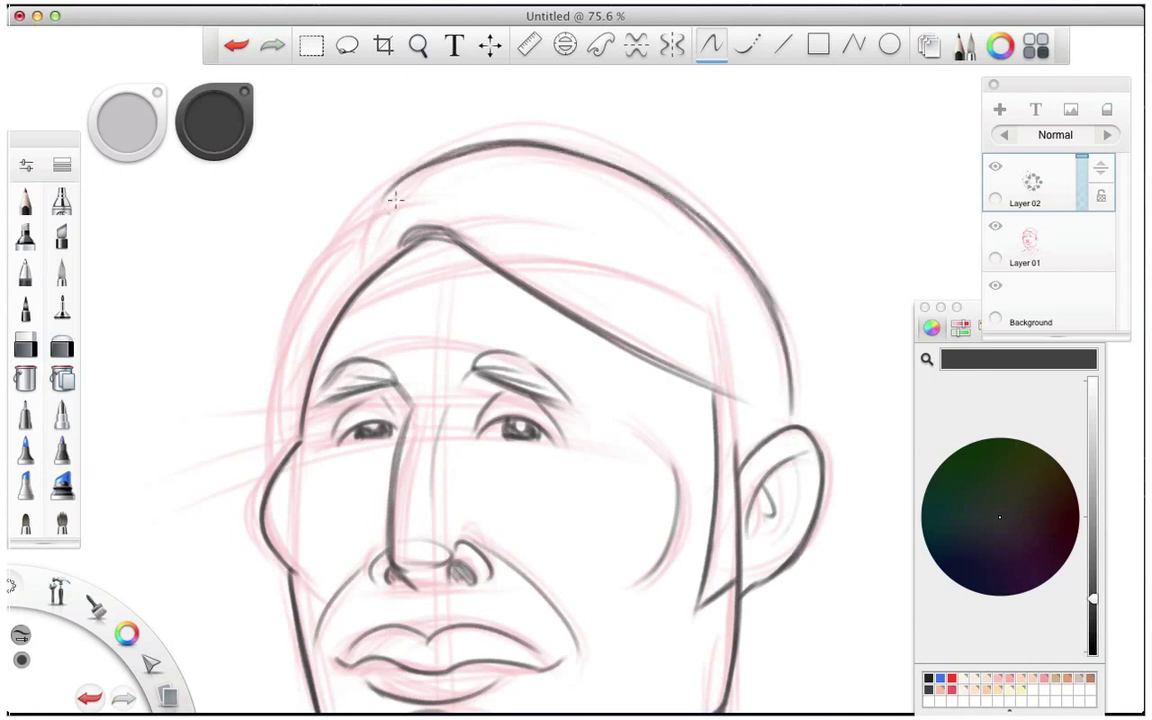
{"action": "scroll", "coordinate": [310, 336], "scroll_direction": "down", "scroll_amount": 3}
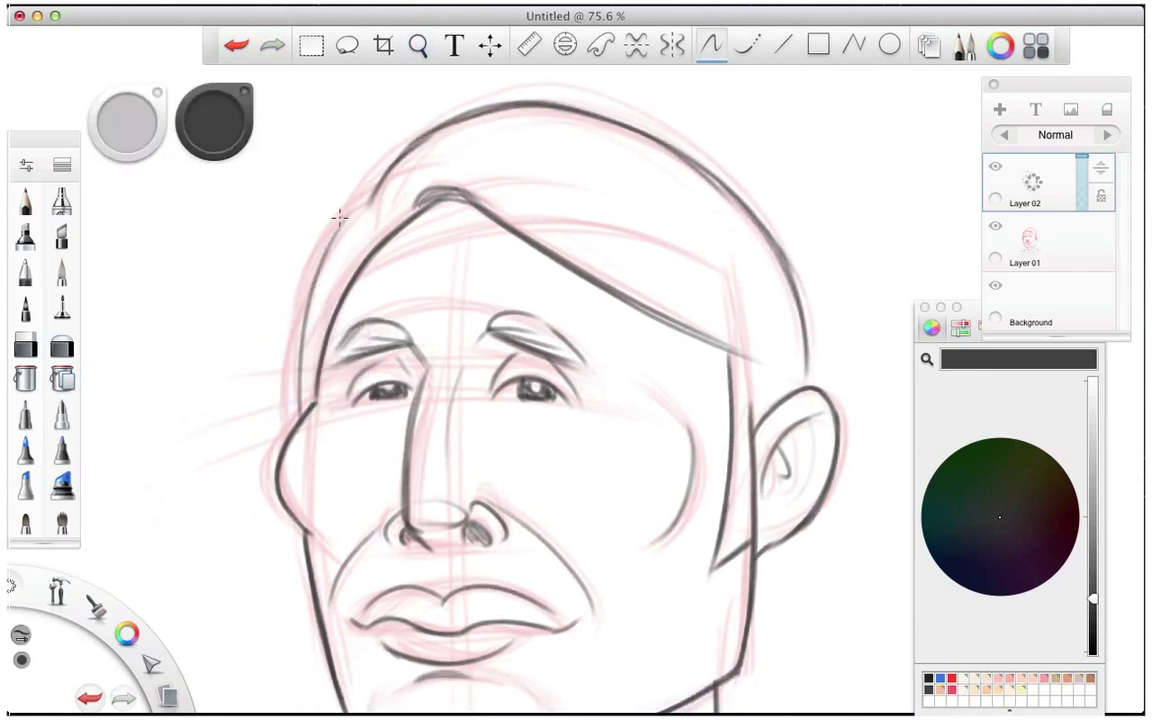
{"action": "left_click_drag", "start_coordinate": [321, 190], "coordinate": [295, 355]}
Fill the narrow hair area beside the far temple with dark strands that follow its contour.
{"action": "key", "text": "space"}
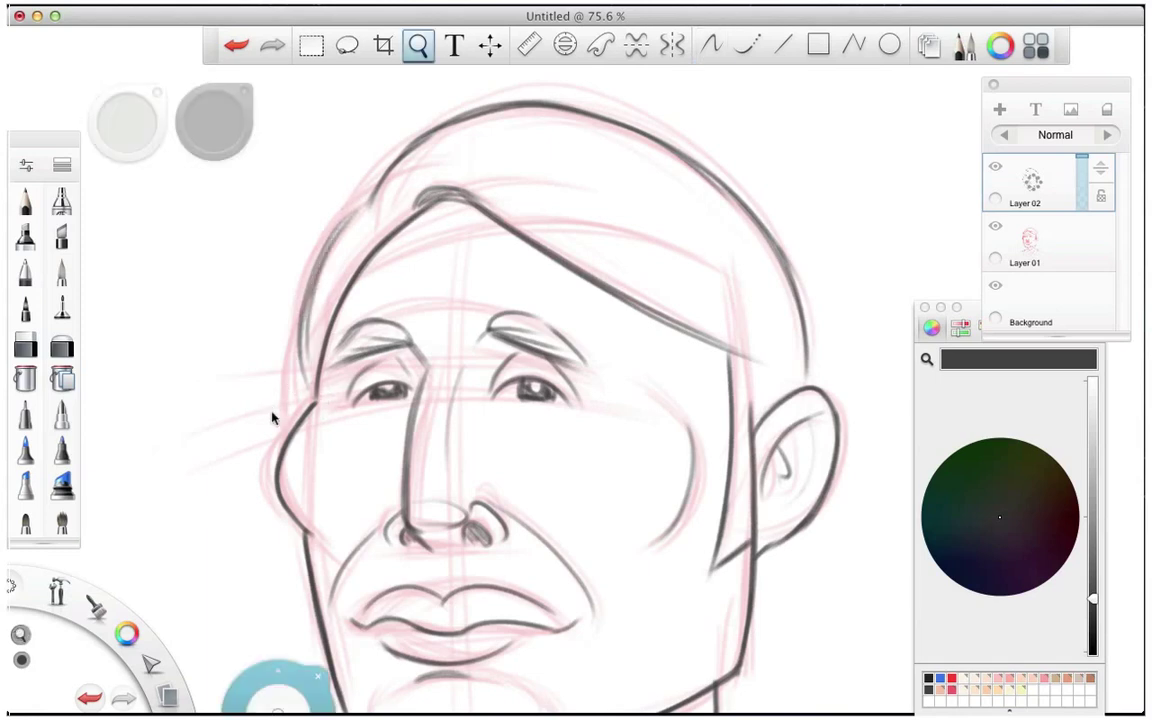
{"action": "mouse_move", "coordinate": [275, 411]}
{"action": "left_mouse_down"}
{"action": "mouse_move", "coordinate": [364, 113]}
{"action": "mouse_move", "coordinate": [619, 174]}
{"action": "mouse_move", "coordinate": [540, 235]}
{"action": "mouse_move", "coordinate": [459, 268]}
{"action": "mouse_move", "coordinate": [503, 331]}
{"action": "mouse_move", "coordinate": [487, 294]}
{"action": "mouse_move", "coordinate": [559, 422]}
{"action": "mouse_move", "coordinate": [541, 337]}
{"action": "left_mouse_up"}
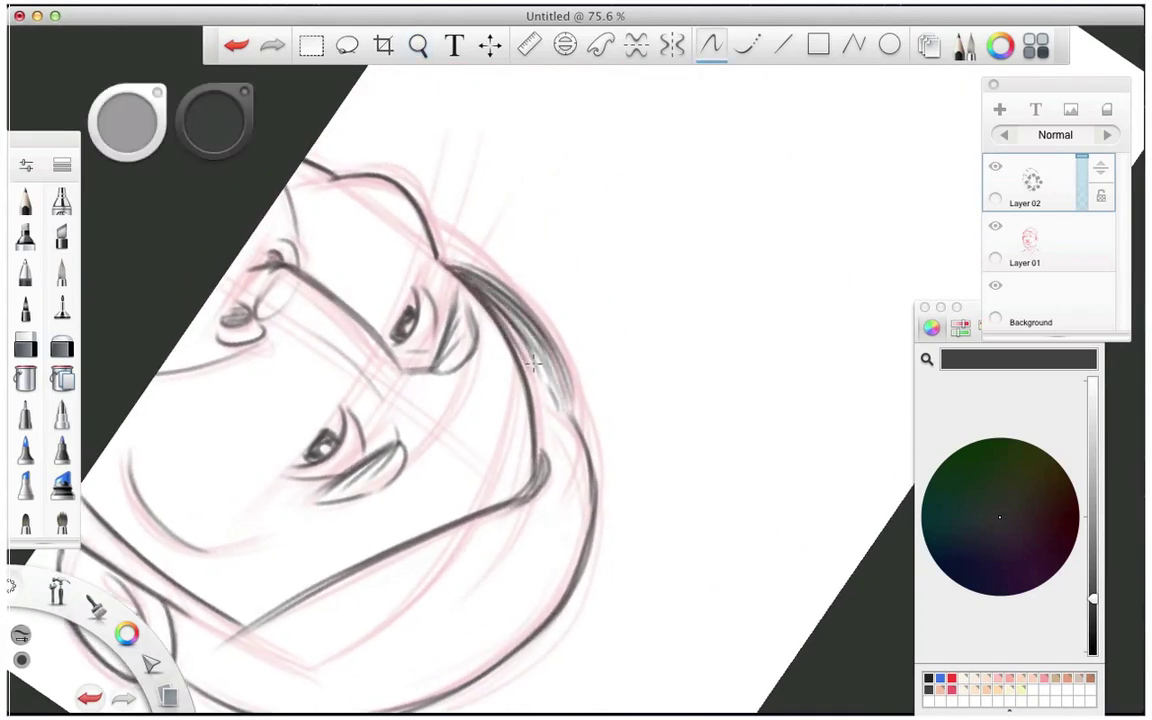
{"action": "key", "text": "space"}
{"action": "left_click_drag", "start_coordinate": [424, 442], "coordinate": [733, 442]}
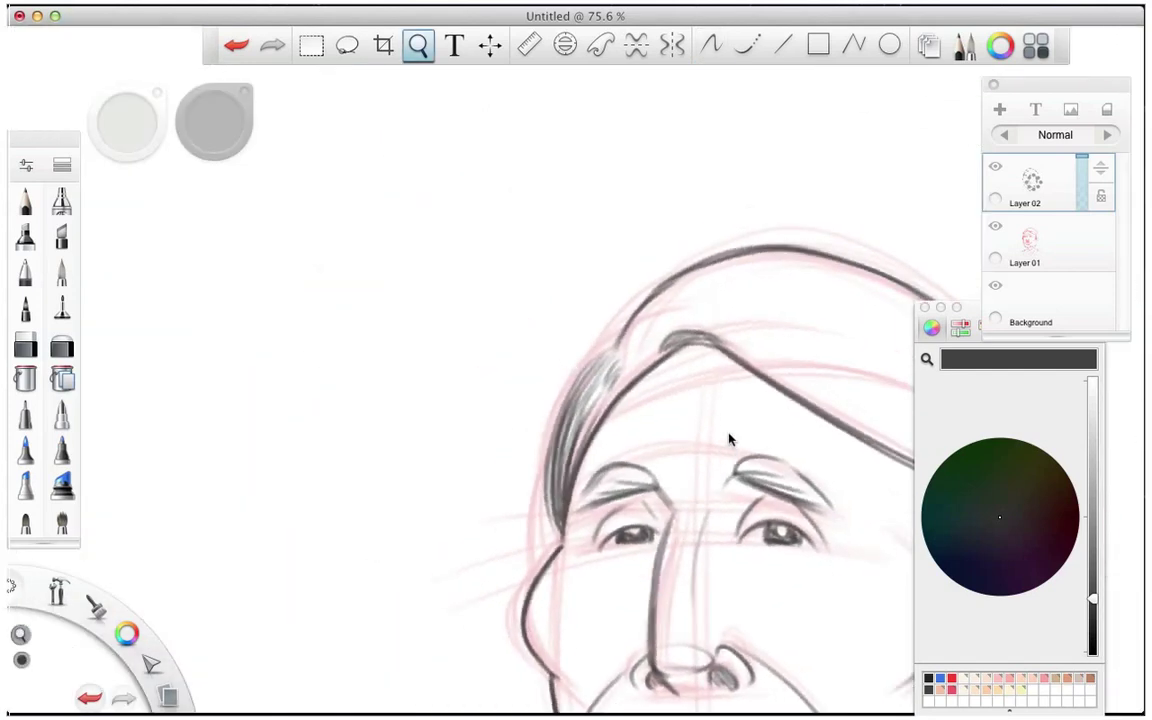
Draw hair strands fanning out from the parting and long strands along the hairline toward the ear.
{"action": "key", "text": "space"}
{"action": "left_click_drag", "start_coordinate": [358, 415], "coordinate": [318, 418]}
{"action": "mouse_move", "coordinate": [390, 345]}
{"action": "left_mouse_down"}
{"action": "mouse_move", "coordinate": [415, 372]}
{"action": "mouse_move", "coordinate": [401, 366]}
{"action": "mouse_move", "coordinate": [385, 405]}
{"action": "mouse_move", "coordinate": [486, 369]}
{"action": "left_mouse_up"}
{"action": "mouse_move", "coordinate": [370, 350]}
{"action": "left_mouse_down"}
{"action": "mouse_move", "coordinate": [452, 314]}
{"action": "mouse_move", "coordinate": [466, 292]}
{"action": "mouse_move", "coordinate": [488, 320]}
{"action": "mouse_move", "coordinate": [484, 340]}
{"action": "left_mouse_up"}
{"action": "mouse_move", "coordinate": [560, 432]}
{"action": "left_mouse_down"}
{"action": "mouse_move", "coordinate": [758, 540]}
{"action": "mouse_move", "coordinate": [717, 501]}
{"action": "mouse_move", "coordinate": [730, 494]}
{"action": "left_mouse_up"}
{"action": "left_click_drag", "start_coordinate": [620, 410], "coordinate": [717, 482]}
{"action": "left_click_drag", "start_coordinate": [535, 370], "coordinate": [722, 484]}
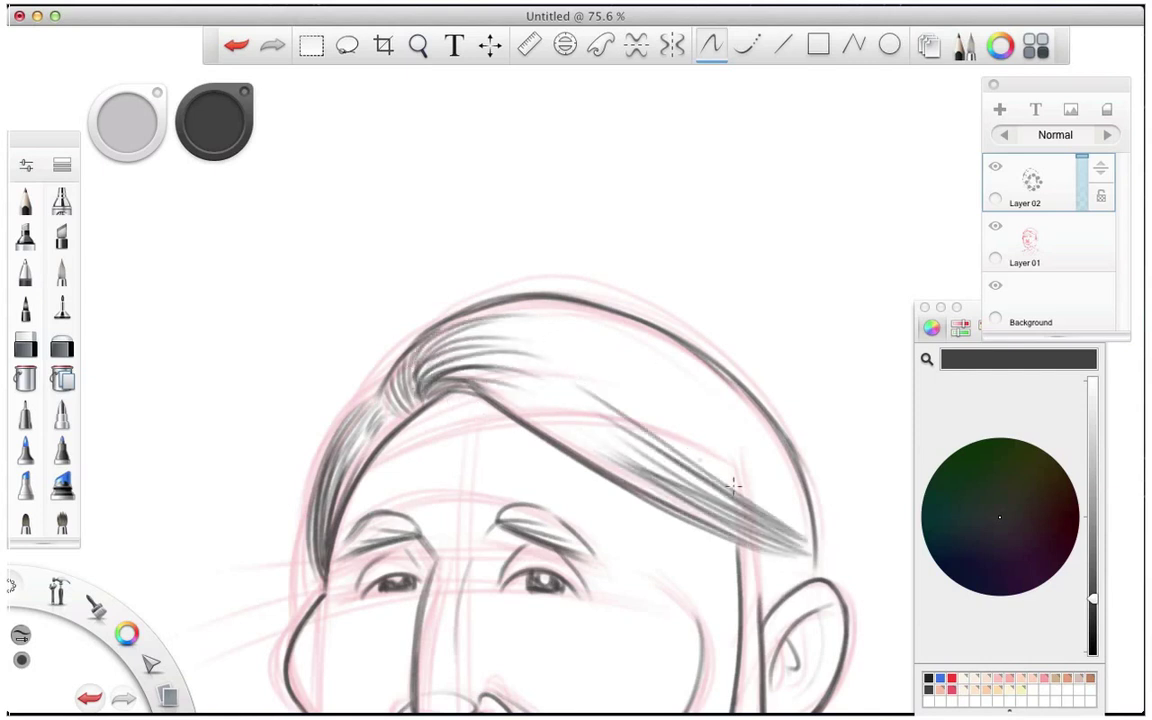
Fill the crown with long curved strands sweeping from the top of the head down to the ear.
{"action": "left_click_drag", "start_coordinate": [575, 368], "coordinate": [732, 488]}
{"action": "left_click_drag", "start_coordinate": [560, 326], "coordinate": [727, 474]}
{"action": "mouse_move", "coordinate": [540, 282]}
{"action": "left_mouse_down"}
{"action": "mouse_move", "coordinate": [782, 490]}
{"action": "mouse_move", "coordinate": [722, 452]}
{"action": "left_mouse_up"}
{"action": "left_click_drag", "start_coordinate": [550, 330], "coordinate": [703, 446]}
{"action": "left_click_drag", "start_coordinate": [540, 370], "coordinate": [706, 458]}
{"action": "mouse_move", "coordinate": [540, 405]}
{"action": "left_mouse_down"}
{"action": "mouse_move", "coordinate": [708, 490]}
{"action": "mouse_move", "coordinate": [644, 474]}
{"action": "mouse_move", "coordinate": [712, 535]}
{"action": "left_mouse_up"}
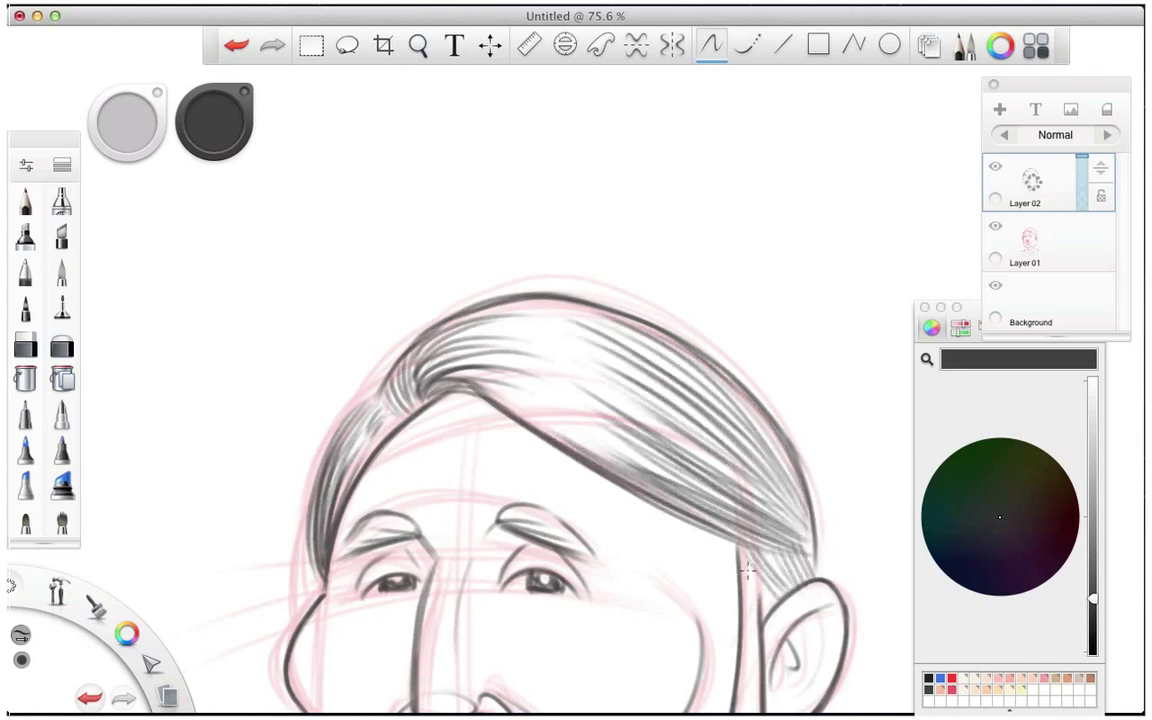
Hatch the hair above the ear and fill the pointed sideburn with fine strands.
{"action": "left_click_drag", "start_coordinate": [664, 496], "coordinate": [698, 548]}
{"action": "key", "text": "space"}
{"action": "left_click_drag", "start_coordinate": [428, 461], "coordinate": [420, 272]}
{"action": "mouse_move", "coordinate": [733, 372]}
{"action": "left_mouse_down"}
{"action": "mouse_move", "coordinate": [747, 545]}
{"action": "mouse_move", "coordinate": [742, 520]}
{"action": "left_mouse_up"}
{"action": "left_click_drag", "start_coordinate": [690, 320], "coordinate": [774, 396]}
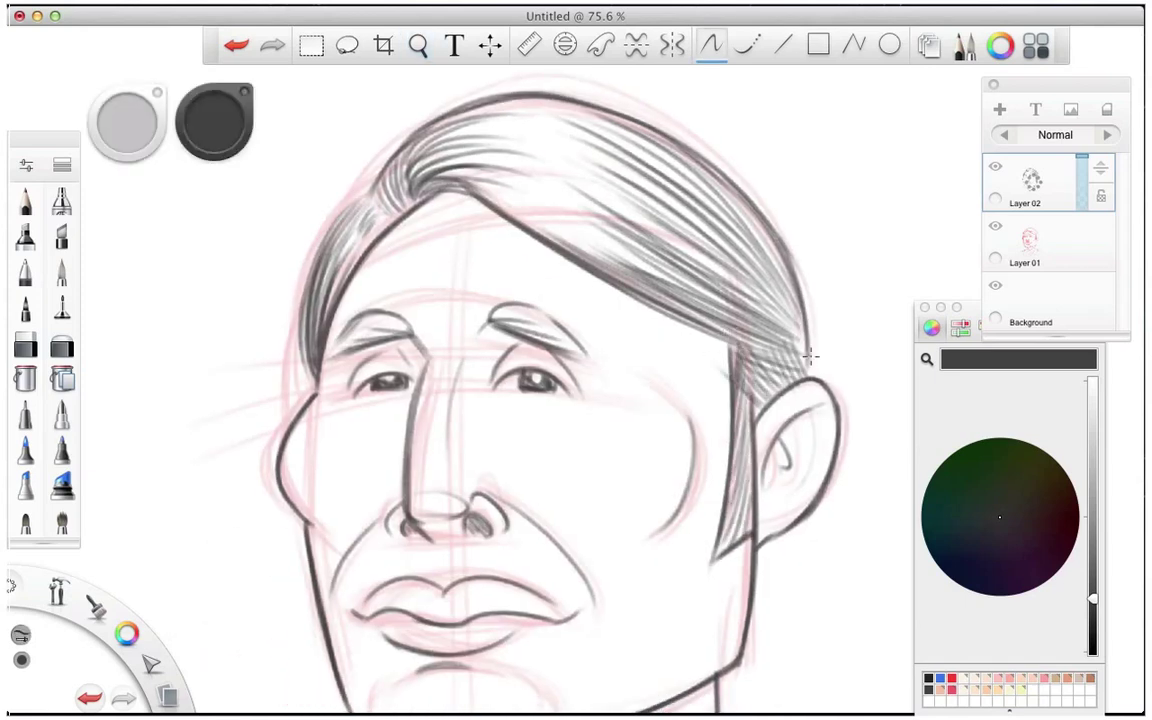
Add further strands across the crown and parting, and reinforce the hair's outer edge beside the far temple.
{"action": "left_click_drag", "start_coordinate": [590, 125], "coordinate": [720, 300]}
{"action": "left_click_drag", "start_coordinate": [545, 170], "coordinate": [680, 270]}
{"action": "mouse_move", "coordinate": [370, 150]}
{"action": "left_mouse_down"}
{"action": "mouse_move", "coordinate": [515, 95]}
{"action": "mouse_move", "coordinate": [488, 110]}
{"action": "left_mouse_up"}
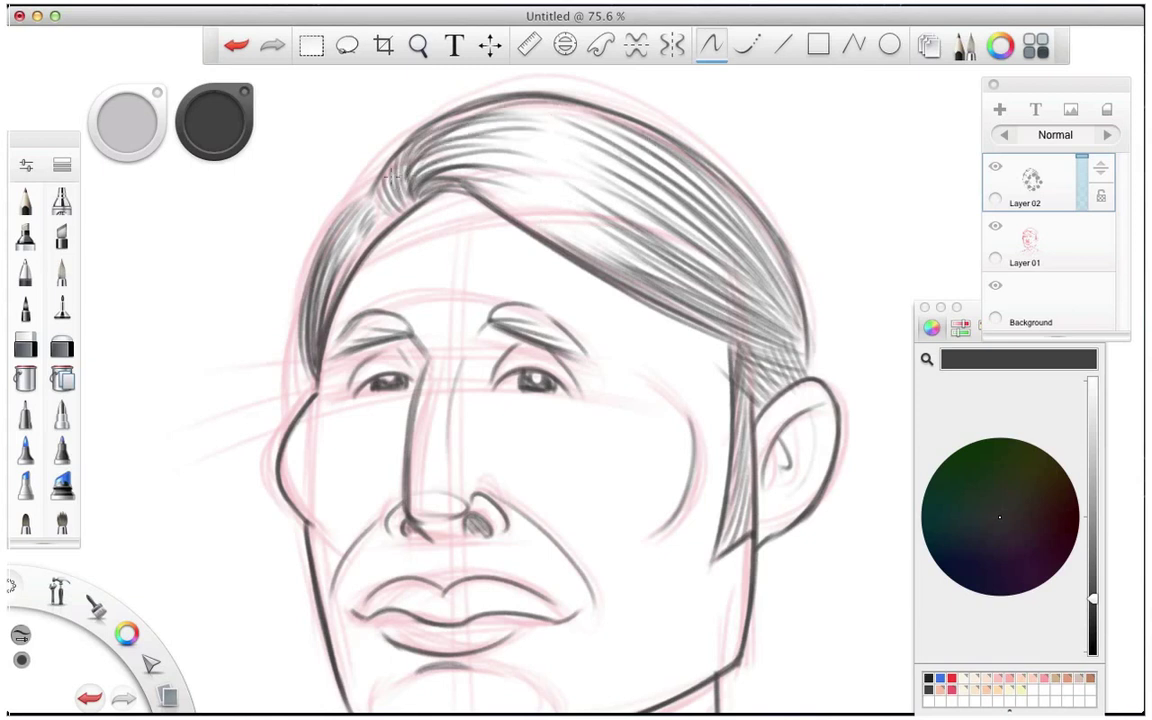
{"action": "mouse_move", "coordinate": [393, 178]}
{"action": "left_mouse_down"}
{"action": "mouse_move", "coordinate": [500, 118]}
{"action": "mouse_move", "coordinate": [486, 146]}
{"action": "mouse_move", "coordinate": [630, 275]}
{"action": "left_mouse_up"}
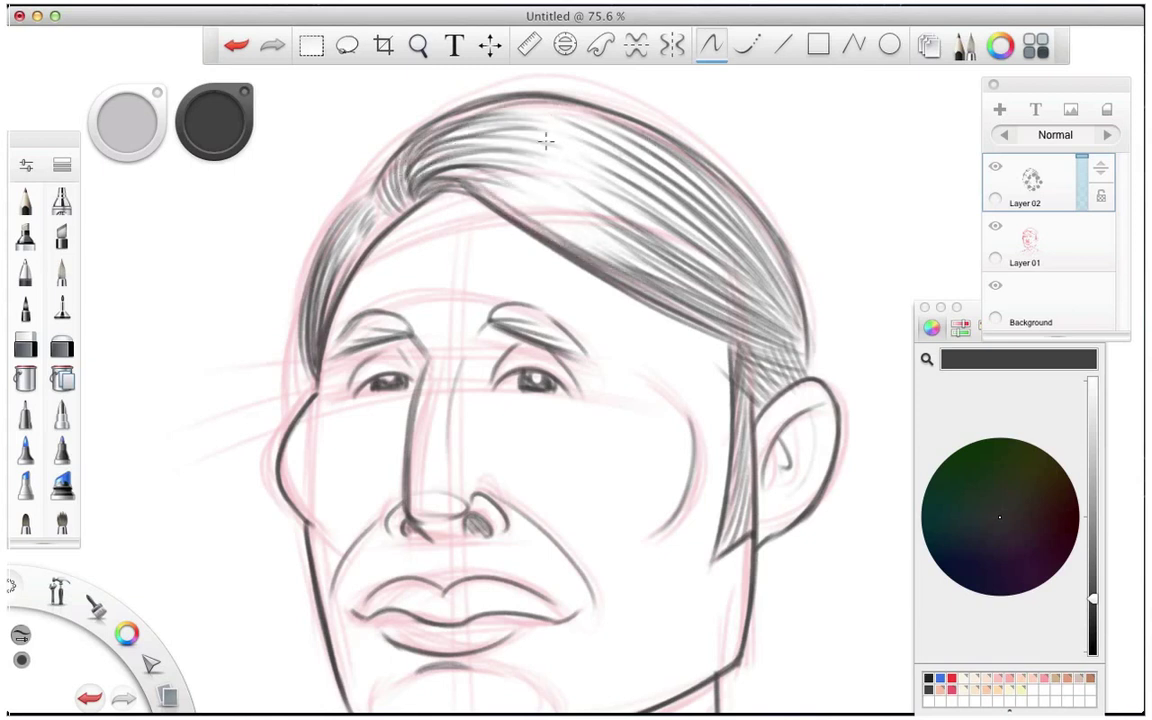
{"action": "left_click_drag", "start_coordinate": [328, 218], "coordinate": [292, 275]}
{"action": "left_click_drag", "start_coordinate": [310, 206], "coordinate": [286, 296]}
{"action": "scroll", "coordinate": [328, 432], "scroll_direction": "down", "scroll_amount": 5}
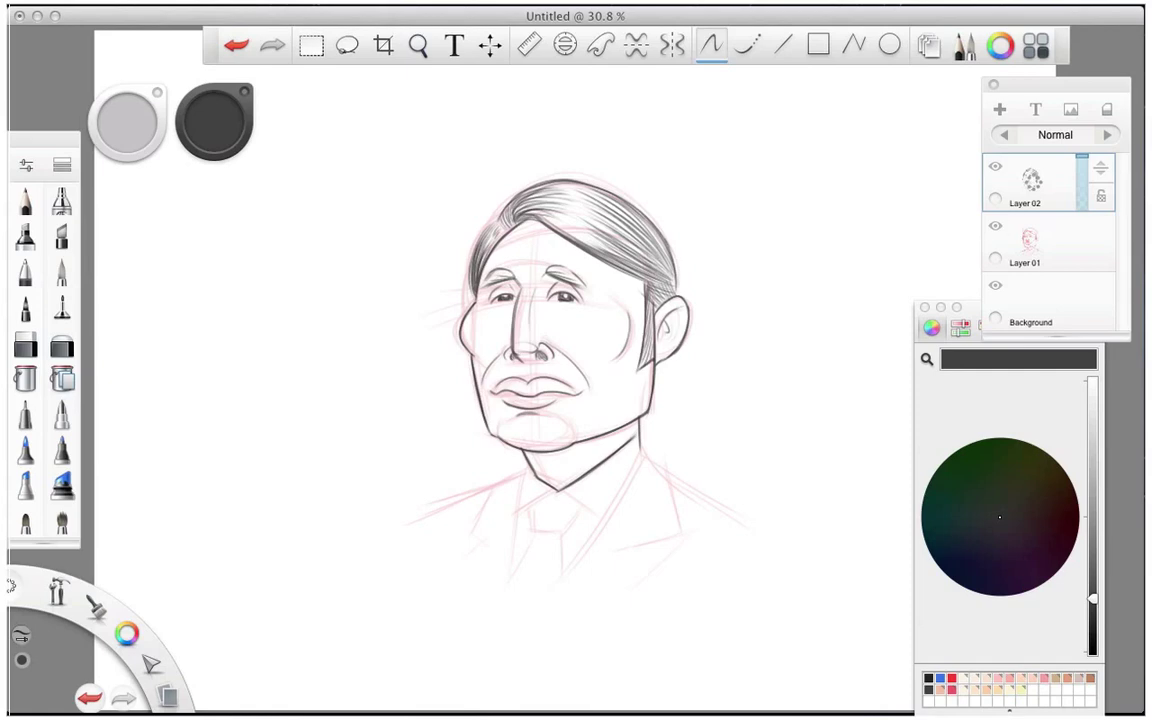
Draw the ear-side shoulder slope, the notched lapel and the long jacket edge running down from the neck.
{"action": "scroll", "coordinate": [406, 391], "scroll_direction": "up", "scroll_amount": 5}
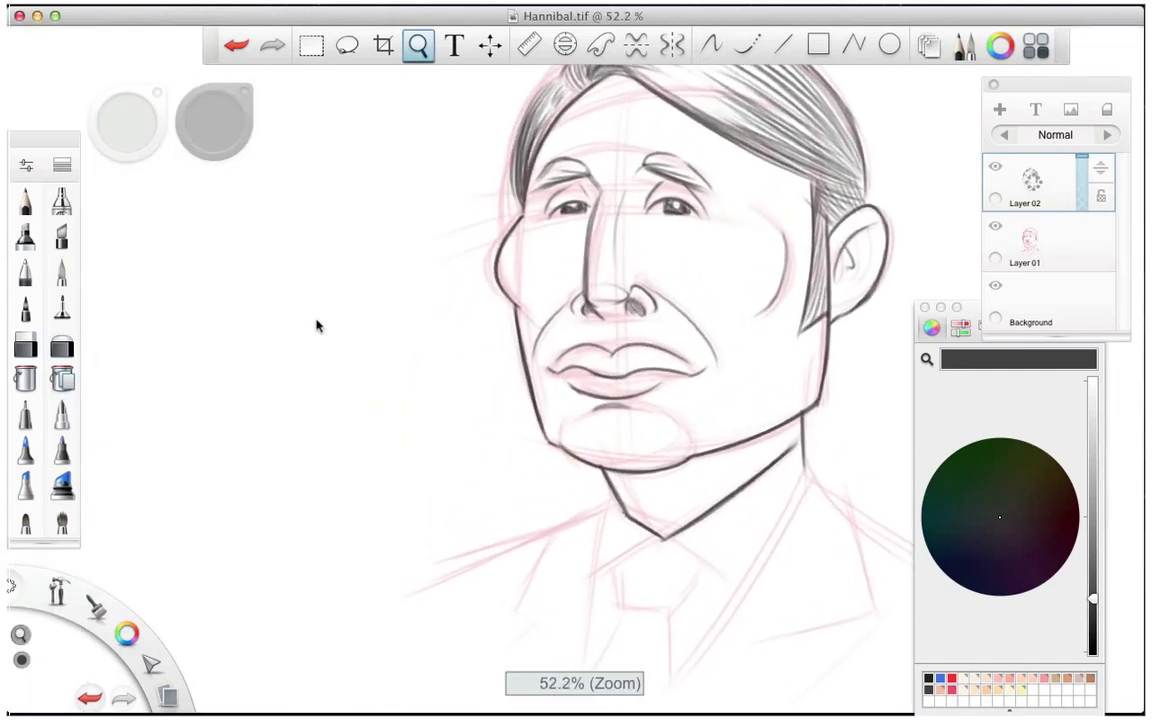
{"action": "left_click_drag", "start_coordinate": [143, 228], "coordinate": [135, 206]}
{"action": "left_click", "coordinate": [710, 44]}
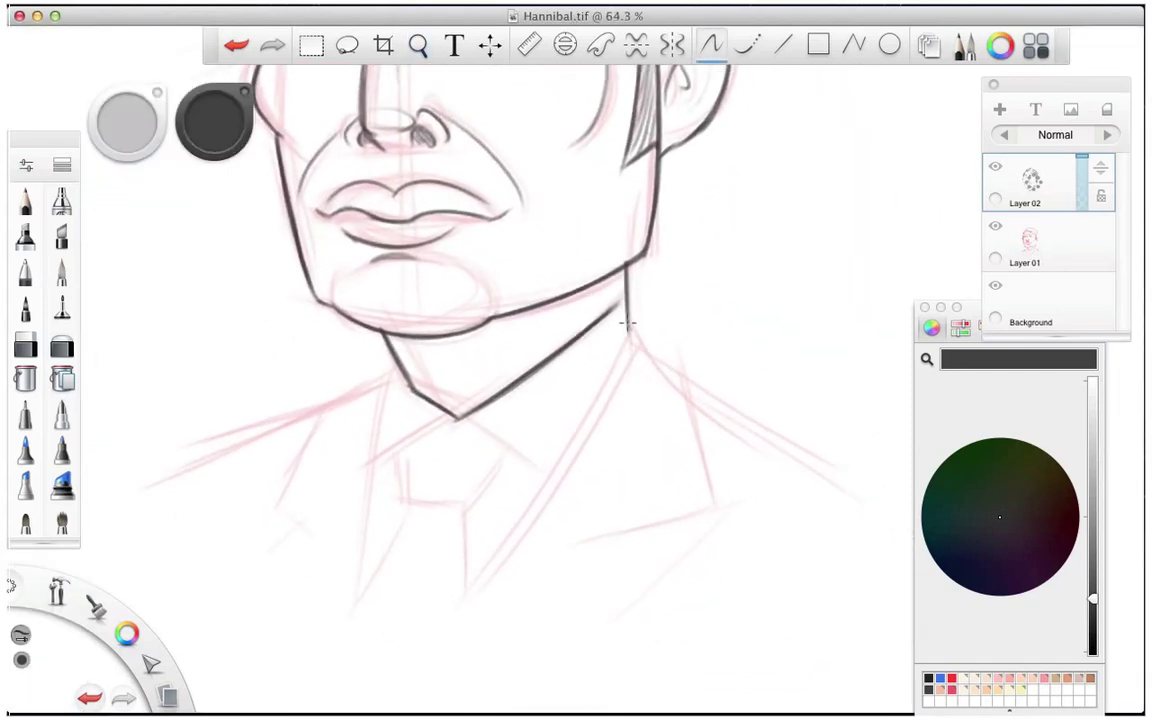
{"action": "mouse_move", "coordinate": [628, 328]}
{"action": "left_mouse_down"}
{"action": "mouse_move", "coordinate": [640, 350]}
{"action": "mouse_move", "coordinate": [830, 495]}
{"action": "left_mouse_up"}
{"action": "left_click_drag", "start_coordinate": [683, 388], "coordinate": [712, 504]}
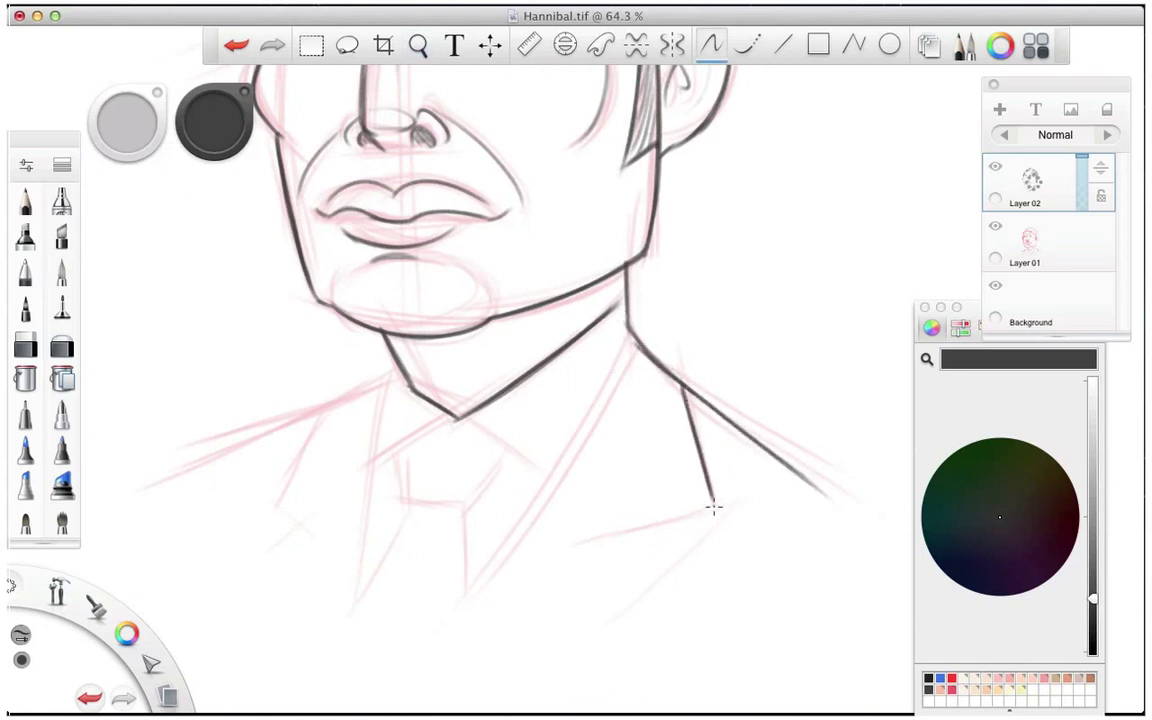
{"action": "left_click_drag", "start_coordinate": [595, 532], "coordinate": [715, 510]}
{"action": "mouse_move", "coordinate": [628, 332]}
{"action": "left_mouse_down"}
{"action": "mouse_move", "coordinate": [591, 419]}
{"action": "mouse_move", "coordinate": [455, 618]}
{"action": "left_mouse_up"}
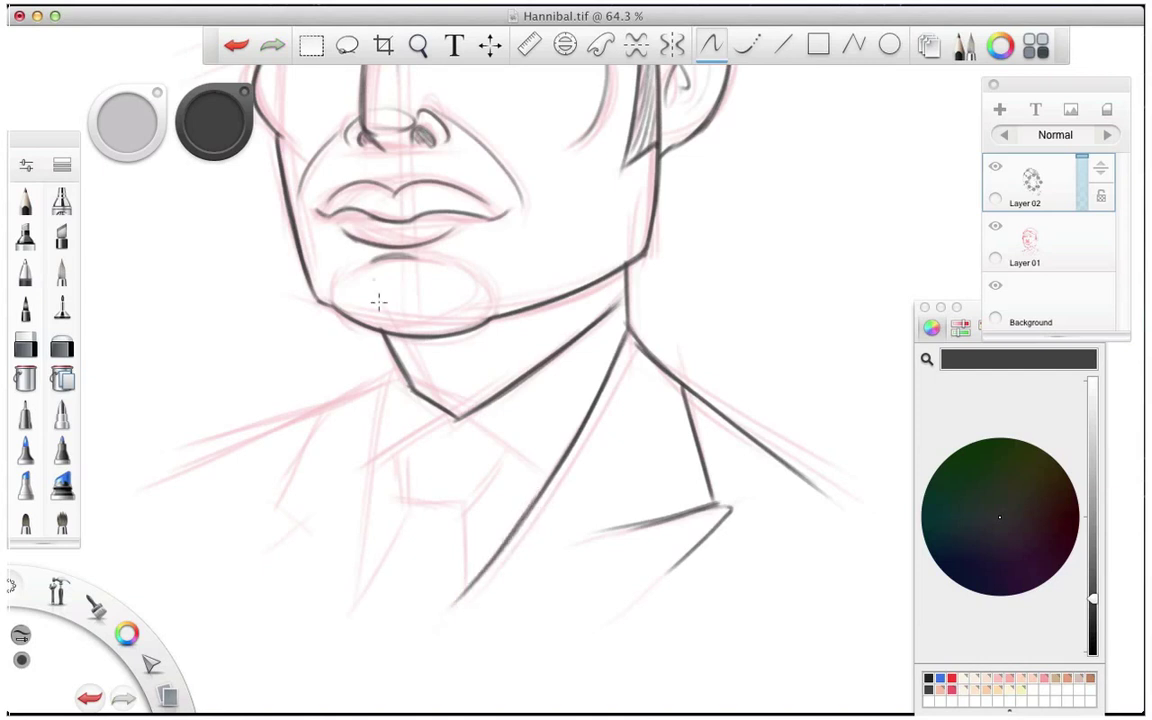
Draw the shirt collar points, the tie knot with its tails and fold, and the far-side jacket edge.
{"action": "mouse_move", "coordinate": [545, 476]}
{"action": "left_mouse_down"}
{"action": "mouse_move", "coordinate": [464, 421]}
{"action": "mouse_move", "coordinate": [376, 456]}
{"action": "left_mouse_up"}
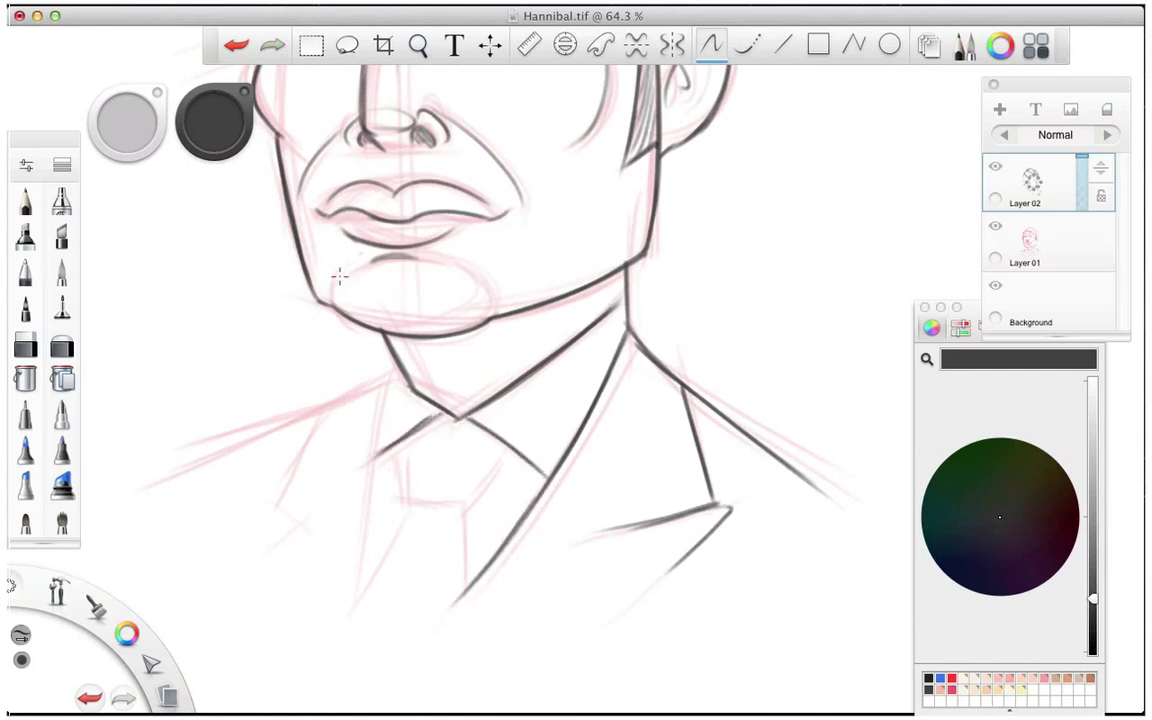
{"action": "left_click_drag", "start_coordinate": [505, 453], "coordinate": [464, 515]}
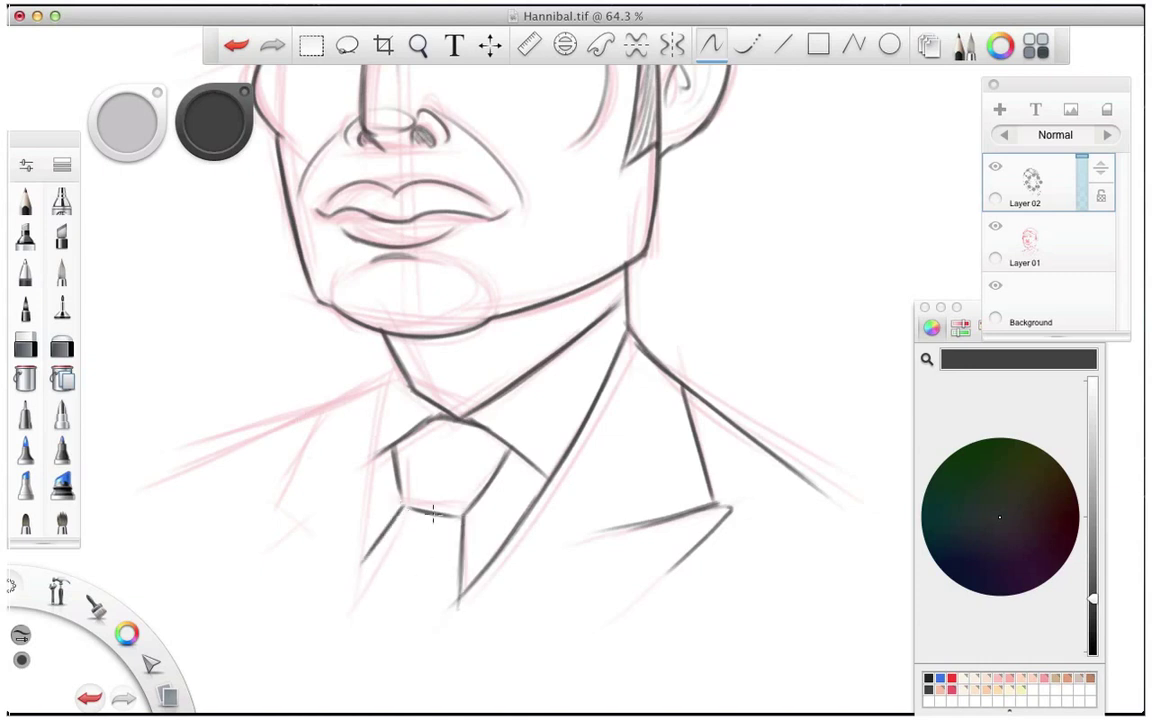
{"action": "left_click_drag", "start_coordinate": [381, 378], "coordinate": [356, 613]}
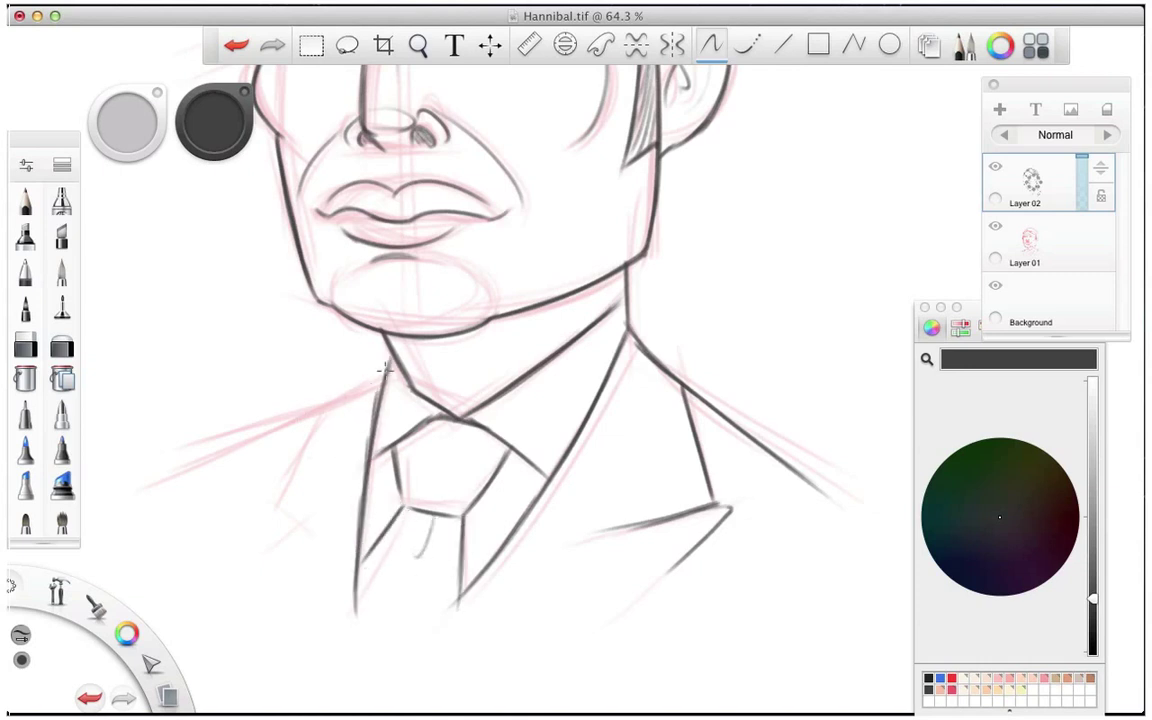
Draw the far shoulder slope, redoing the first stroke, and the short lapel line descending from it.
{"action": "left_click_drag", "start_coordinate": [375, 378], "coordinate": [172, 484]}
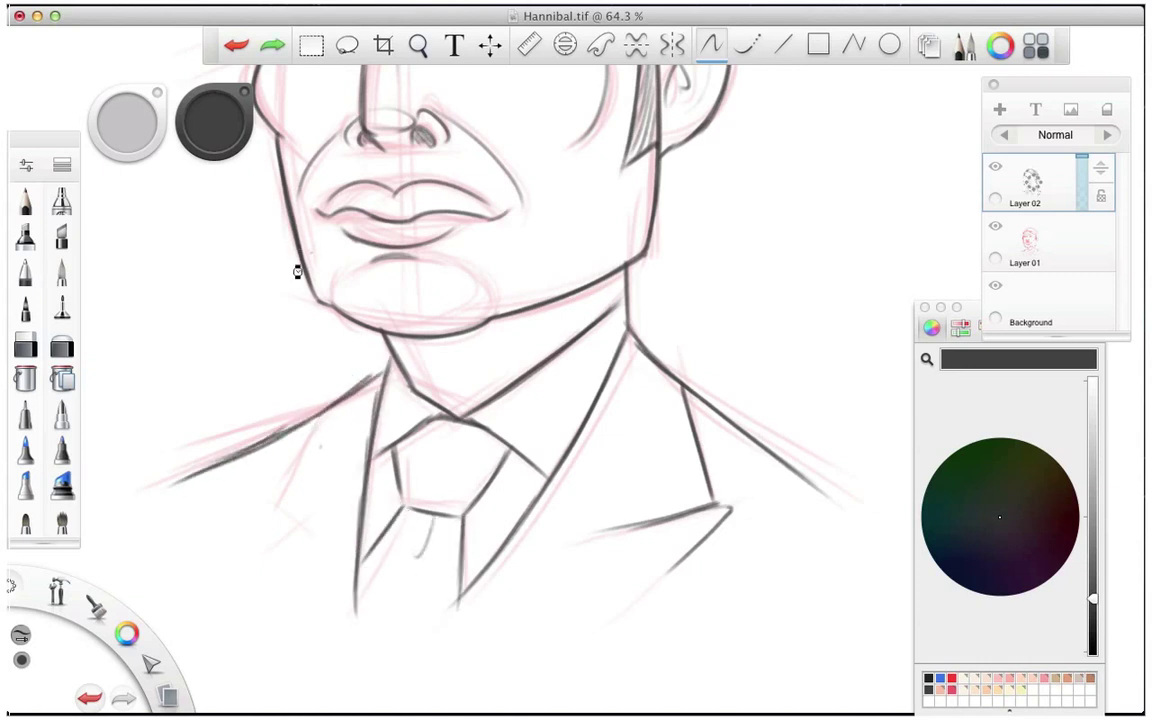
{"action": "key", "text": "space"}
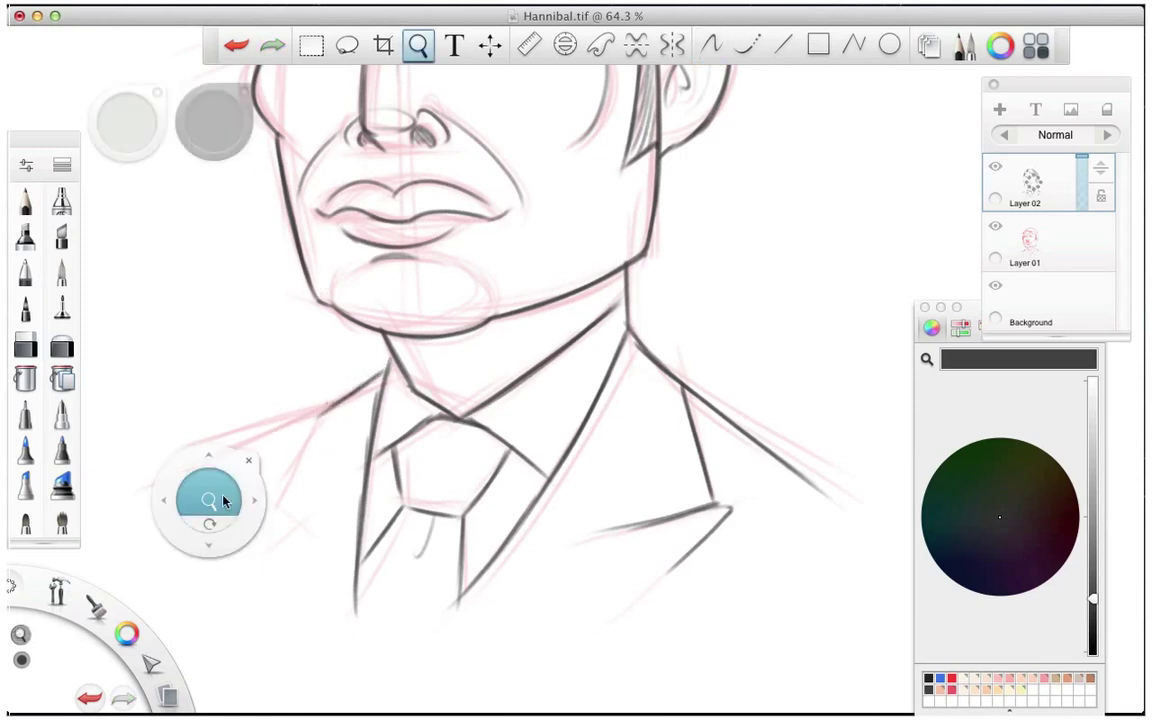
{"action": "mouse_move", "coordinate": [224, 500]}
{"action": "left_mouse_down"}
{"action": "mouse_move", "coordinate": [420, 505]}
{"action": "mouse_move", "coordinate": [476, 337]}
{"action": "left_mouse_up"}
{"action": "key", "text": "space"}
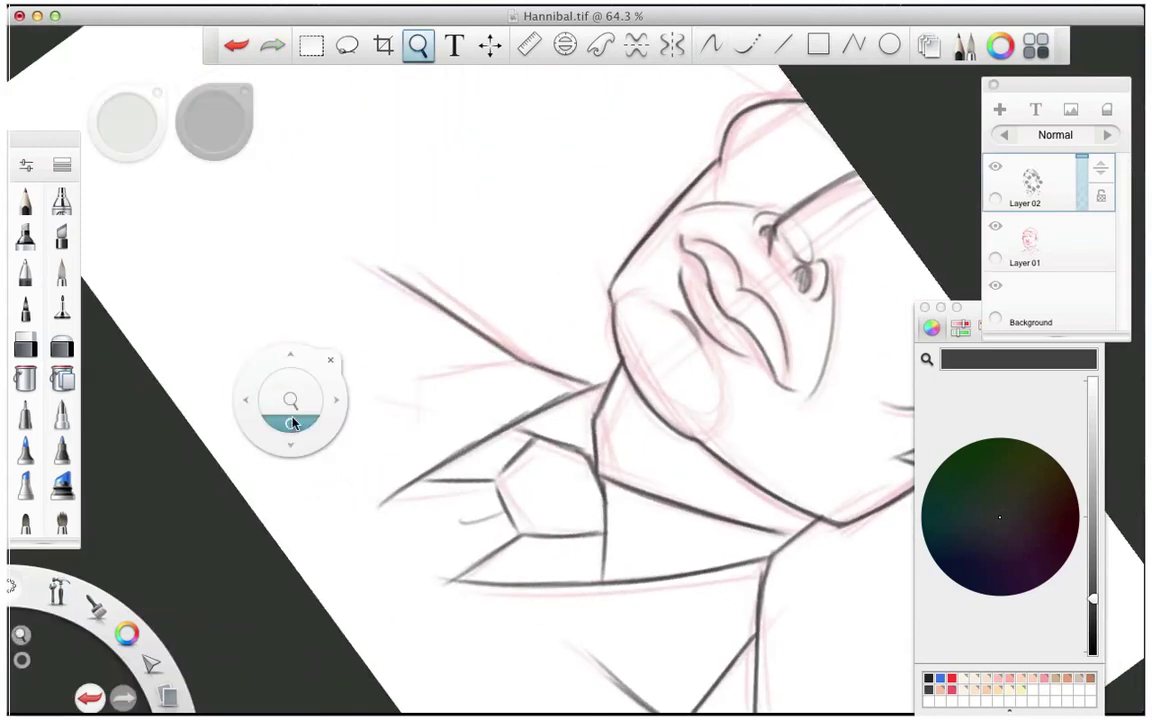
{"action": "left_click", "coordinate": [292, 424]}
Add short crease lines on the neck between the chin and the collar point.
{"action": "key", "text": "space"}
{"action": "left_click_drag", "start_coordinate": [279, 439], "coordinate": [143, 349]}
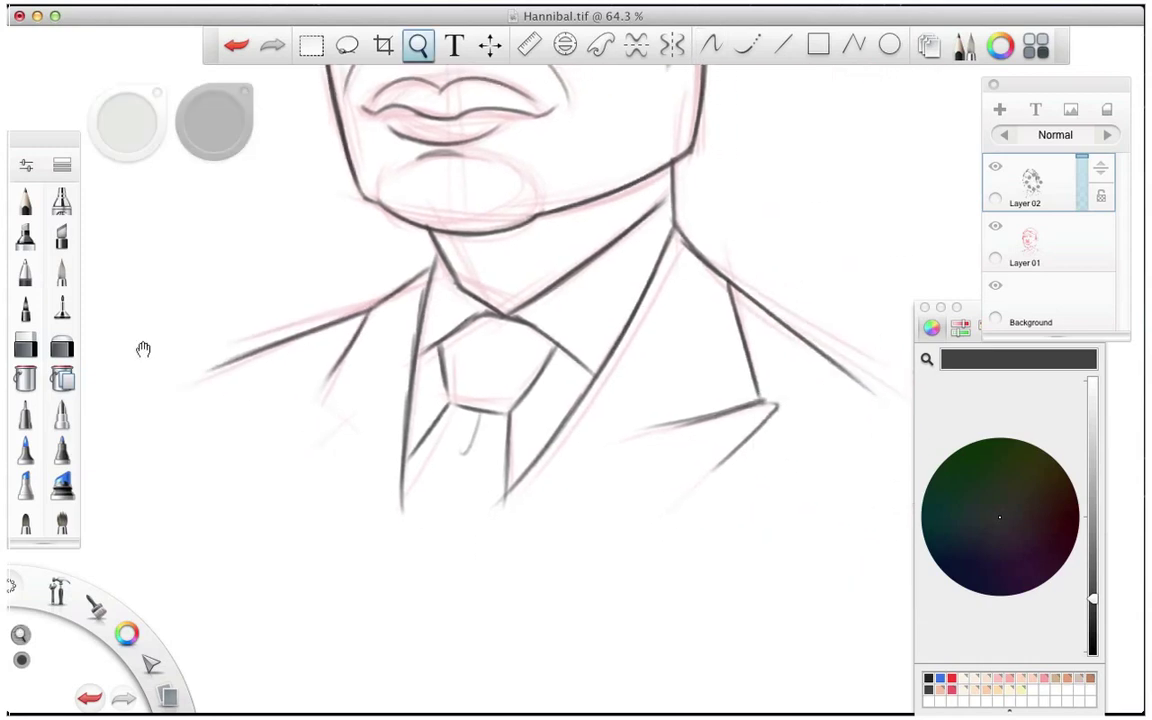
{"action": "key", "text": "space"}
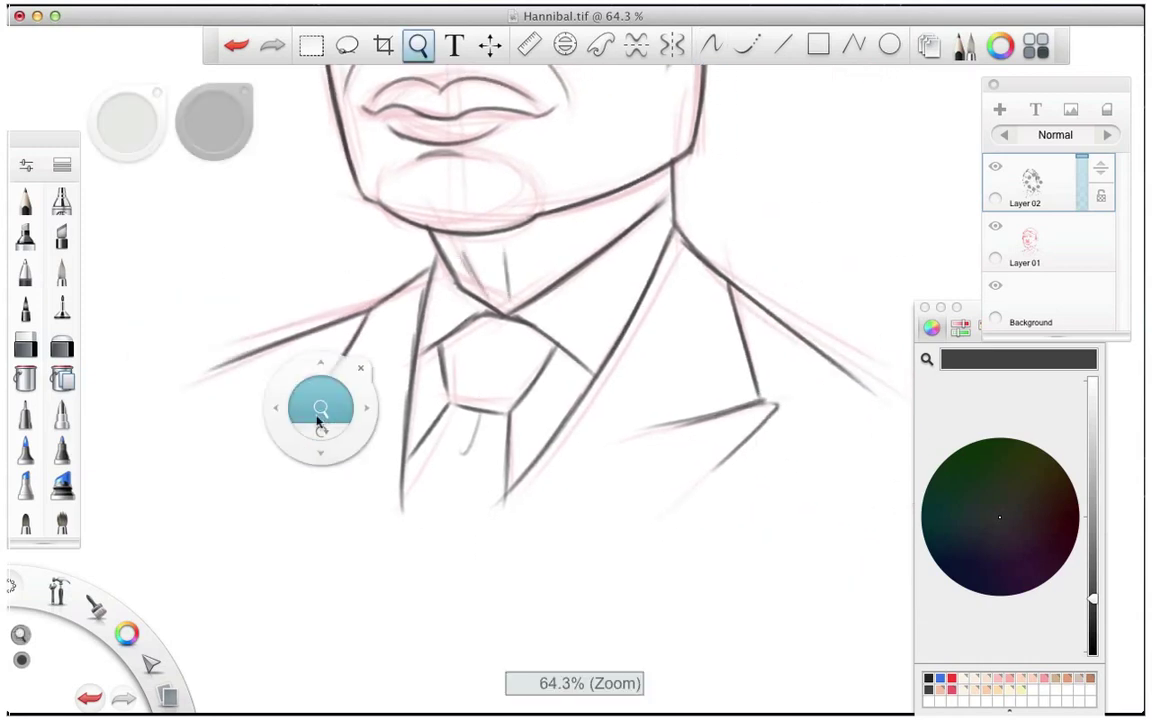
{"action": "left_click_drag", "start_coordinate": [321, 419], "coordinate": [300, 430]}
Hide the pink sketch layer and erase both nostrils and the wings of the nose.
{"action": "left_click", "coordinate": [995, 226]}
{"action": "key", "text": "space"}
{"action": "mouse_move", "coordinate": [406, 566]}
{"action": "left_mouse_down"}
{"action": "mouse_move", "coordinate": [386, 458]}
{"action": "mouse_move", "coordinate": [378, 512]}
{"action": "mouse_move", "coordinate": [265, 560]}
{"action": "mouse_move", "coordinate": [416, 381]}
{"action": "left_mouse_up"}
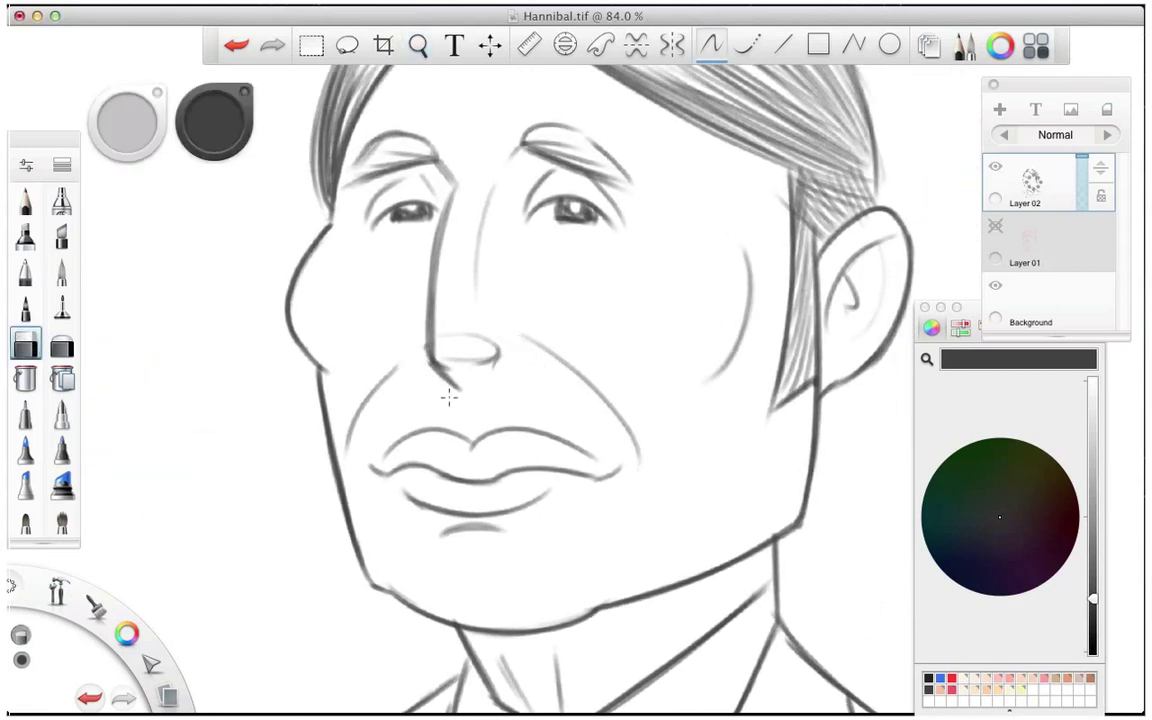
Show the pink sketch layer, redraw both nostrils and the wings of the nose over it, and hide the sketch again.
{"action": "left_click", "coordinate": [995, 226]}
{"action": "left_click", "coordinate": [62, 164]}
{"action": "left_click", "coordinate": [404, 406]}
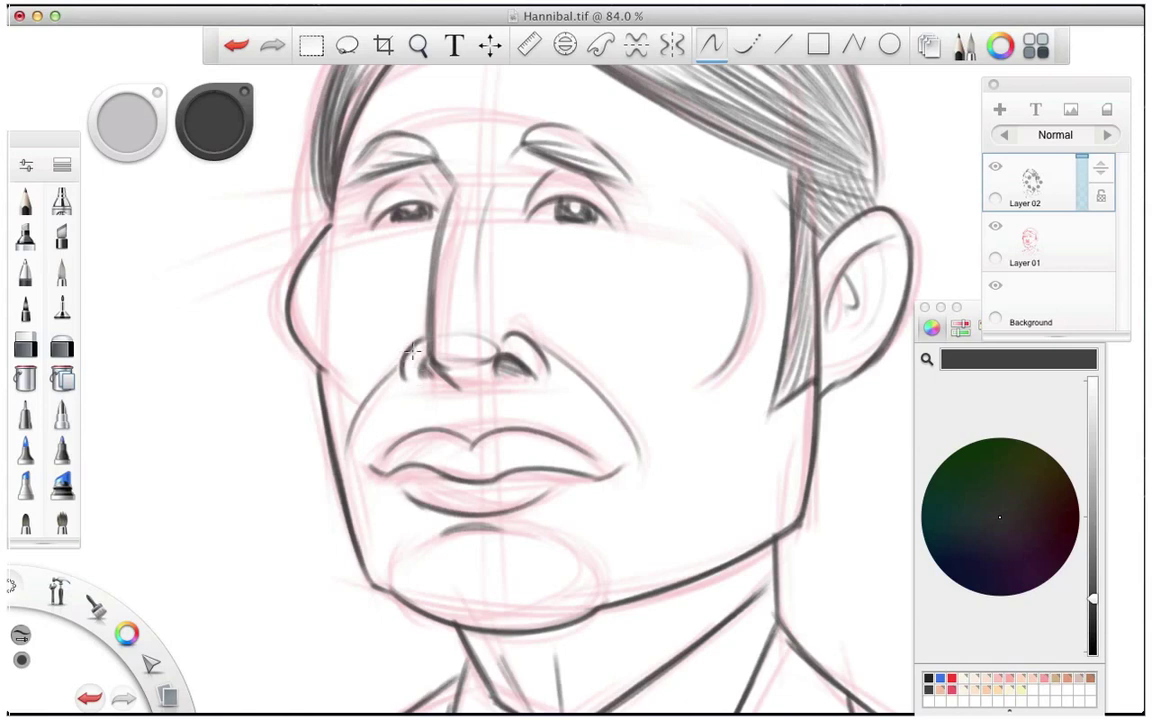
{"action": "left_click", "coordinate": [995, 226]}
{"action": "key", "text": "space"}
{"action": "mouse_move", "coordinate": [288, 455]}
{"action": "left_mouse_down"}
{"action": "mouse_move", "coordinate": [303, 419]}
{"action": "mouse_move", "coordinate": [206, 522]}
{"action": "mouse_move", "coordinate": [567, 236]}
{"action": "left_mouse_up"}
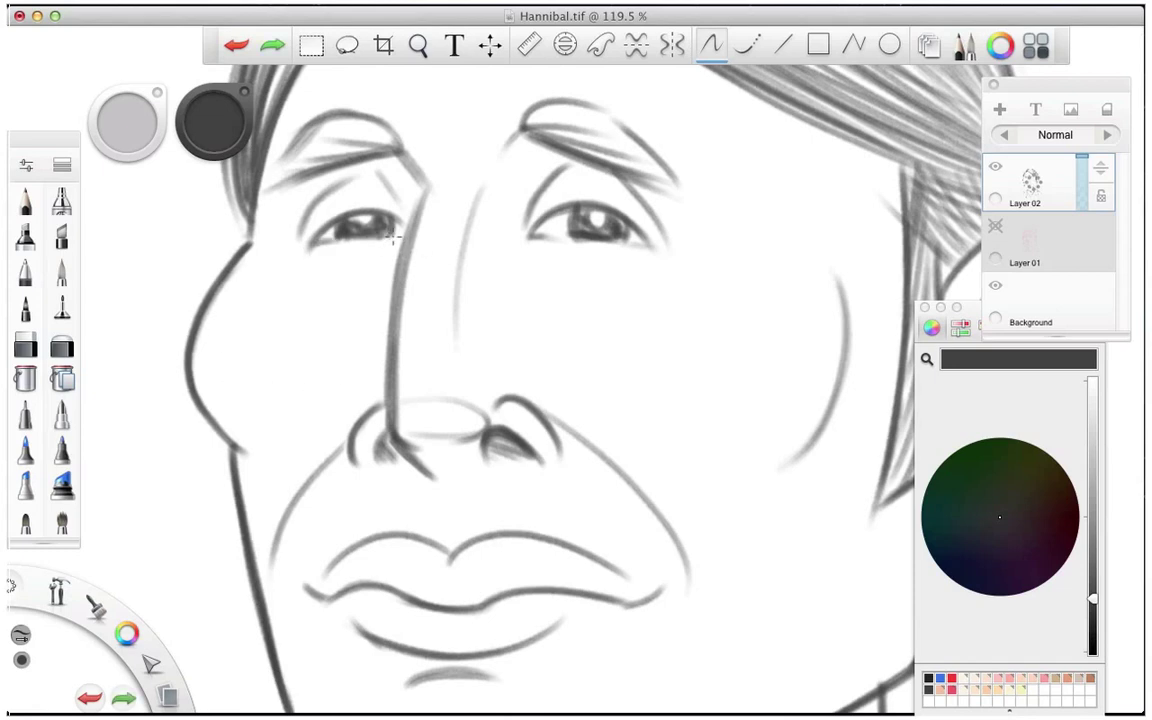
Erase the faint stray line at the temple beside the sideburn with the Soft Eraser.
{"action": "key", "text": "space"}
{"action": "left_click_drag", "start_coordinate": [378, 257], "coordinate": [324, 350]}
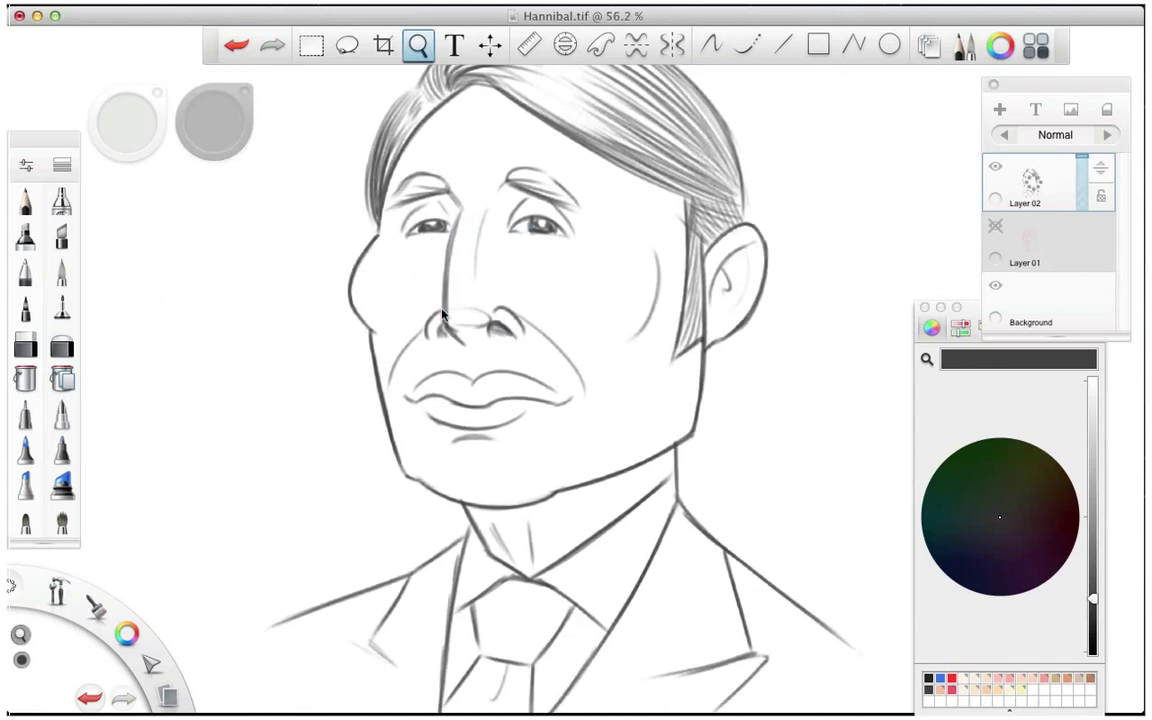
{"action": "left_click_drag", "start_coordinate": [443, 314], "coordinate": [363, 267]}
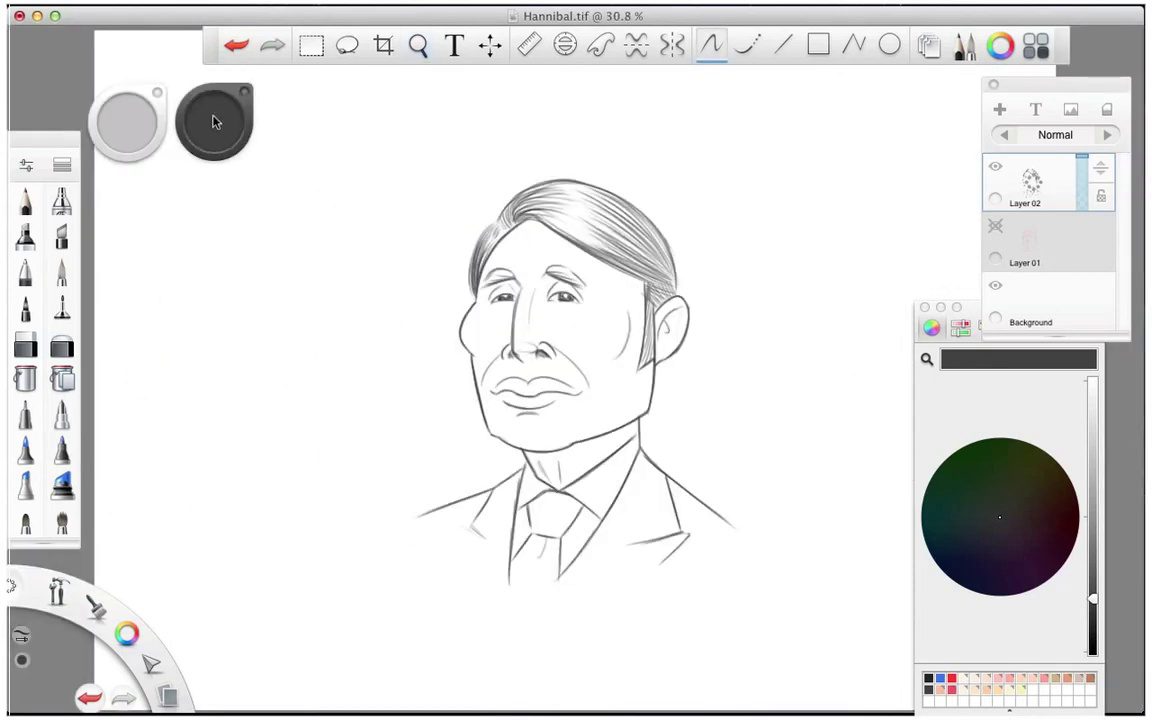
{"action": "key", "text": "space"}
{"action": "left_click_drag", "start_coordinate": [597, 236], "coordinate": [606, 262]}
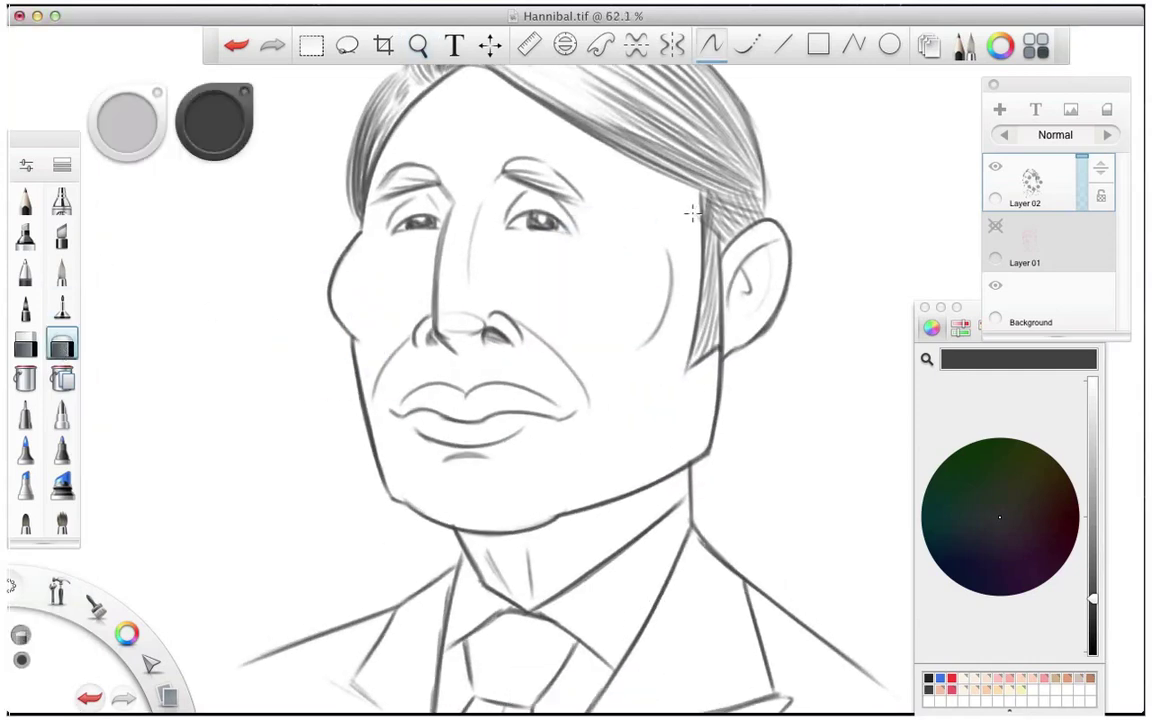
{"action": "key", "text": "space"}
{"action": "left_click_drag", "start_coordinate": [476, 275], "coordinate": [425, 255]}
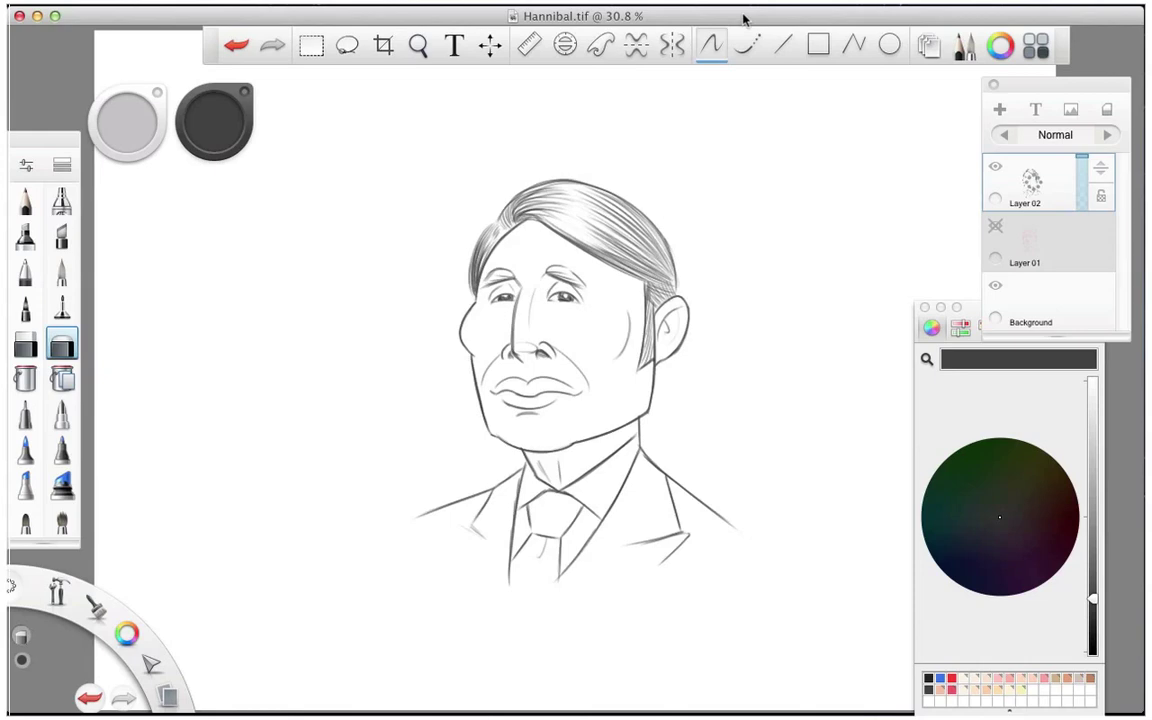
Erase the faint oval at the tip of the nose and redraw it as a light curve with the Fizzog Set line brush.
{"action": "key", "text": "space"}
{"action": "left_click_drag", "start_coordinate": [432, 437], "coordinate": [507, 373]}
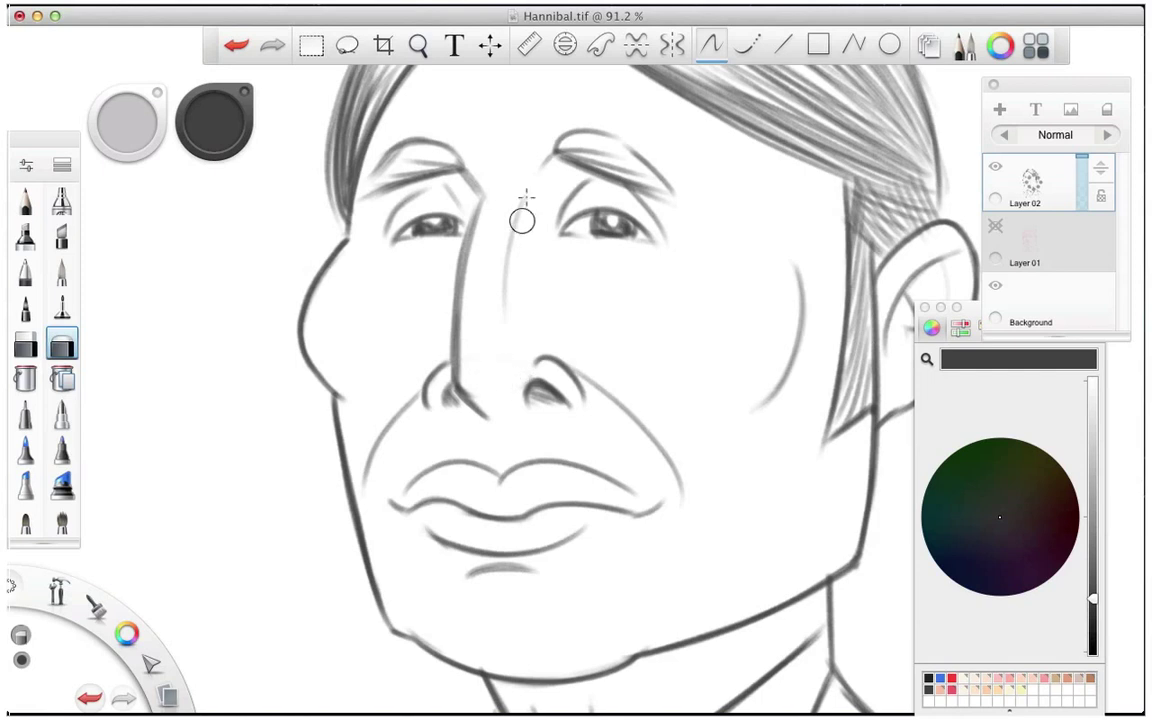
{"action": "left_click", "coordinate": [62, 165]}
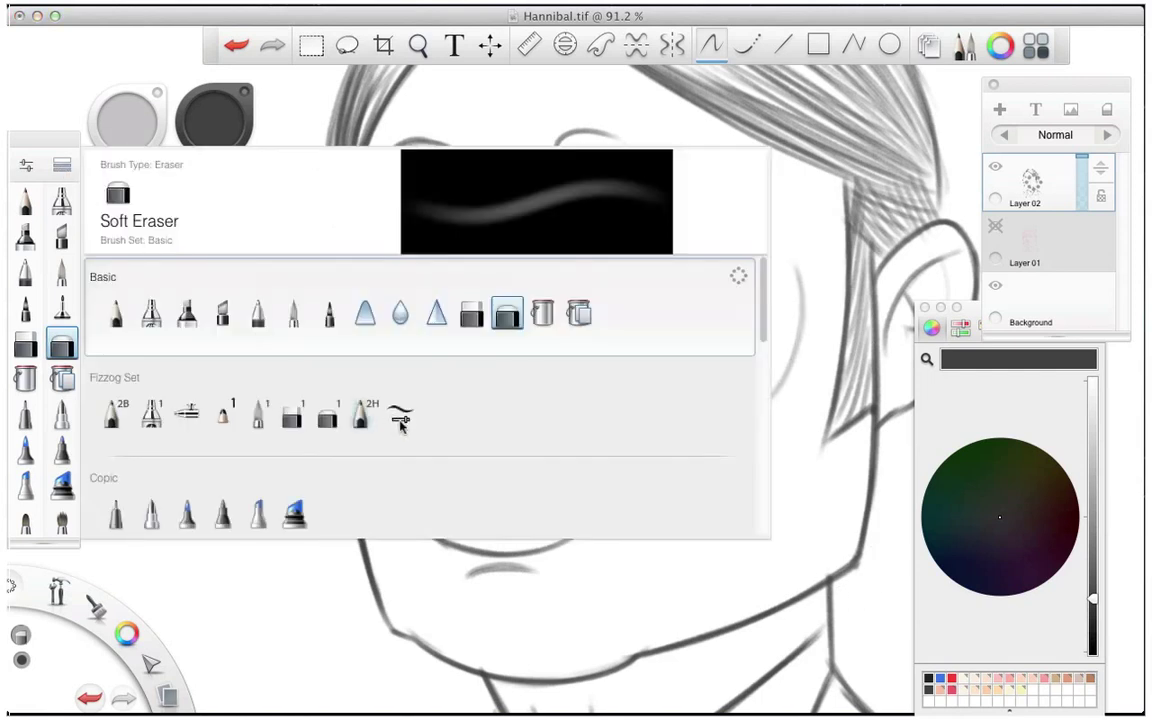
{"action": "left_click", "coordinate": [401, 417]}
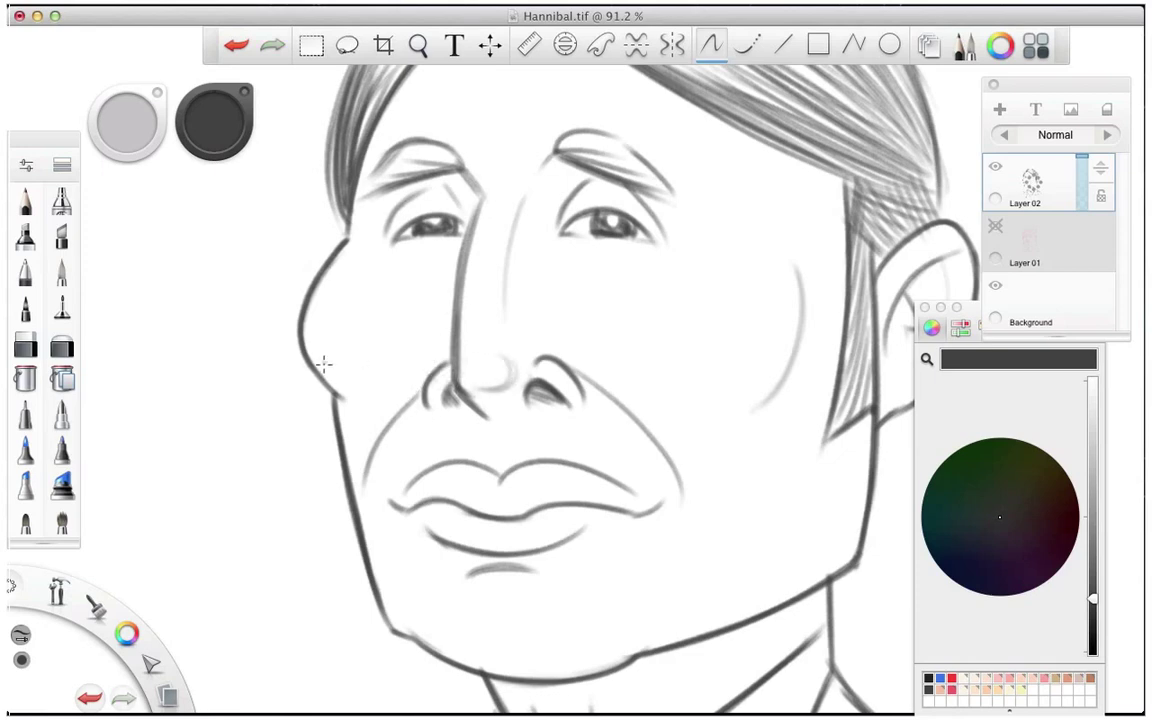
{"action": "key", "text": "Home"}
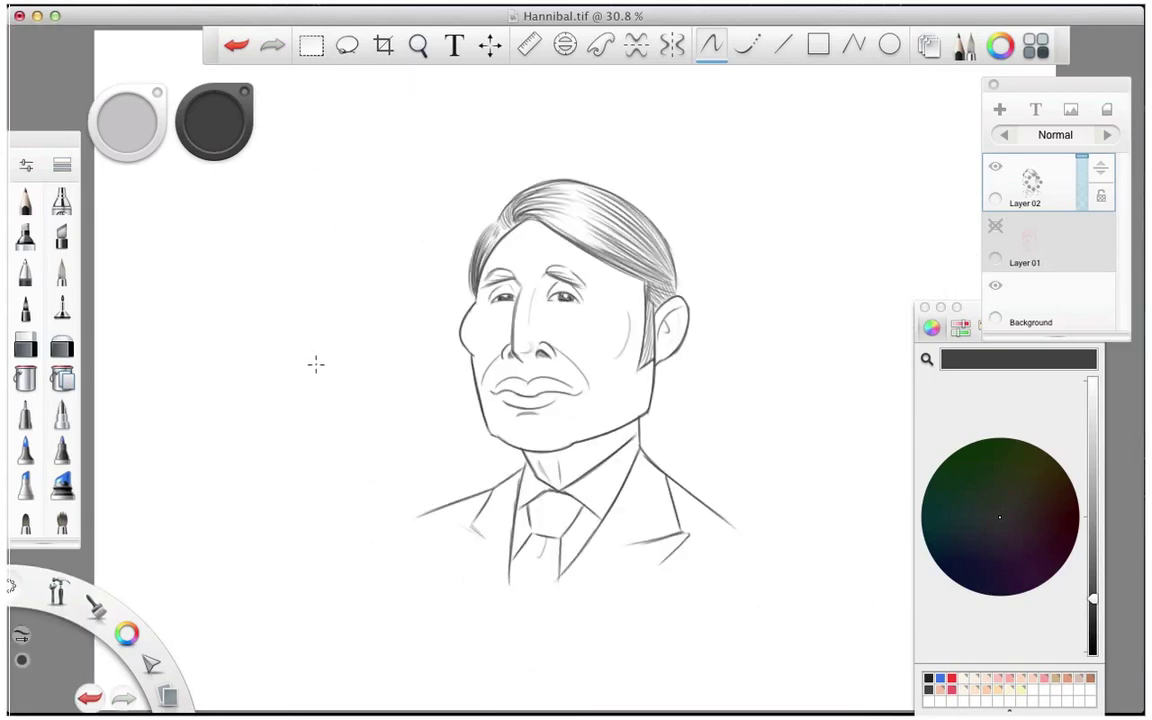
Show the pink sketch layer, draw the lower edge of the far shoulder's lapel more fully, and hide the sketch again.
{"action": "left_click", "coordinate": [995, 226]}
{"action": "left_click_drag", "start_coordinate": [375, 473], "coordinate": [437, 424]}
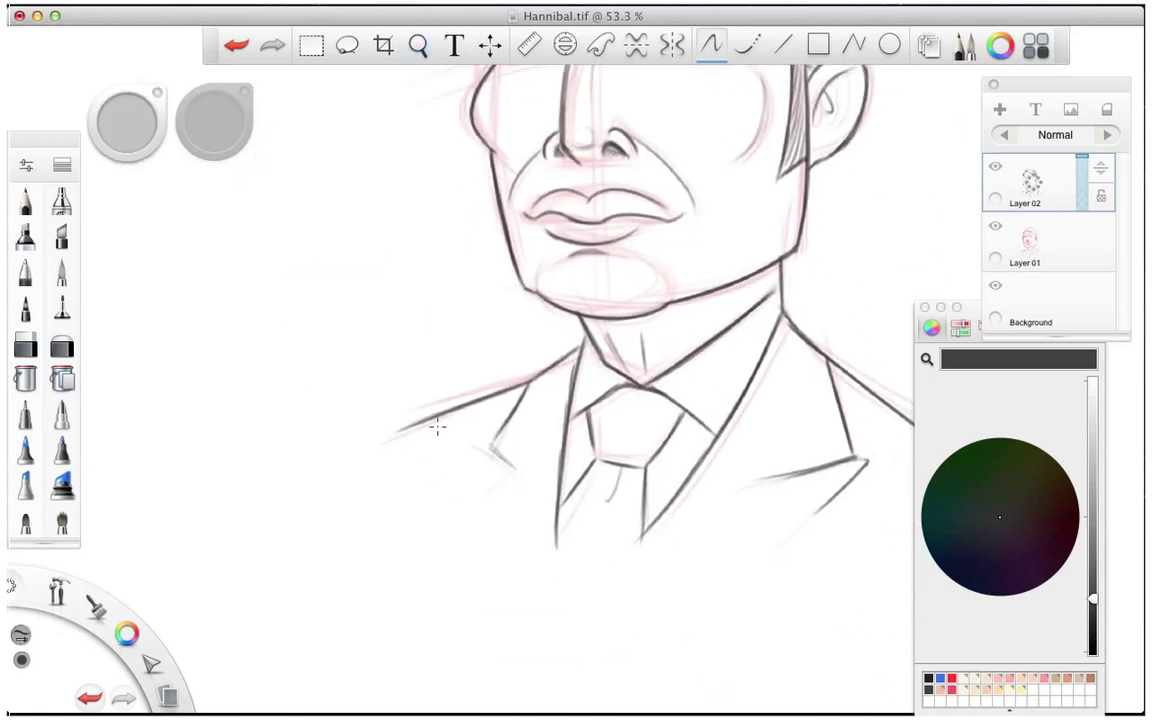
{"action": "key", "text": "Home"}
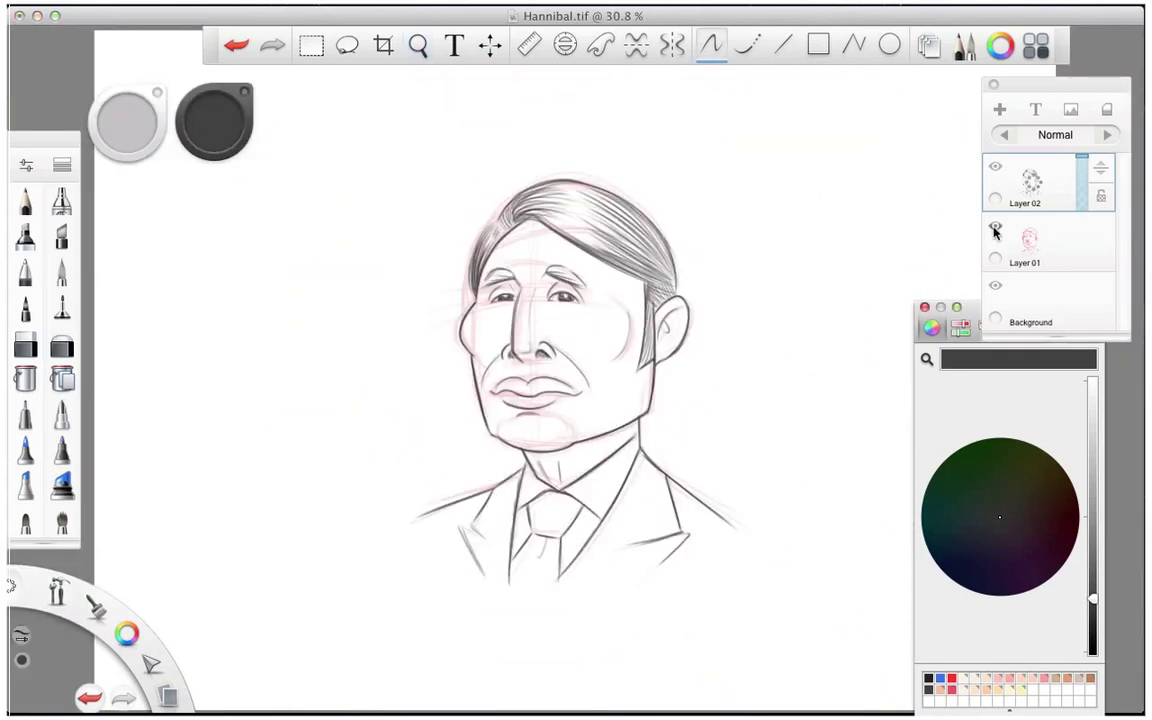
{"action": "left_click", "coordinate": [995, 226]}
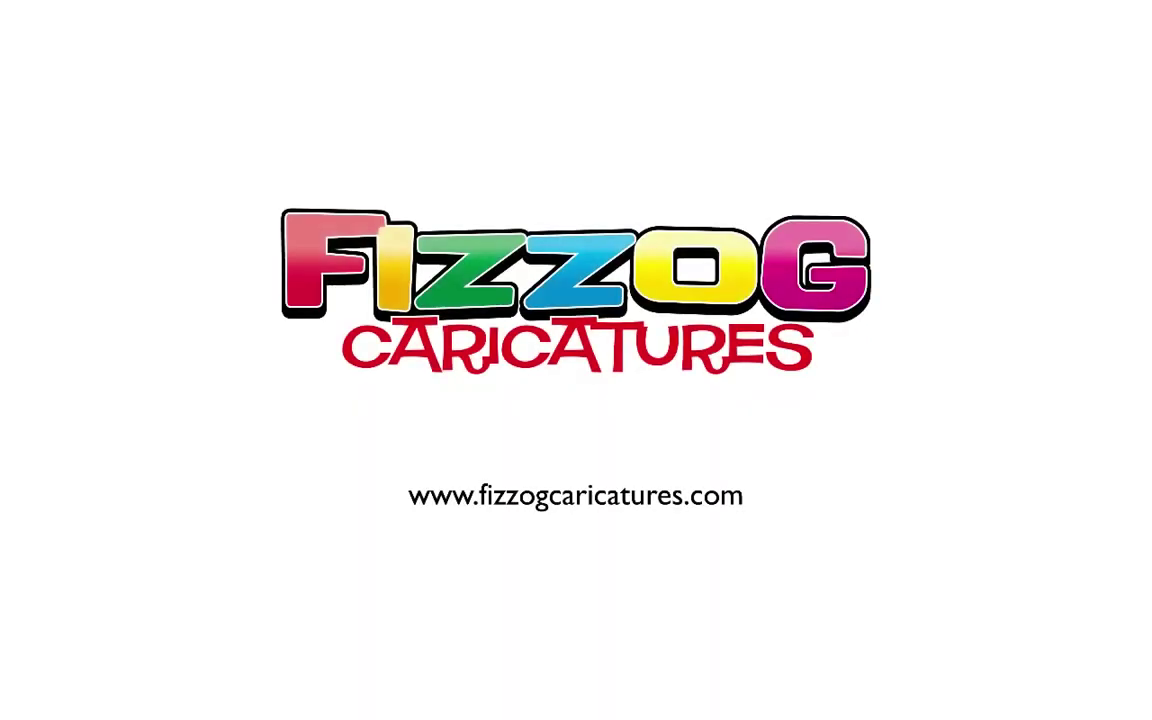